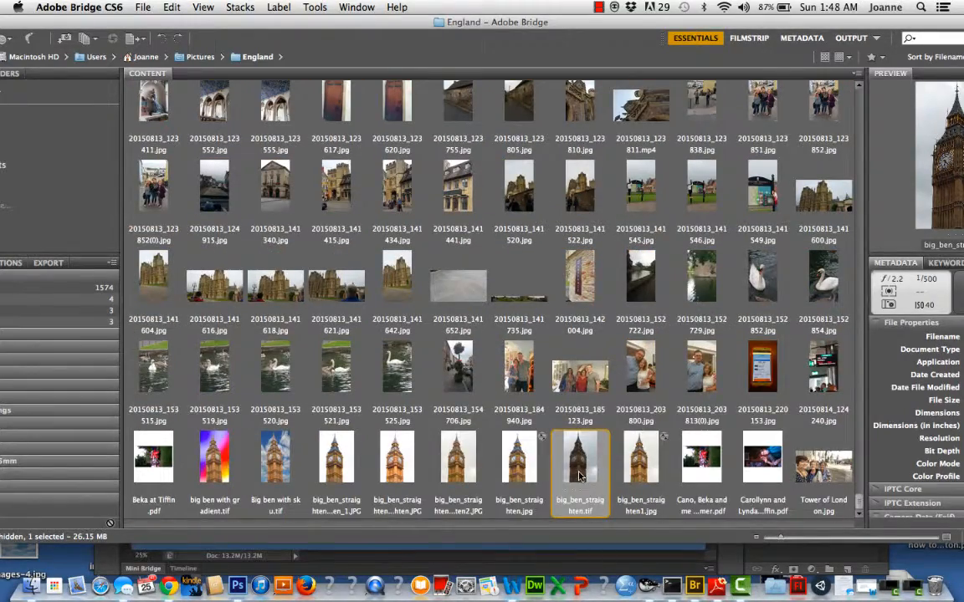
Open big_ben_straighten.tif and big_ben_straighten_lighten2.JPG from the England folder in Bridge.
double_click(579, 476)
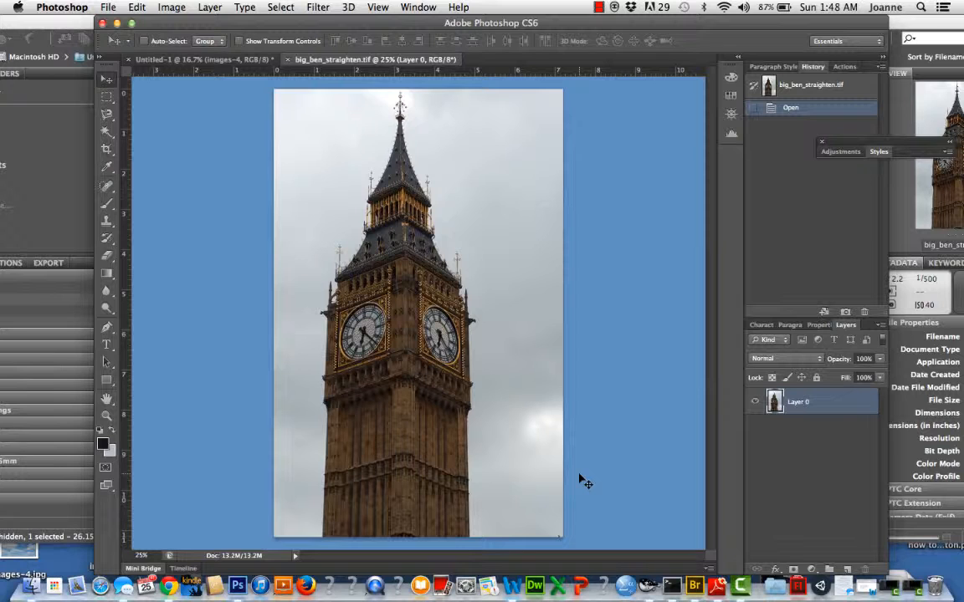
left_click(695, 589)
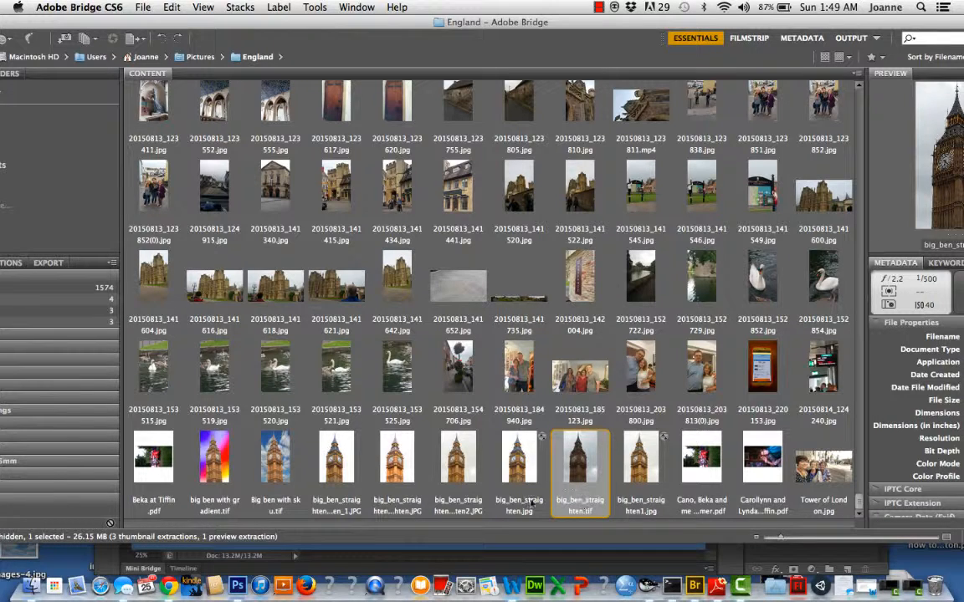
double_click(460, 474)
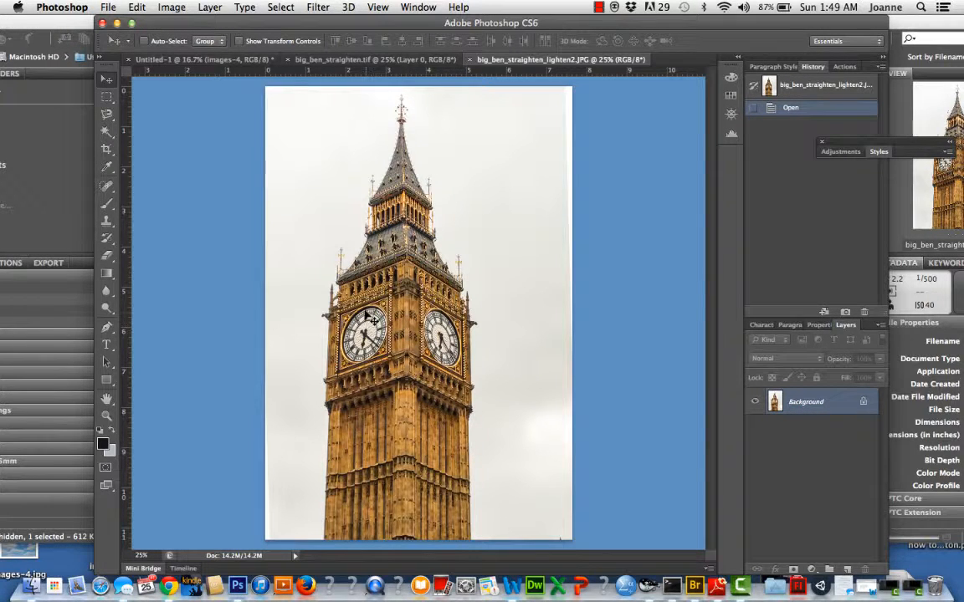
Examine the fine edges of the spire and clock faces against the sky in big_ben_straighten.tif.
left_click(373, 62)
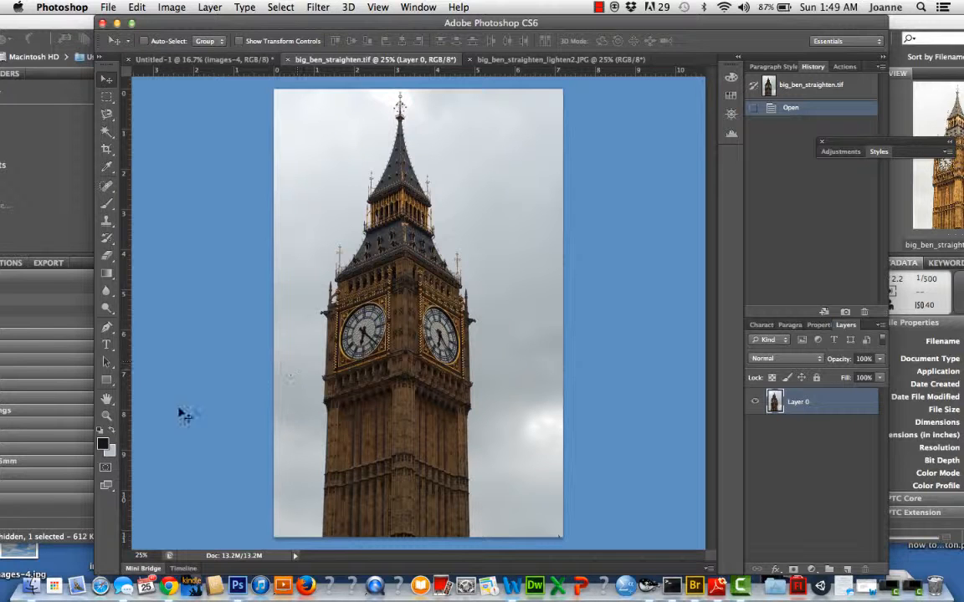
left_click(107, 416)
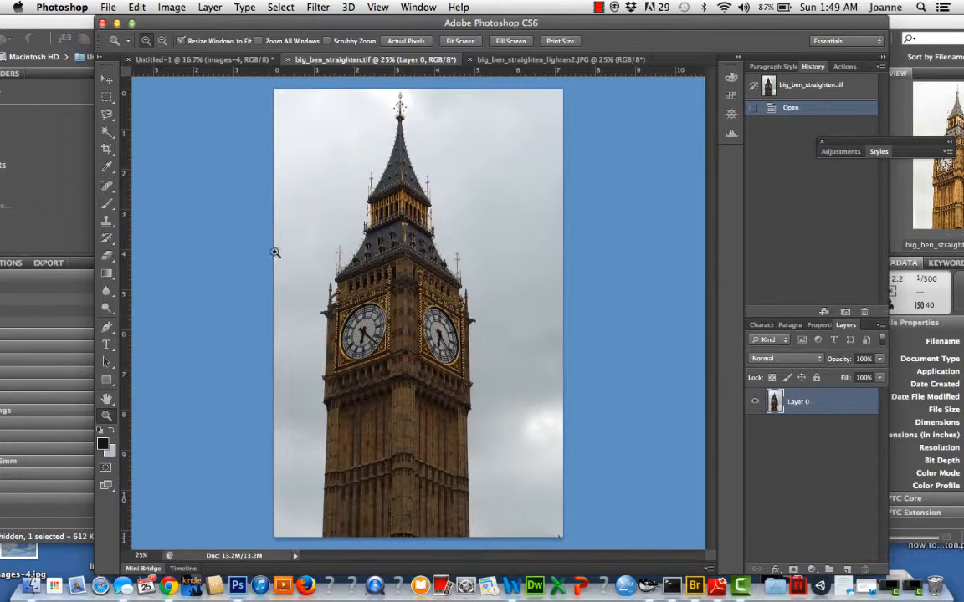
left_click_drag(297, 213, 494, 333)
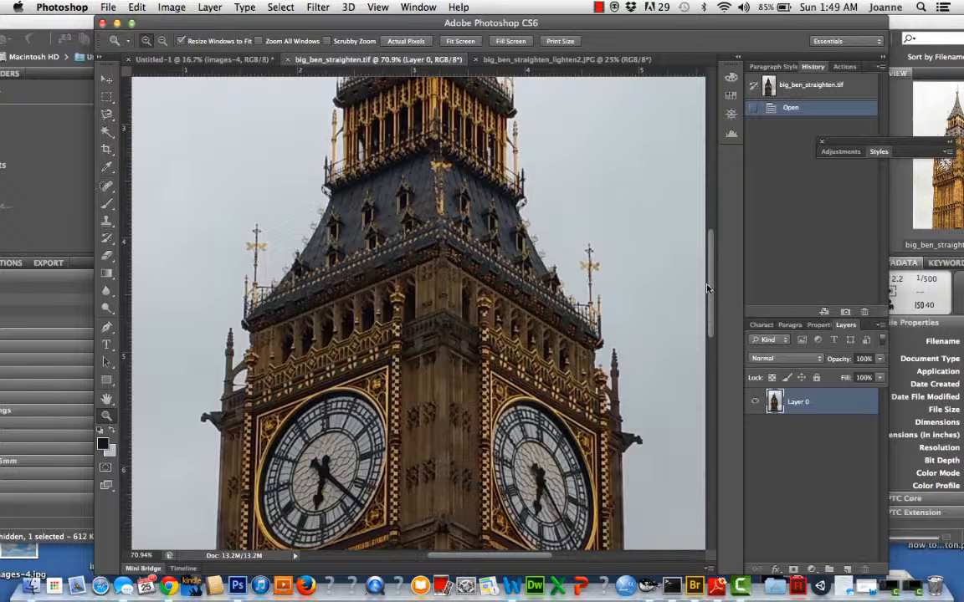
left_click_drag(707, 288, 709, 266)
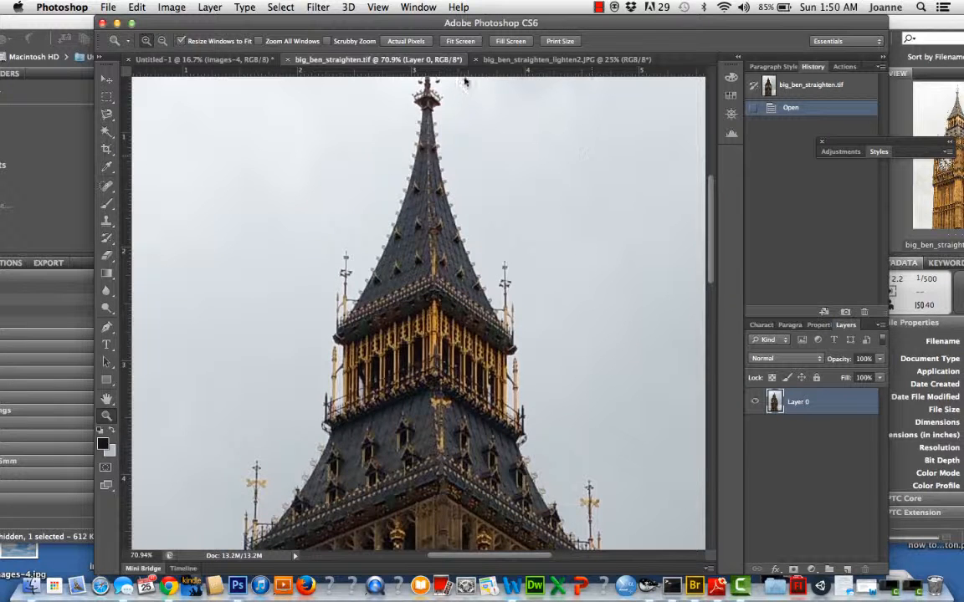
left_click(378, 8)
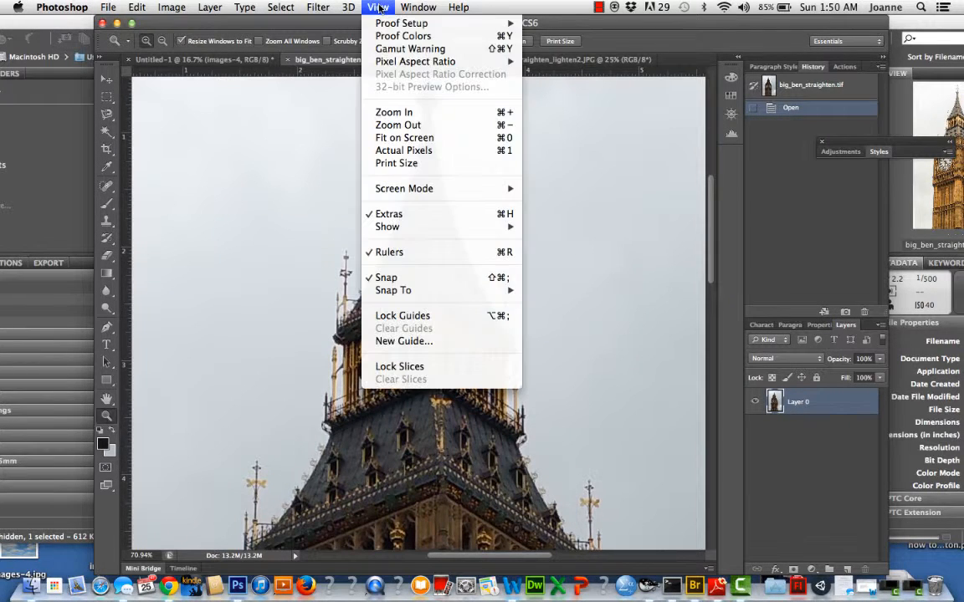
left_click(411, 142)
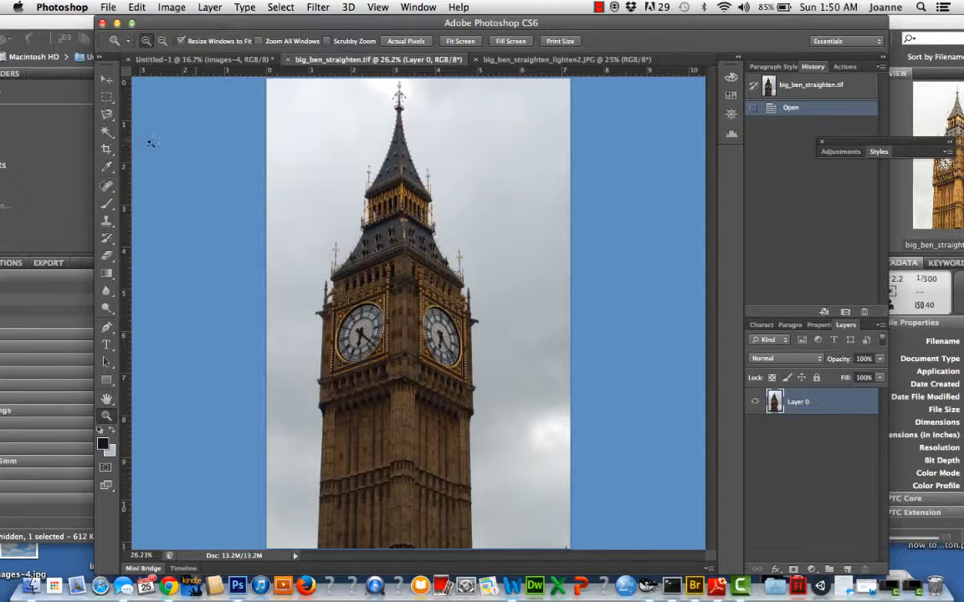
Select the sky on both sides of the tower using the Quick Selection tool with an 81 px brush.
left_click(111, 133)
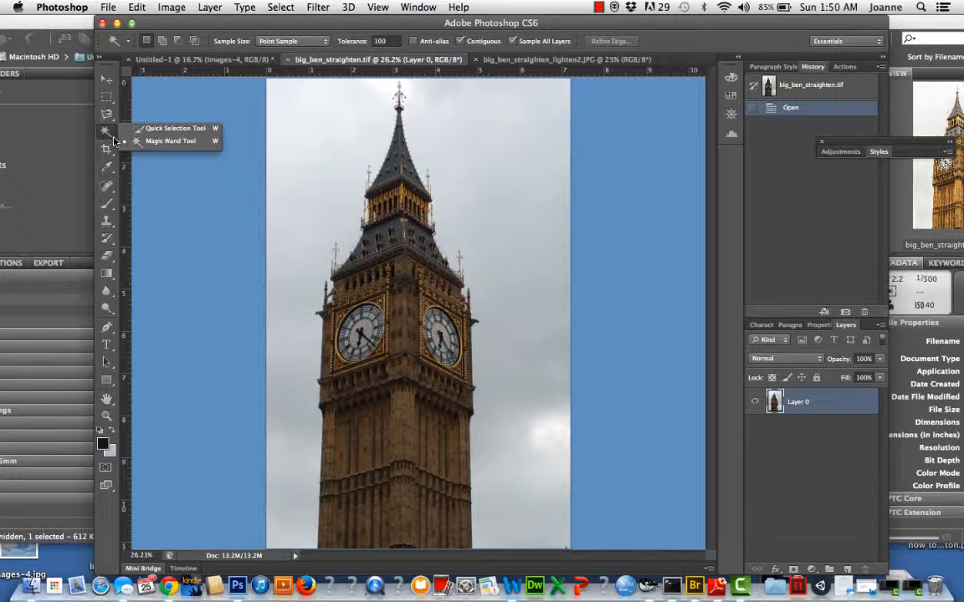
left_click(156, 130)
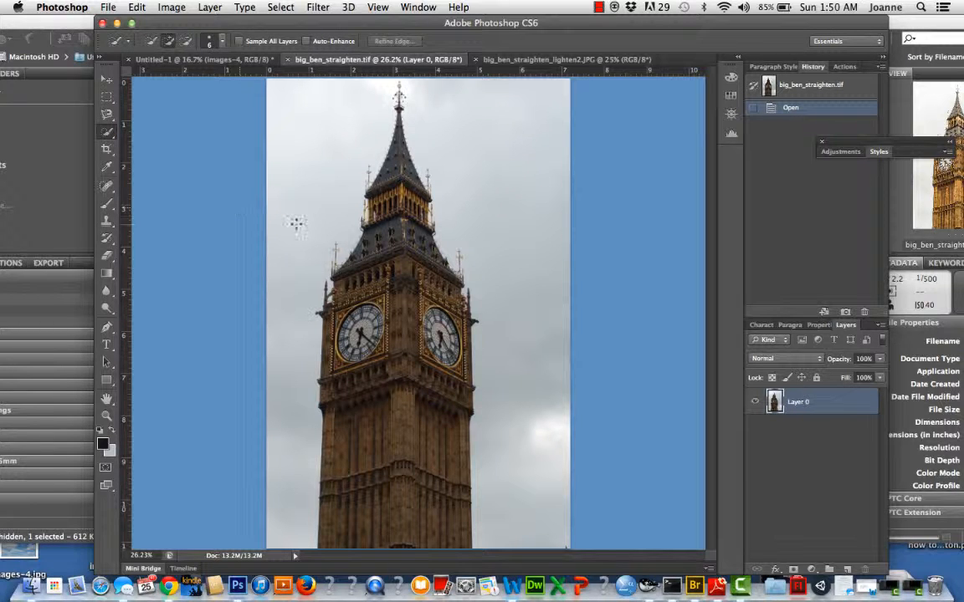
left_click(221, 41)
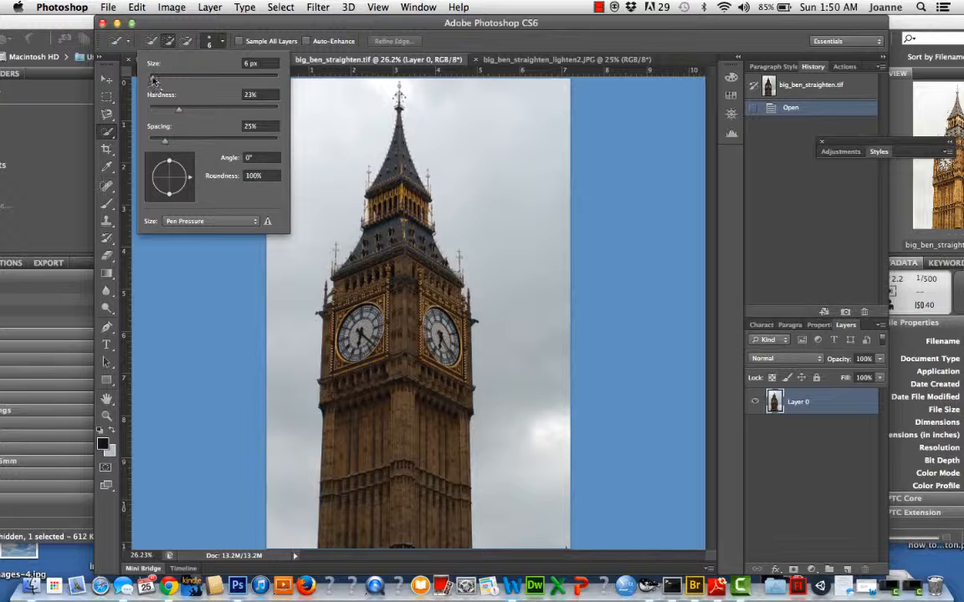
left_click_drag(153, 80, 201, 80)
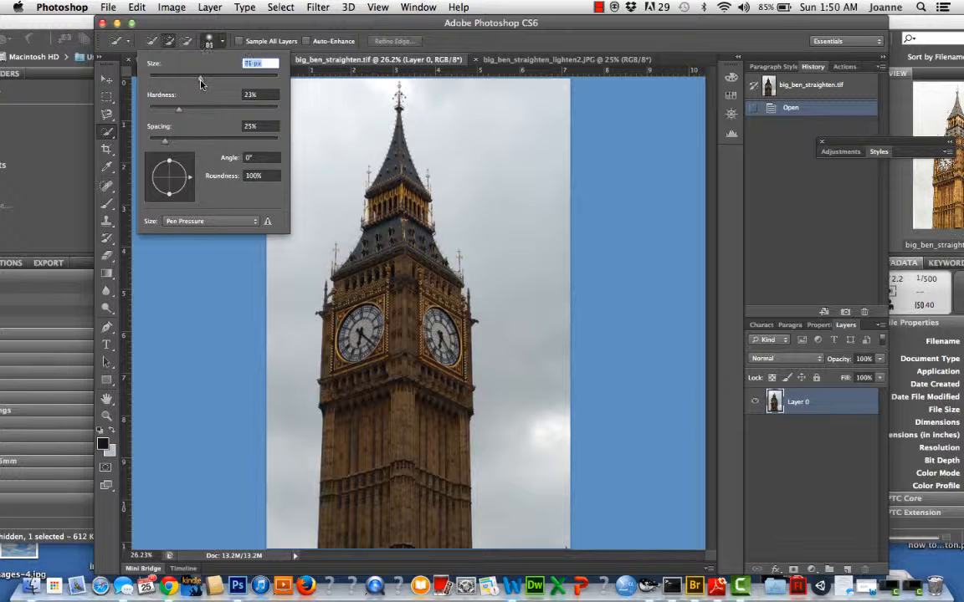
left_click(323, 192)
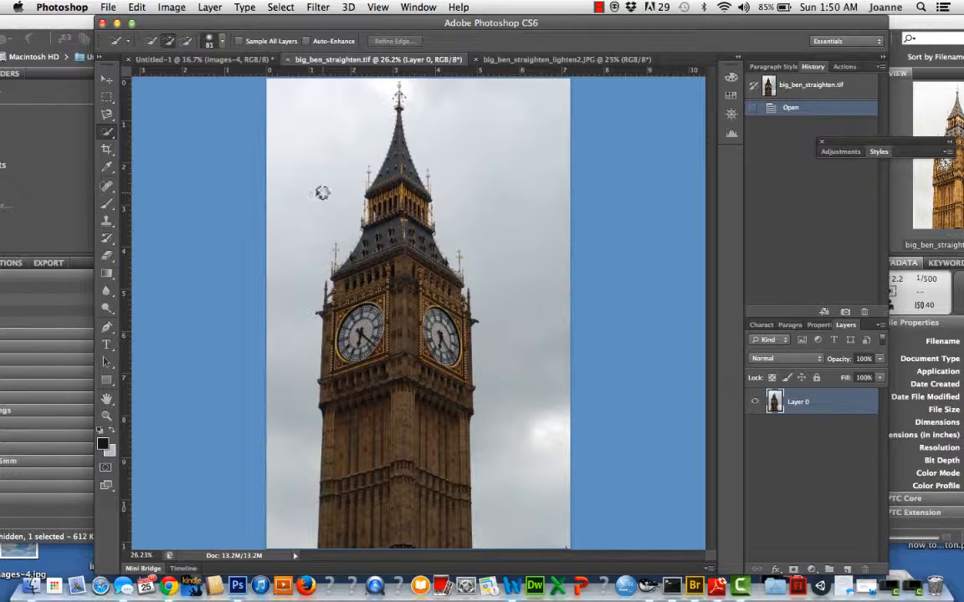
left_click(322, 193)
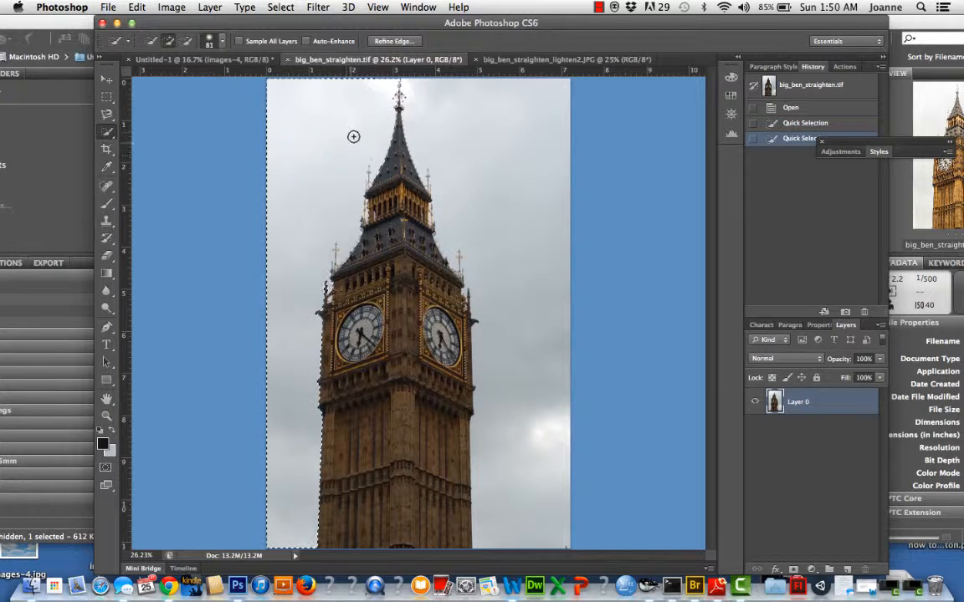
left_click(480, 192)
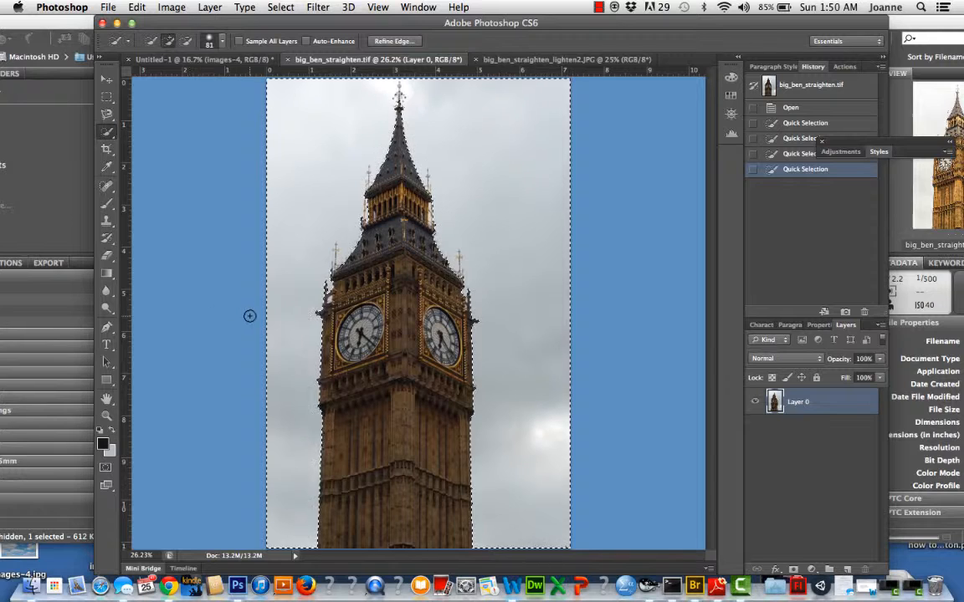
Try deleting the selected sky around the spire, and return to the intact image with nothing selected.
left_click(106, 416)
left_click_drag(322, 159, 509, 238)
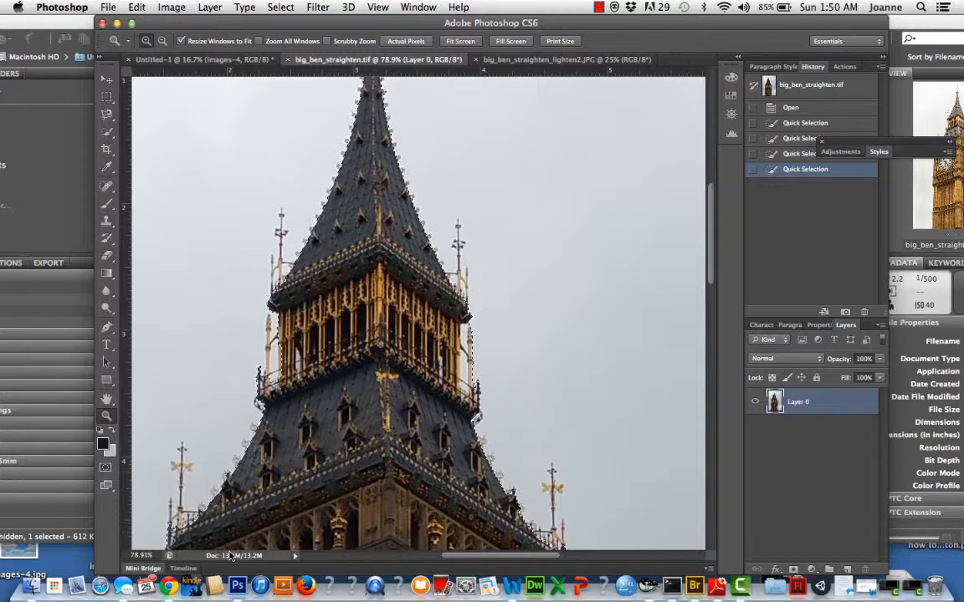
key("Delete")
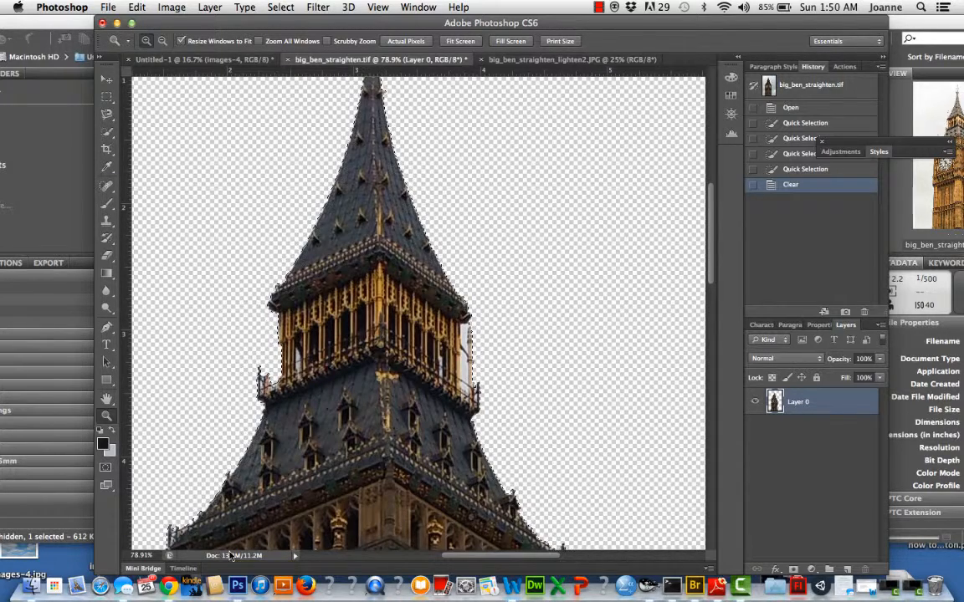
key("super+z")
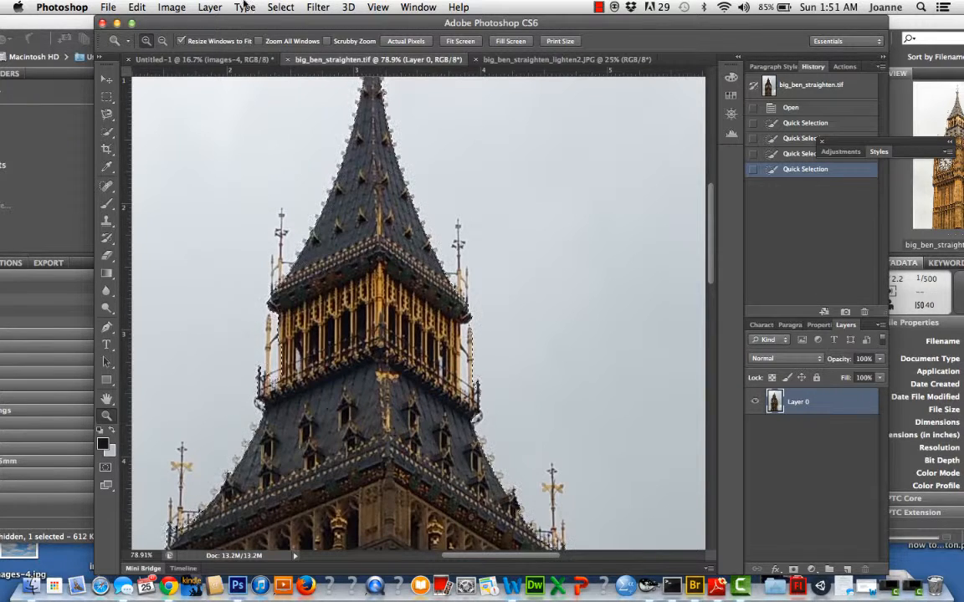
left_click(283, 8)
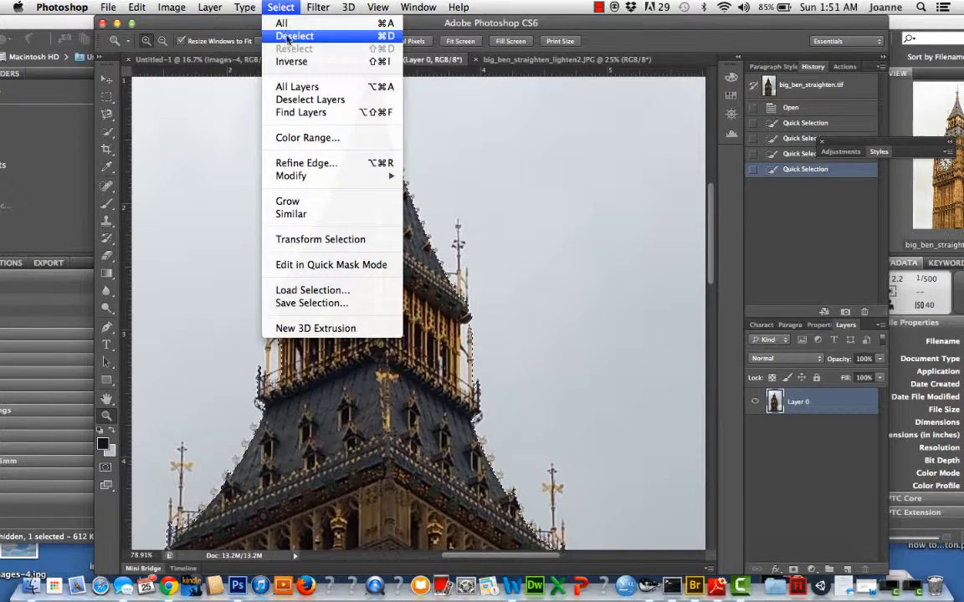
left_click(287, 37)
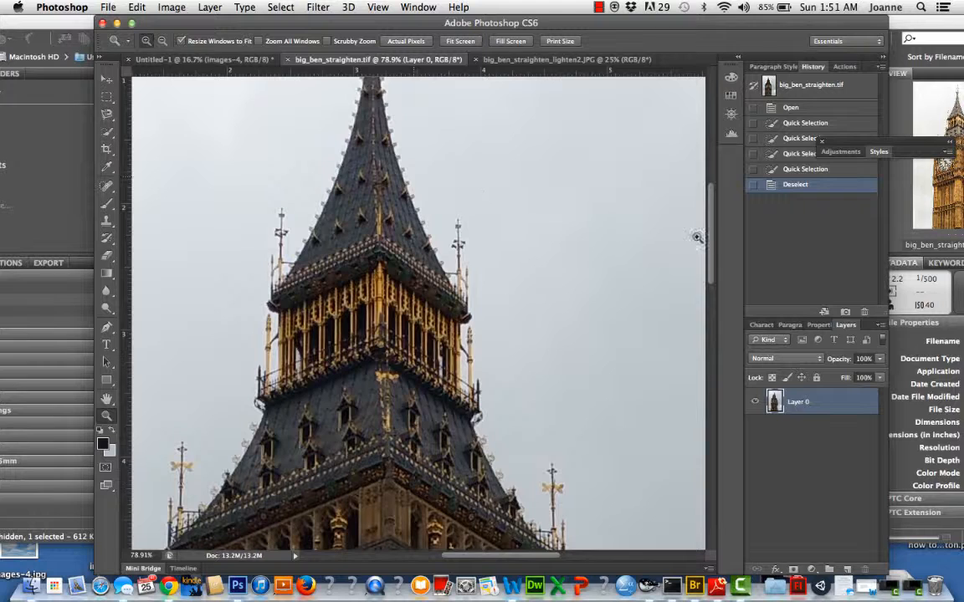
Start a Color Range selection with a Black Matte preview and sample the tower colour near the clock face.
left_click(378, 7)
left_click(417, 138)
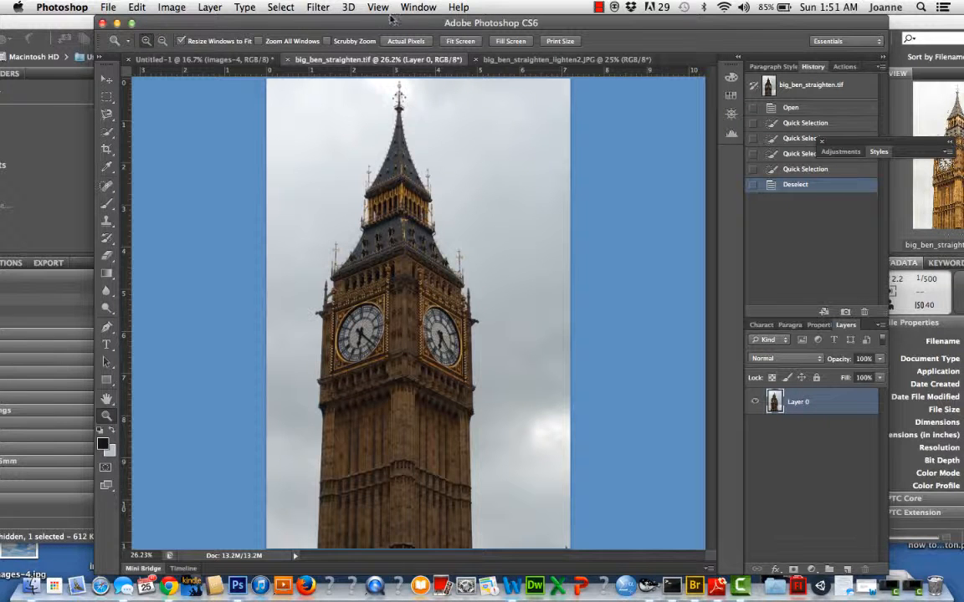
left_click(280, 7)
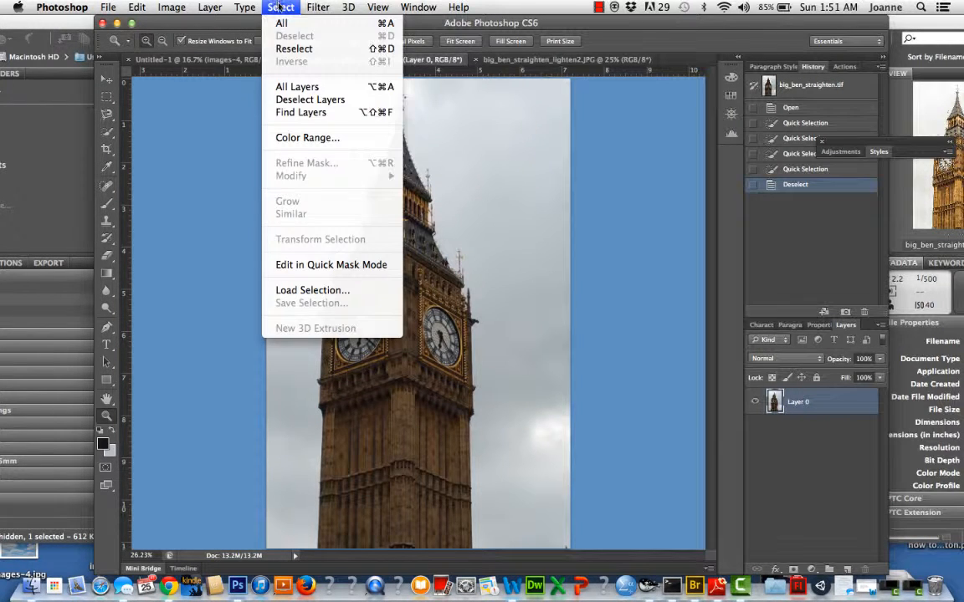
left_click(314, 138)
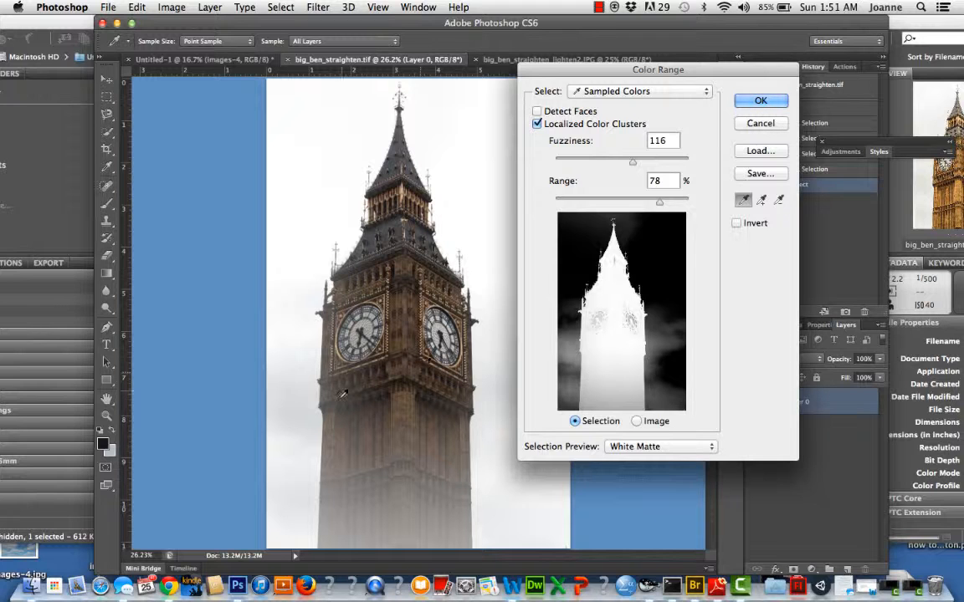
left_click(713, 448)
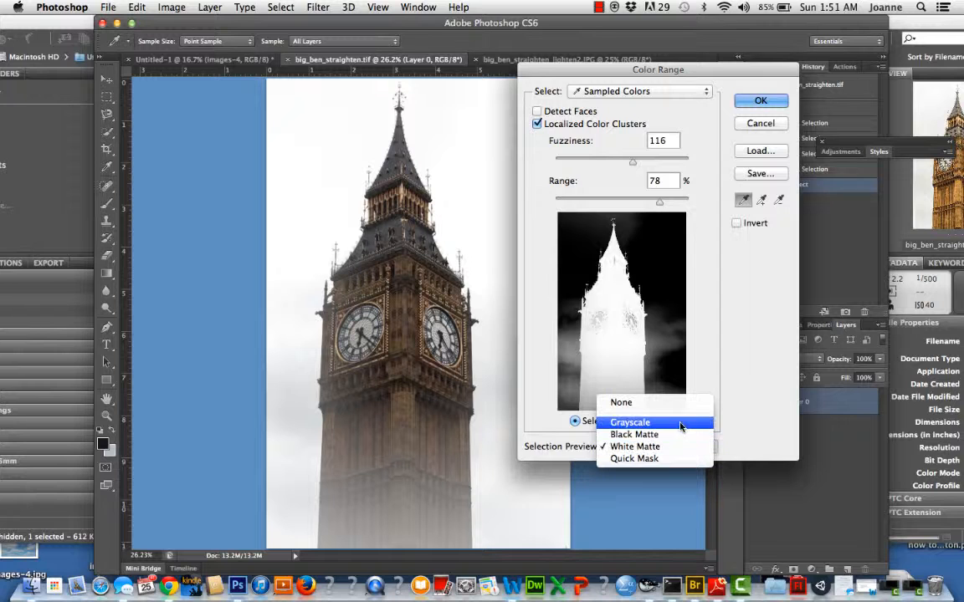
left_click(682, 434)
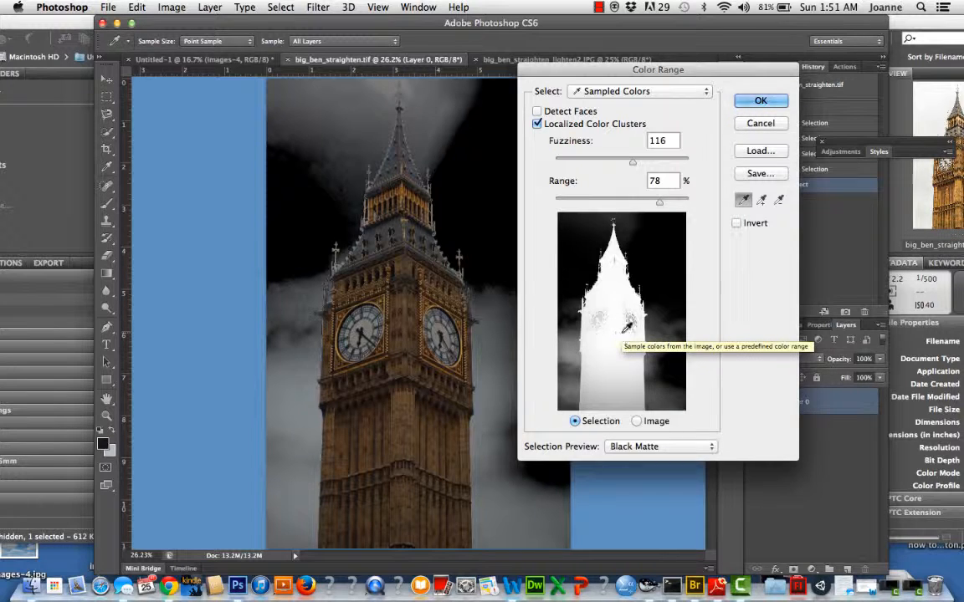
left_click(627, 328)
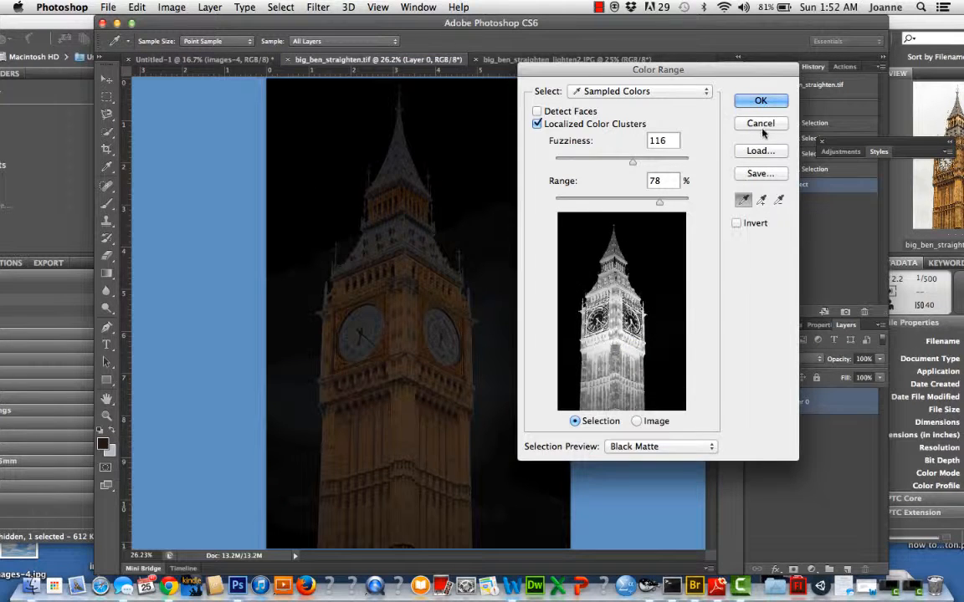
Add colour samples from the tower's walls, upper roof and clock faces to the Color Range selection.
left_click(762, 200)
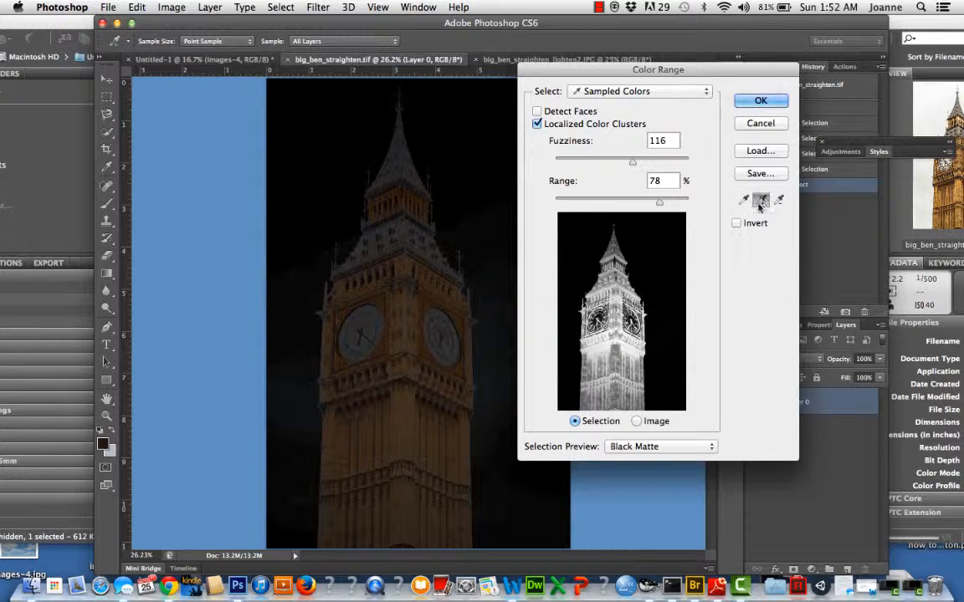
left_click(557, 303)
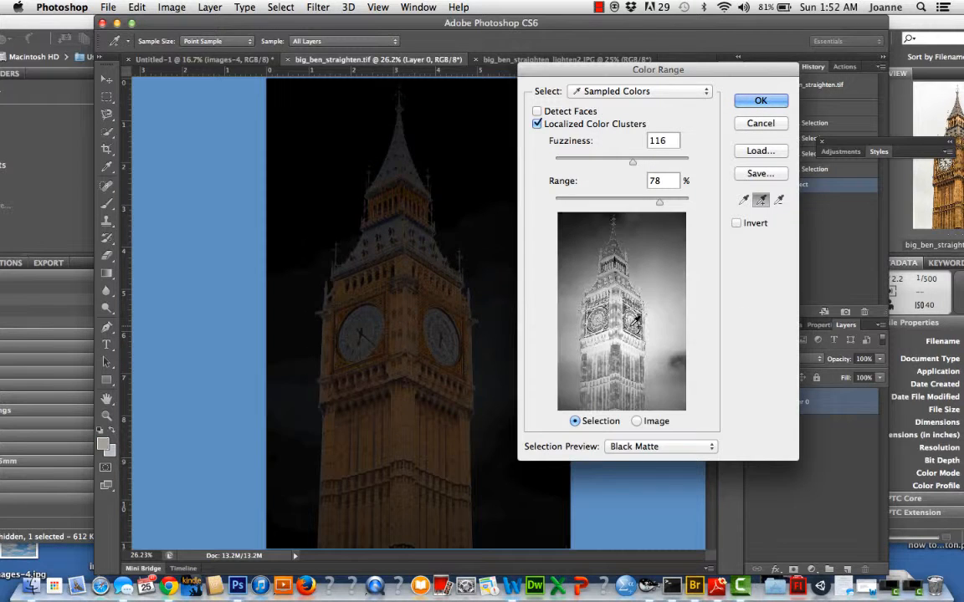
left_click(630, 341)
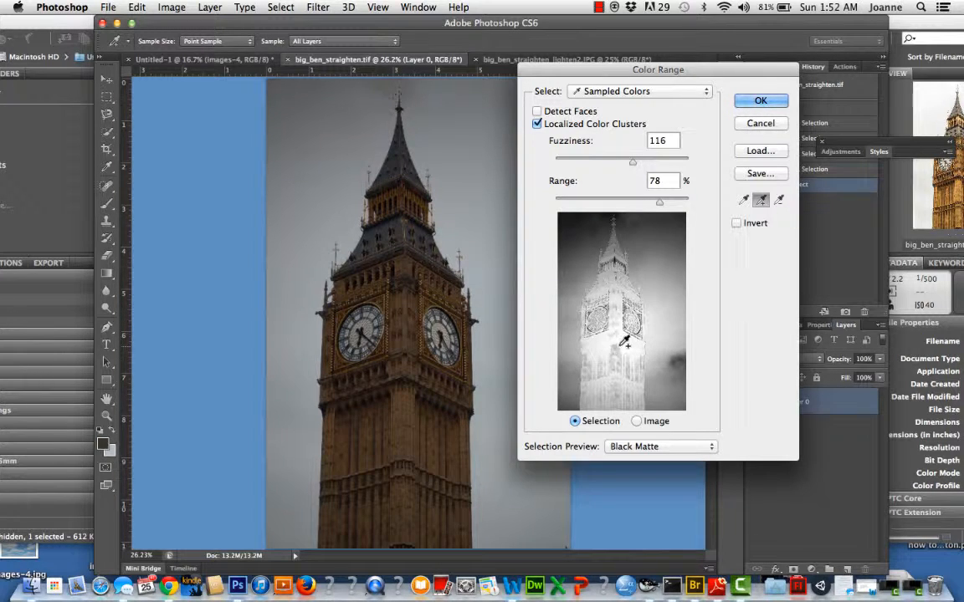
left_click(613, 280)
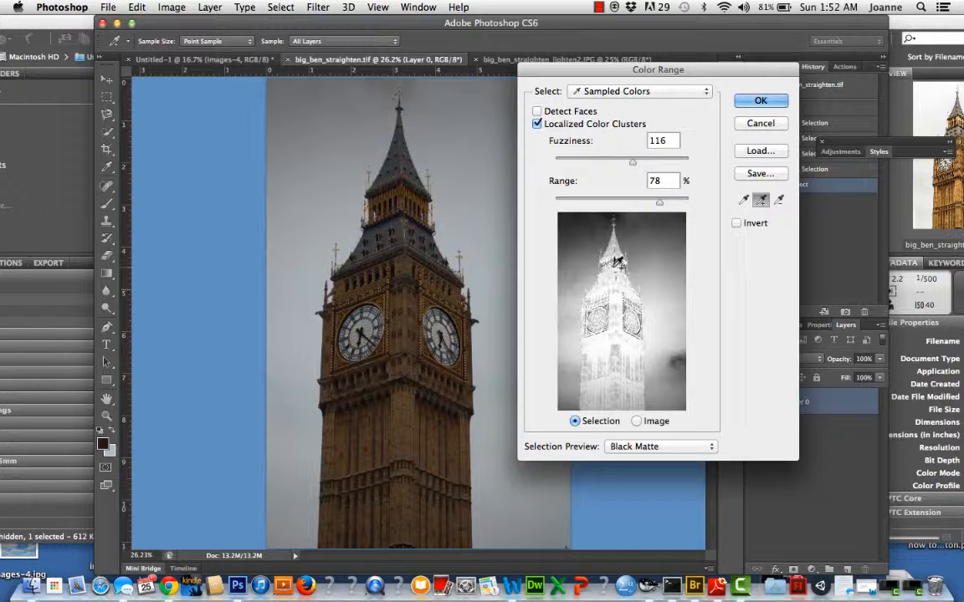
left_click(609, 311)
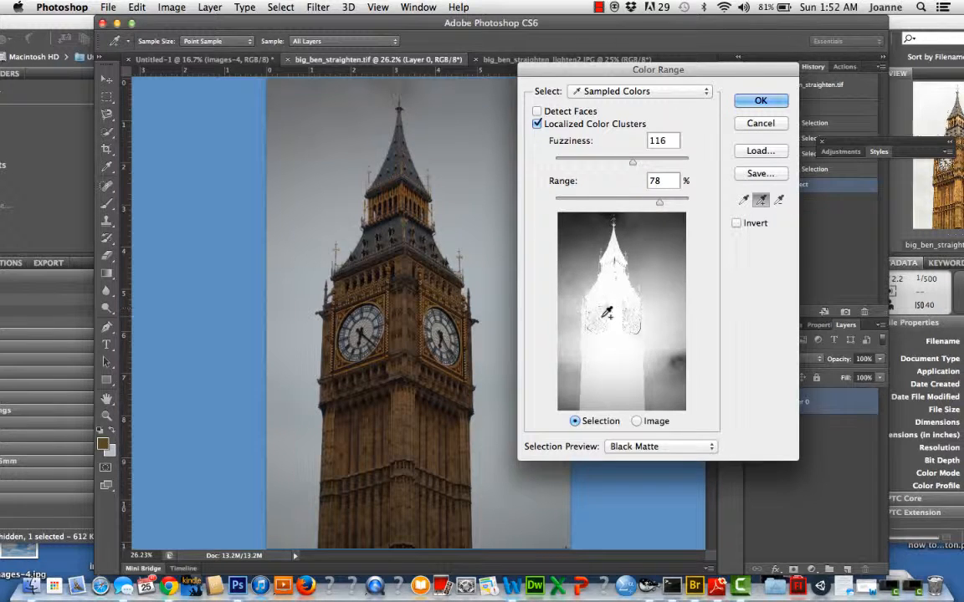
left_click(641, 326)
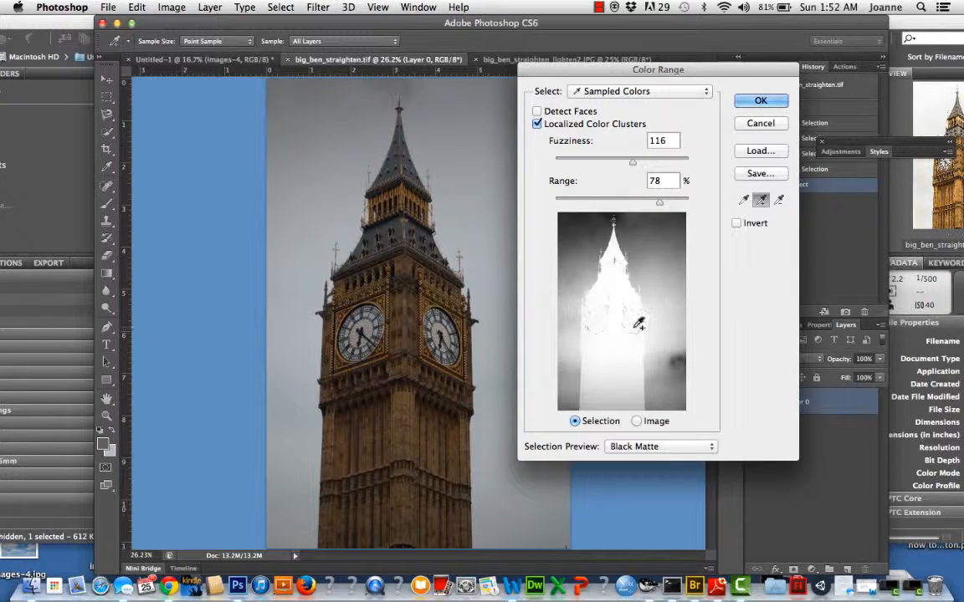
Subtract the sky colours on both sides of the tower from the Color Range selection.
left_click(780, 201)
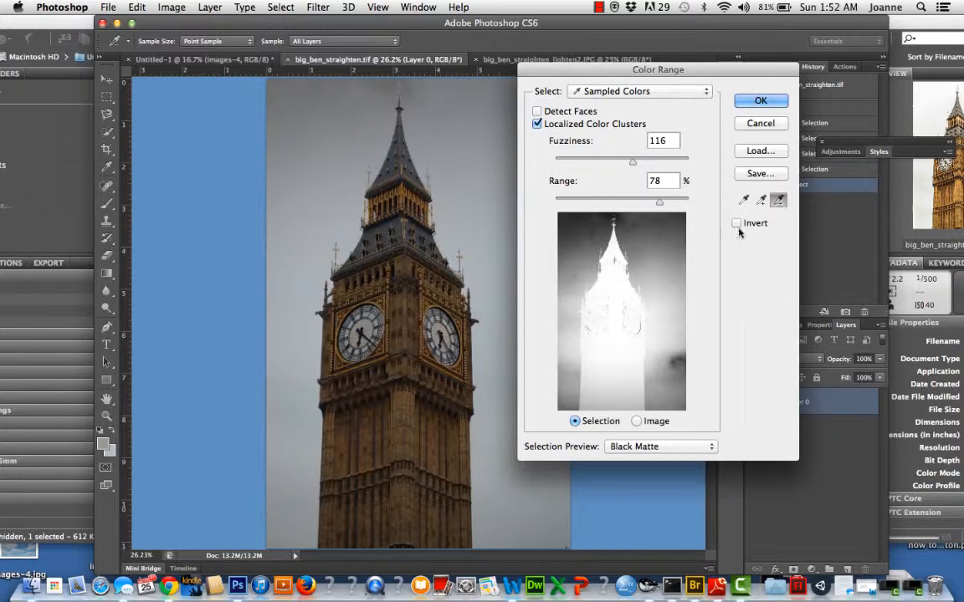
left_click(680, 328)
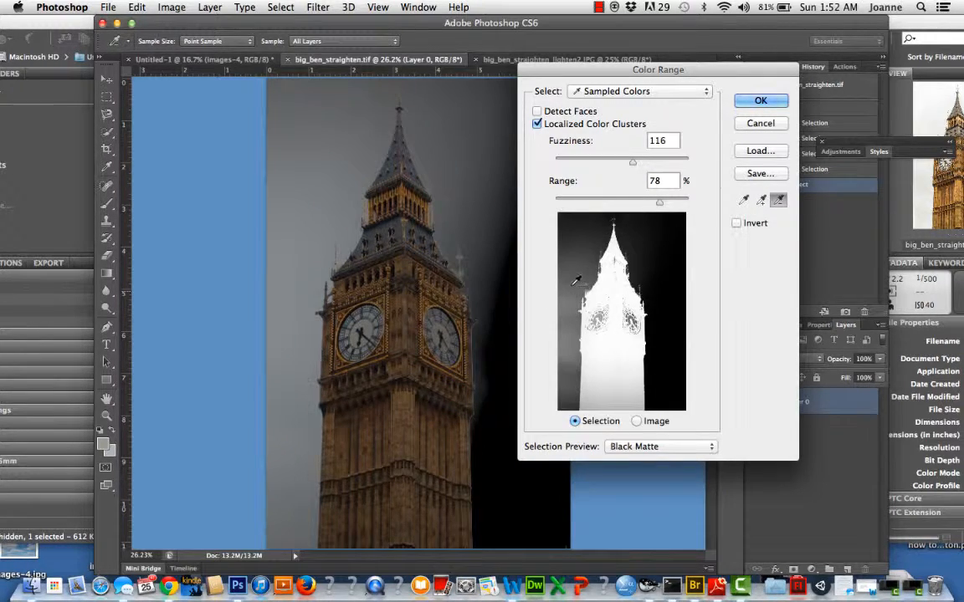
left_click(577, 281)
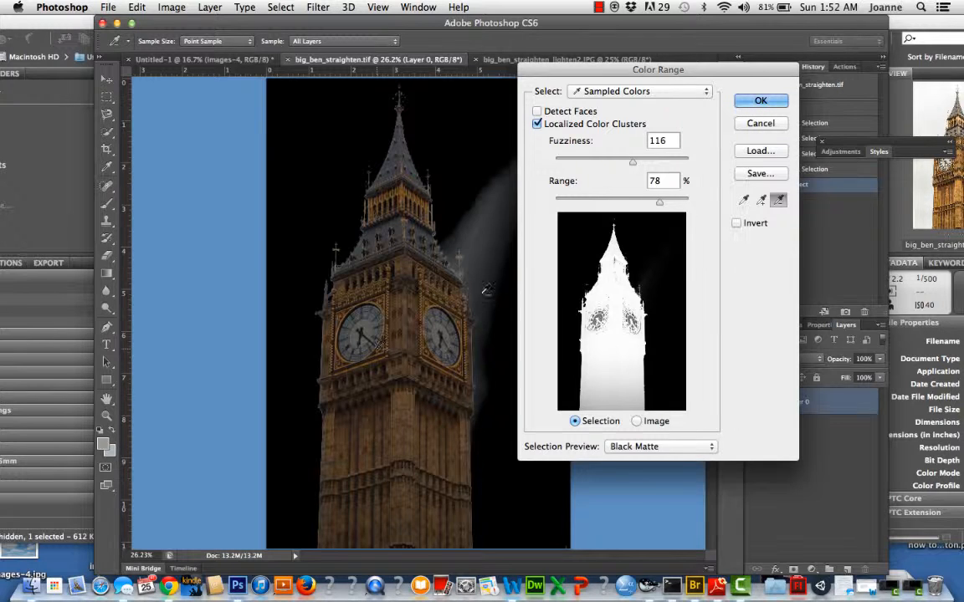
Add colour samples from both clock faces to the Color Range selection.
left_click(761, 200)
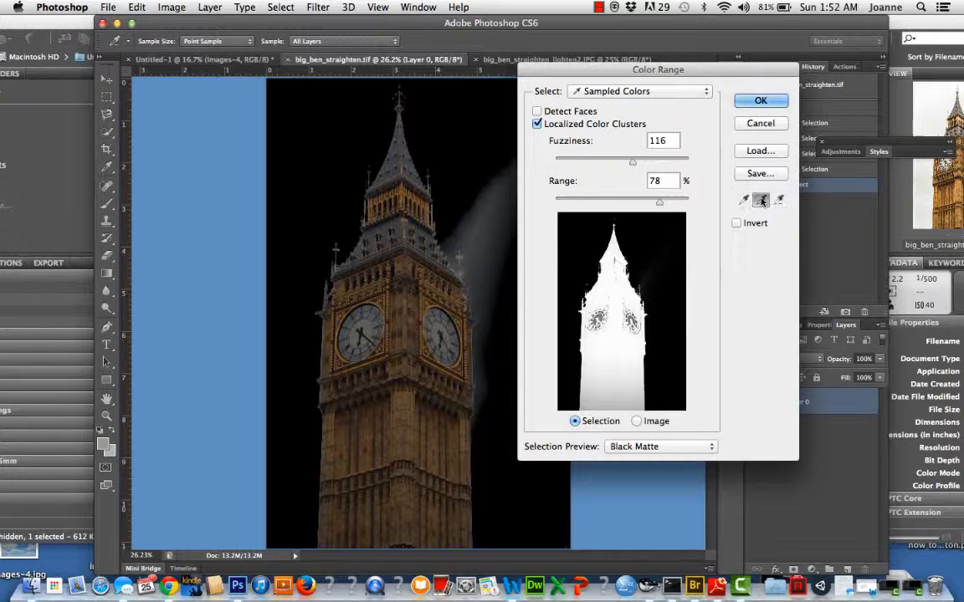
left_click(632, 325)
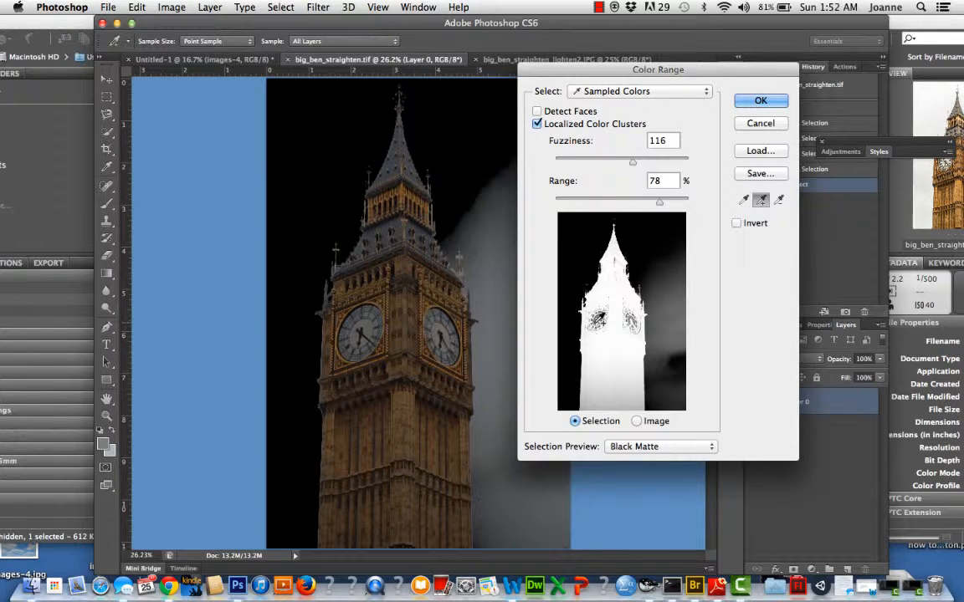
left_click(597, 322)
Subtract colour samples in and around the two clock faces from the Color Range selection.
left_click(778, 199)
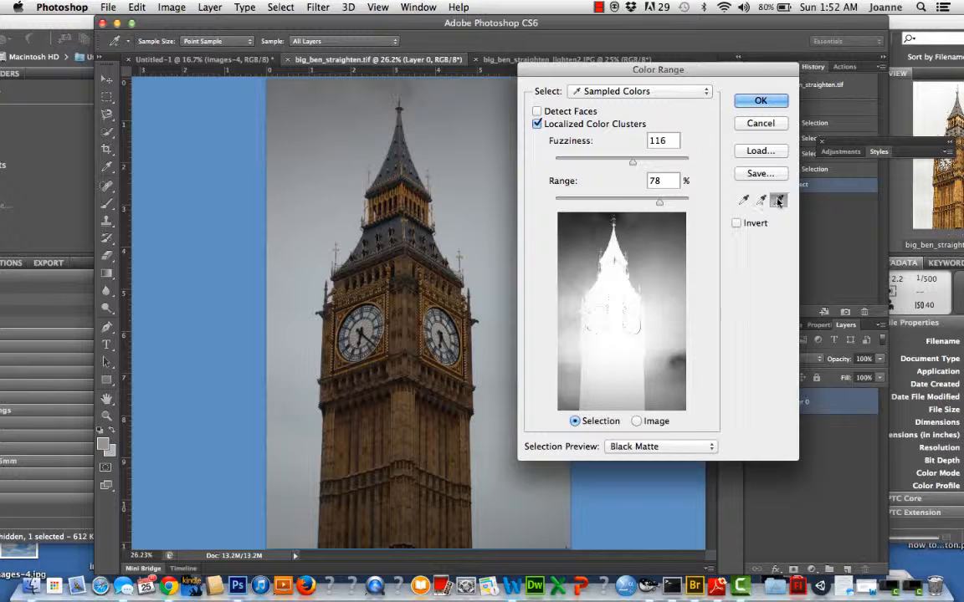
left_click(609, 317)
left_click(599, 317)
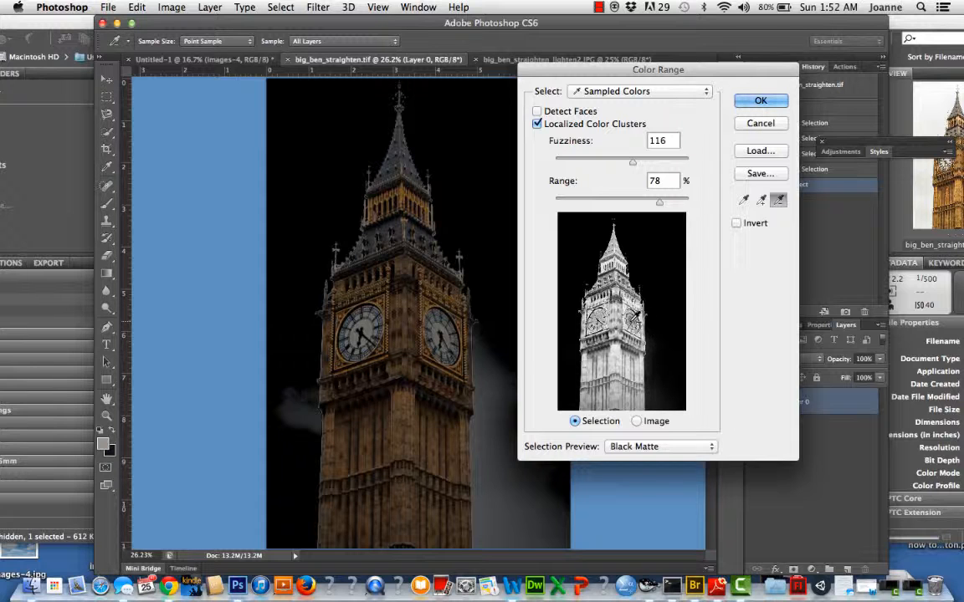
left_click(634, 320)
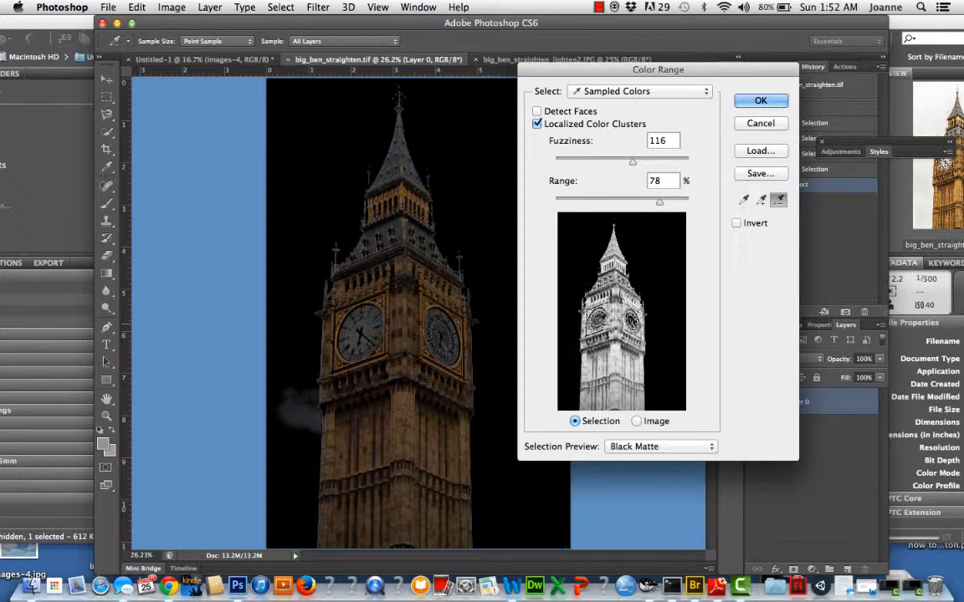
left_click(593, 325)
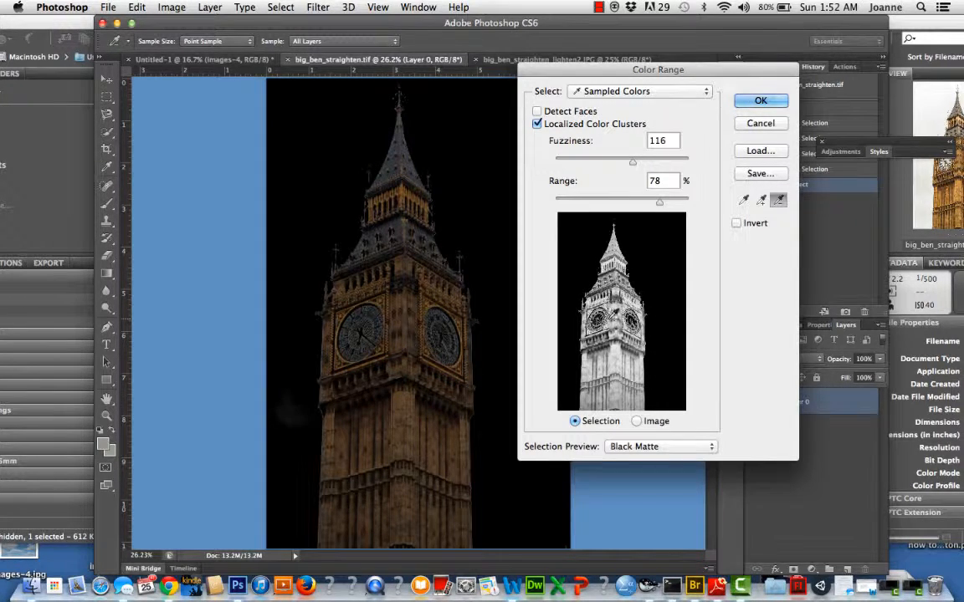
left_click(635, 318)
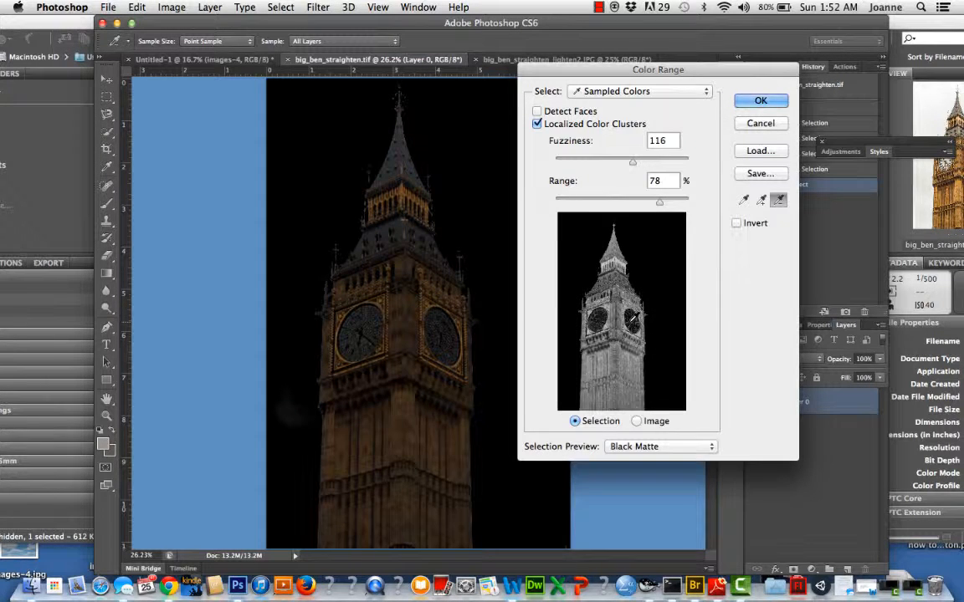
Preview the Color Range selection with White Matte, and cancel the Color Range selection.
left_click(643, 446)
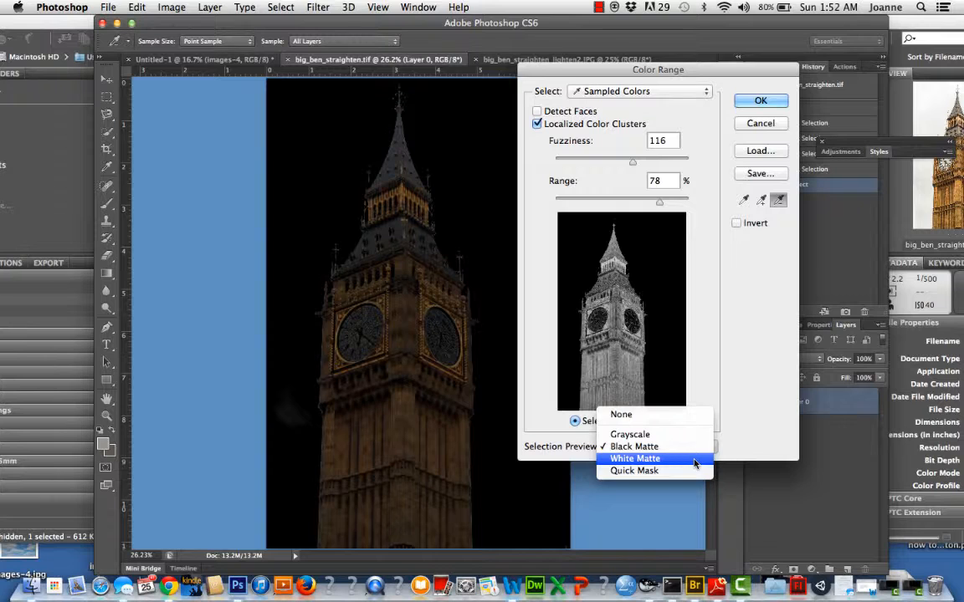
left_click(693, 459)
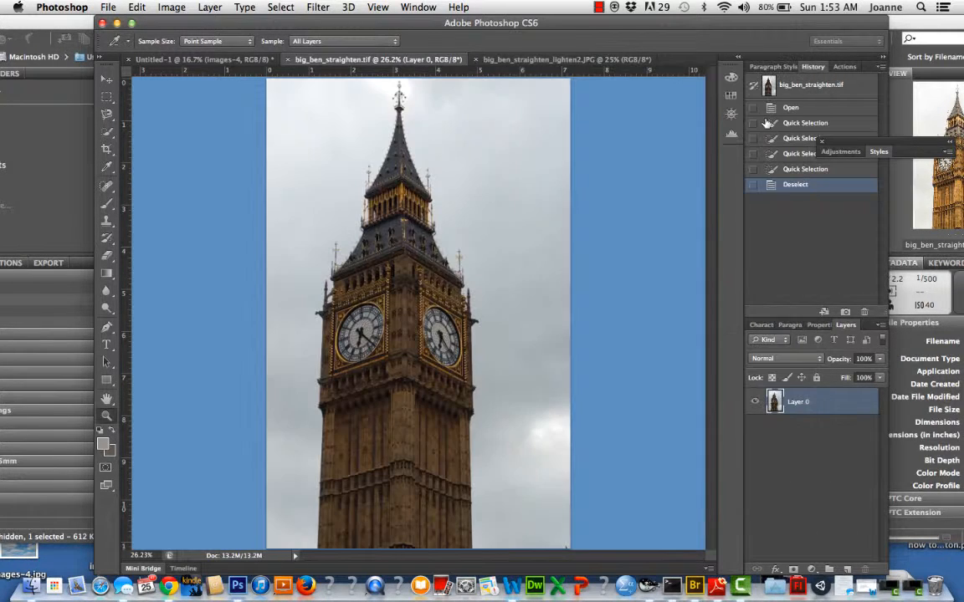
left_click(763, 123)
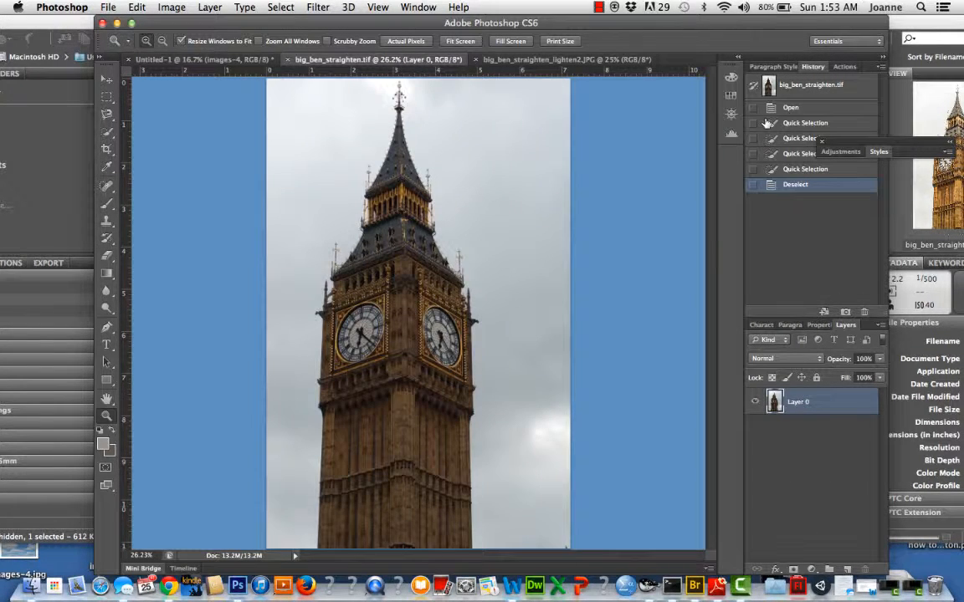
left_click(276, 8)
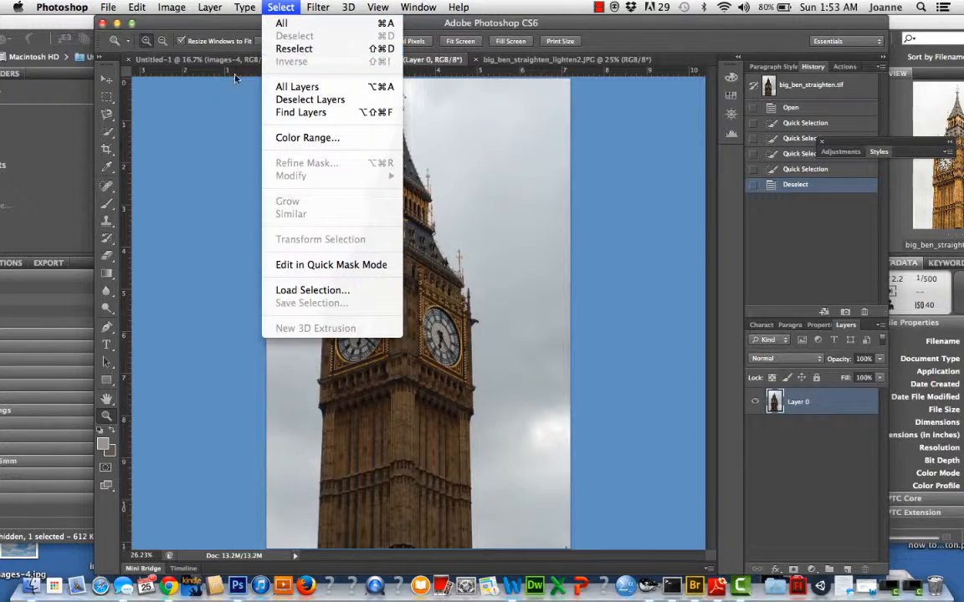
left_click(199, 75)
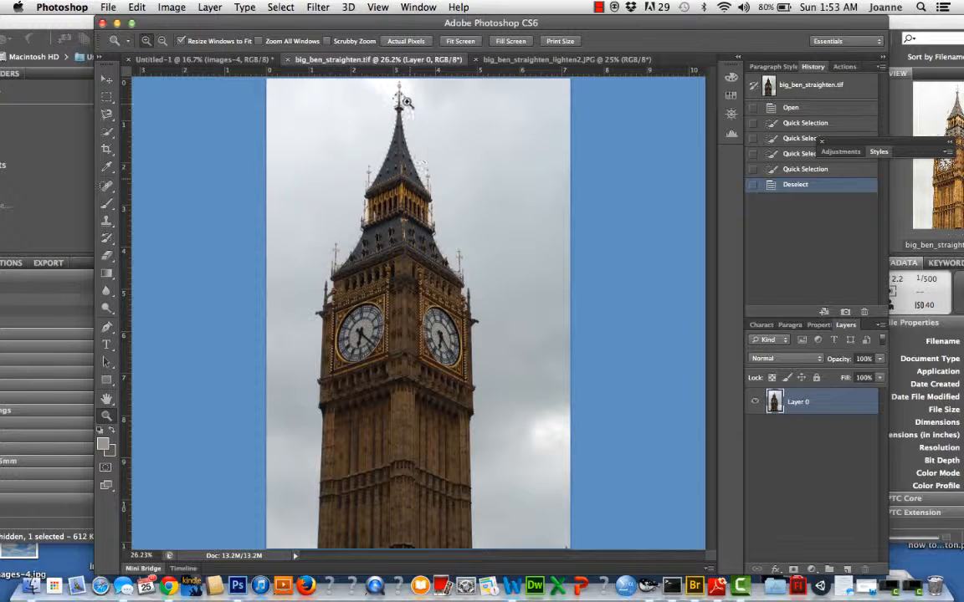
Delete the sky around the tower using a Magic Wand selection at tolerance 100, and clear the selection.
left_click(106, 131)
left_click(146, 141)
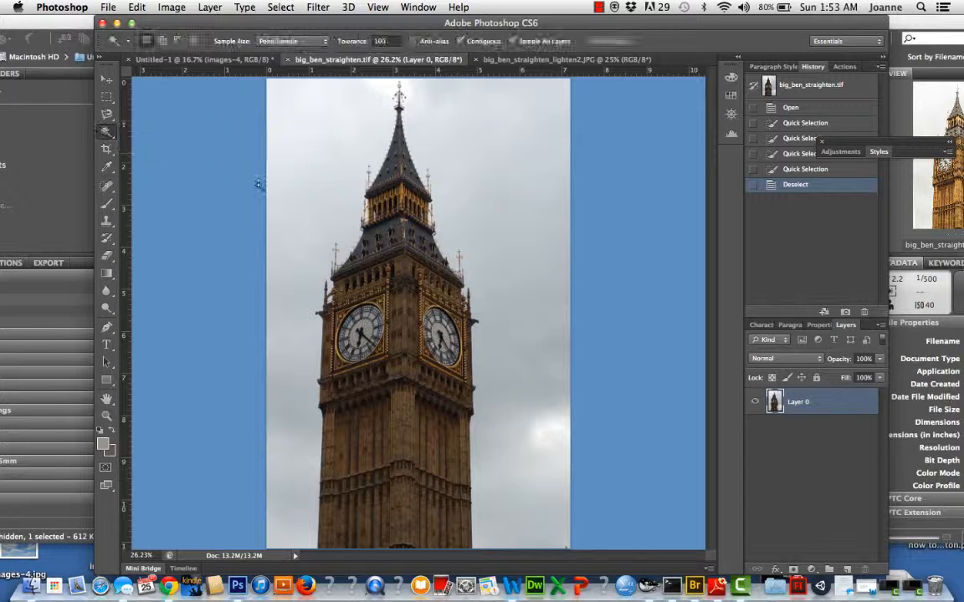
left_click(336, 223)
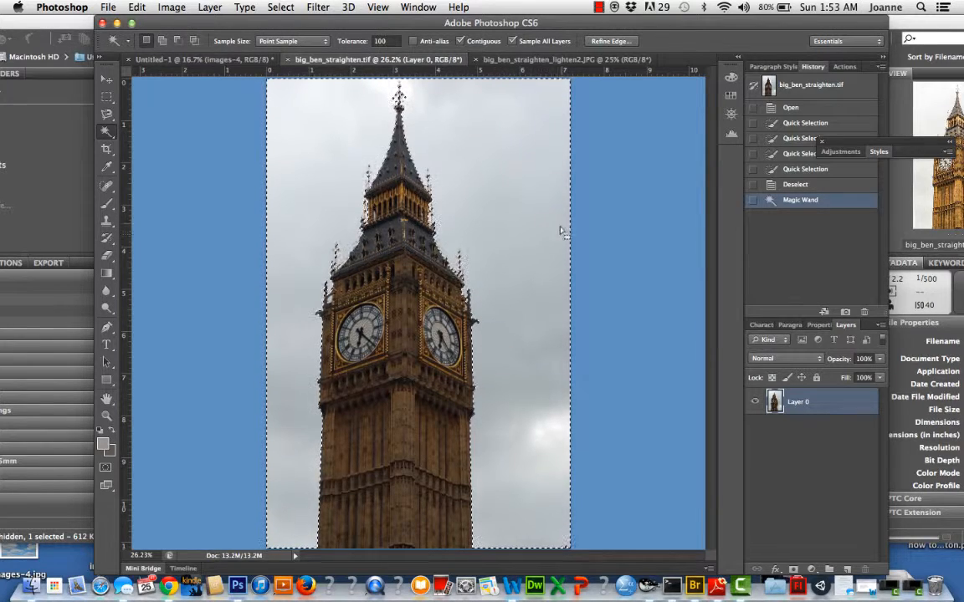
key("Delete")
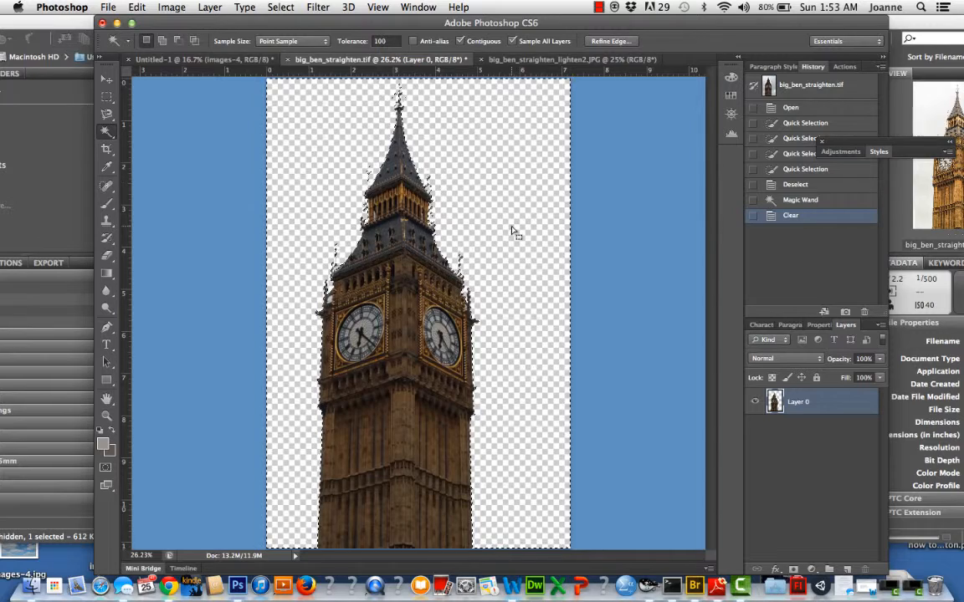
left_click(283, 7)
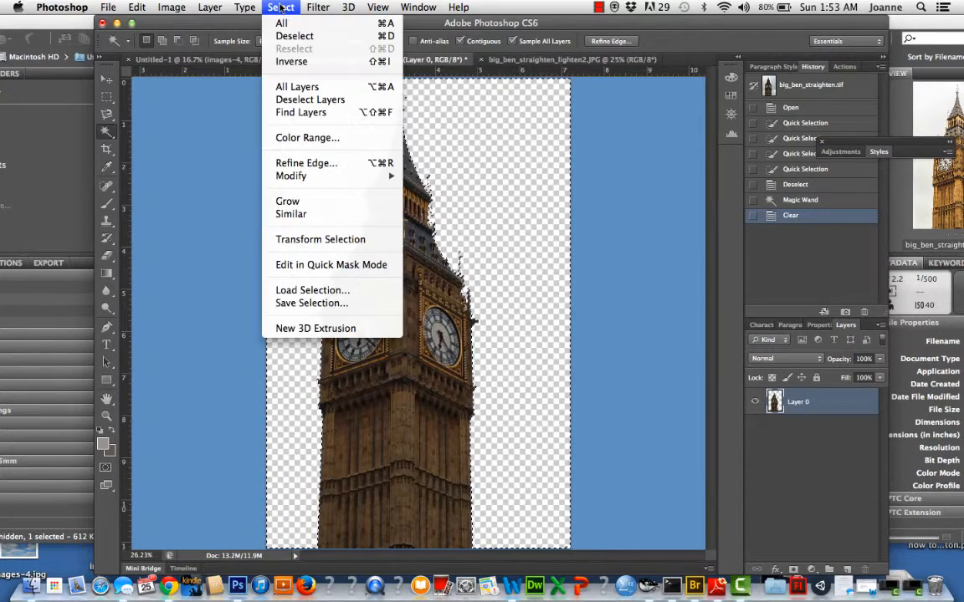
left_click(293, 36)
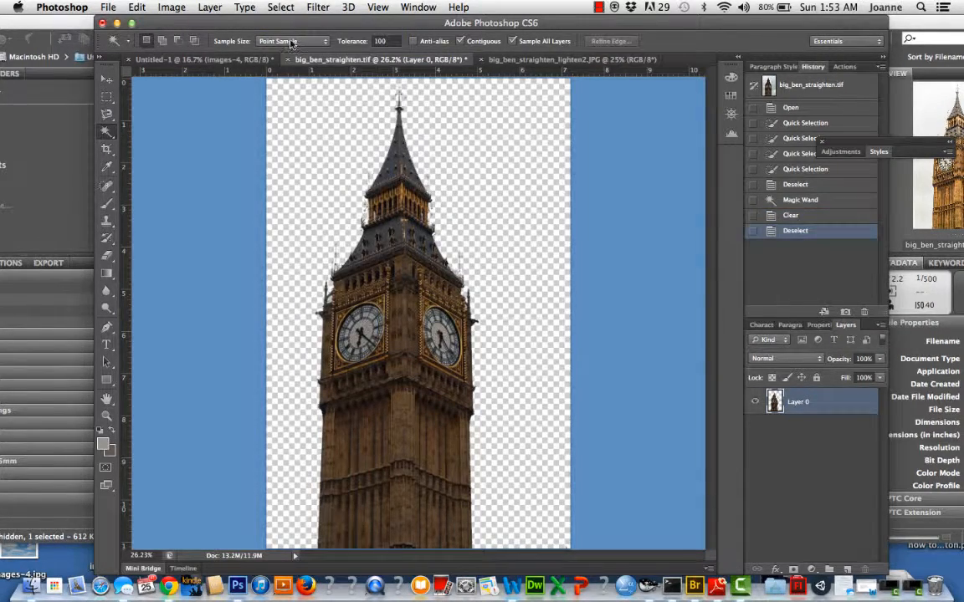
Check the cut-out edges around the belfry and roof up close, and discard the history back to the last Quick Selection.
left_click(106, 416)
left_click_drag(295, 179, 506, 320)
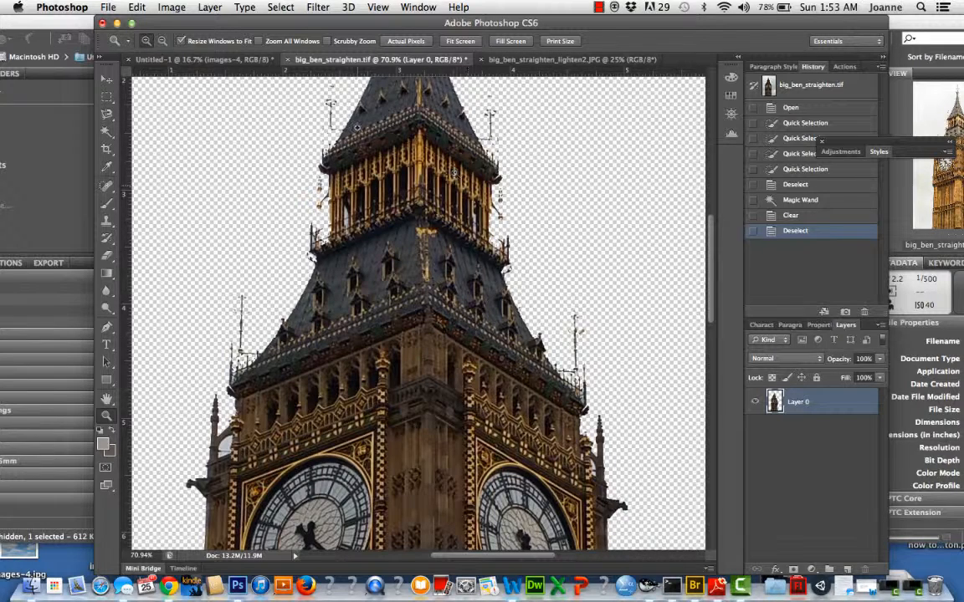
left_click(498, 85)
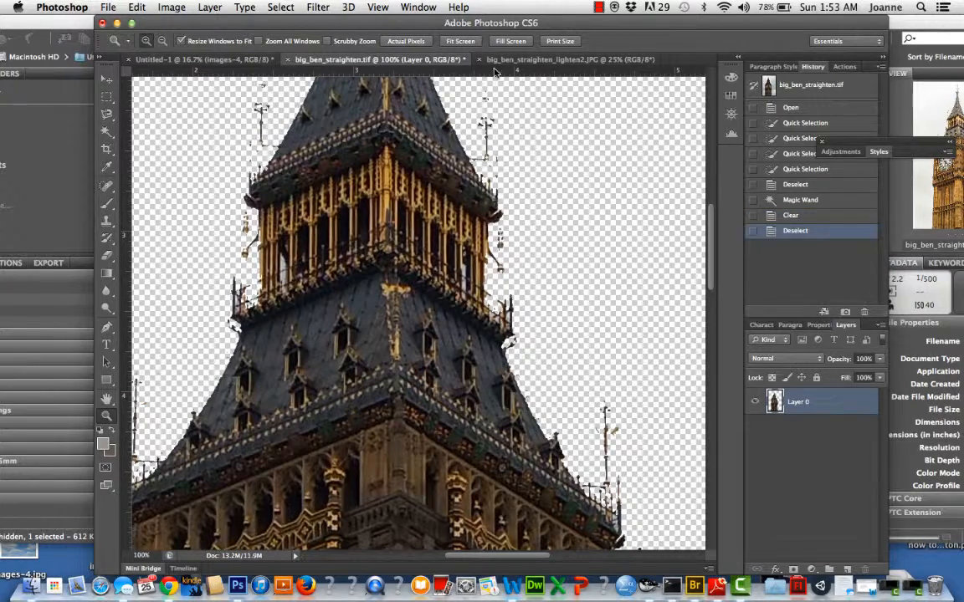
key("super+z")
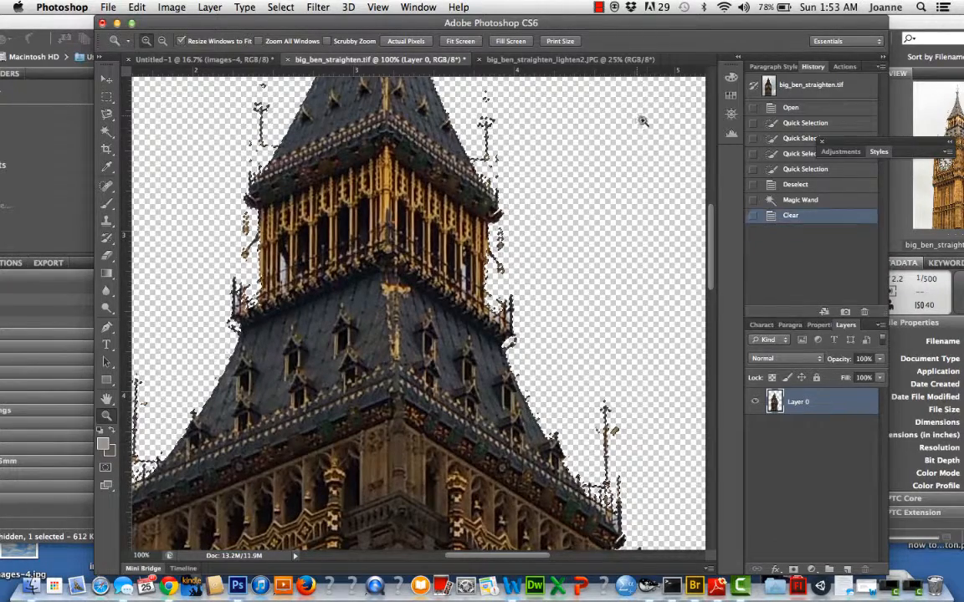
left_click(761, 185)
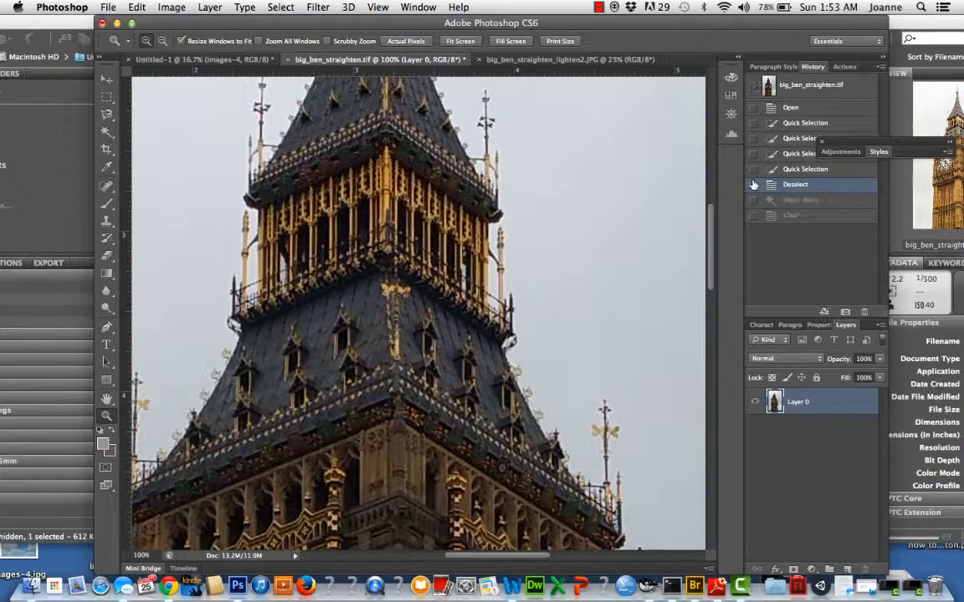
left_click(864, 312)
left_click(586, 213)
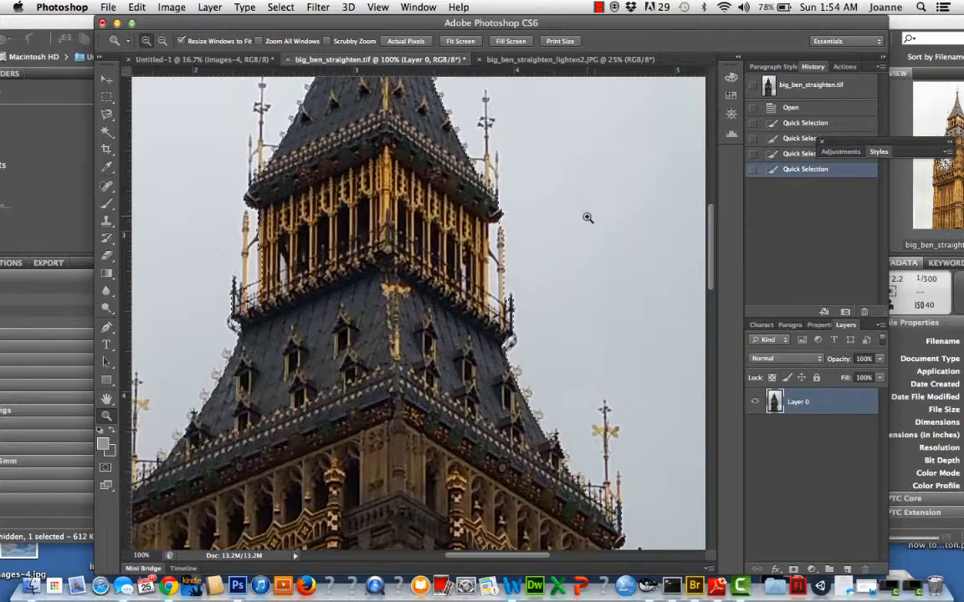
Clear the restored Quick Selection of the sky so that nothing in the image is selected.
scroll(706, 234, "up", 5)
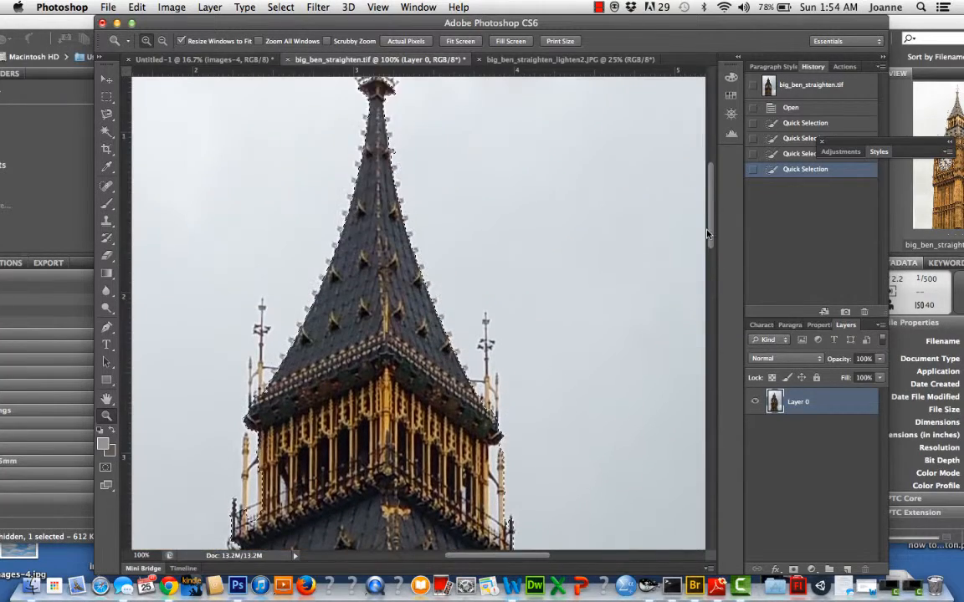
scroll(707, 234, "down", 4)
scroll(707, 234, "up", 4)
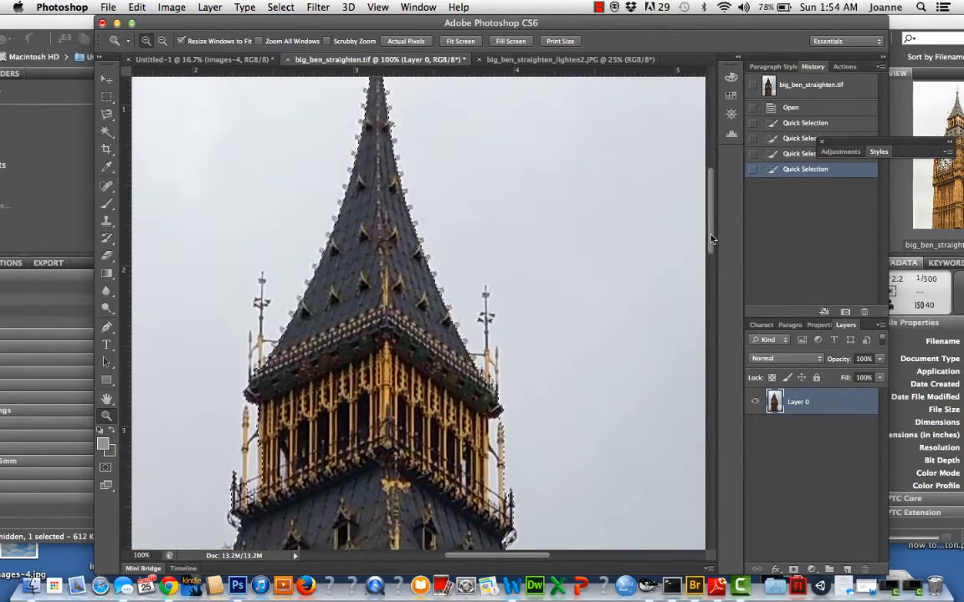
left_click(380, 7)
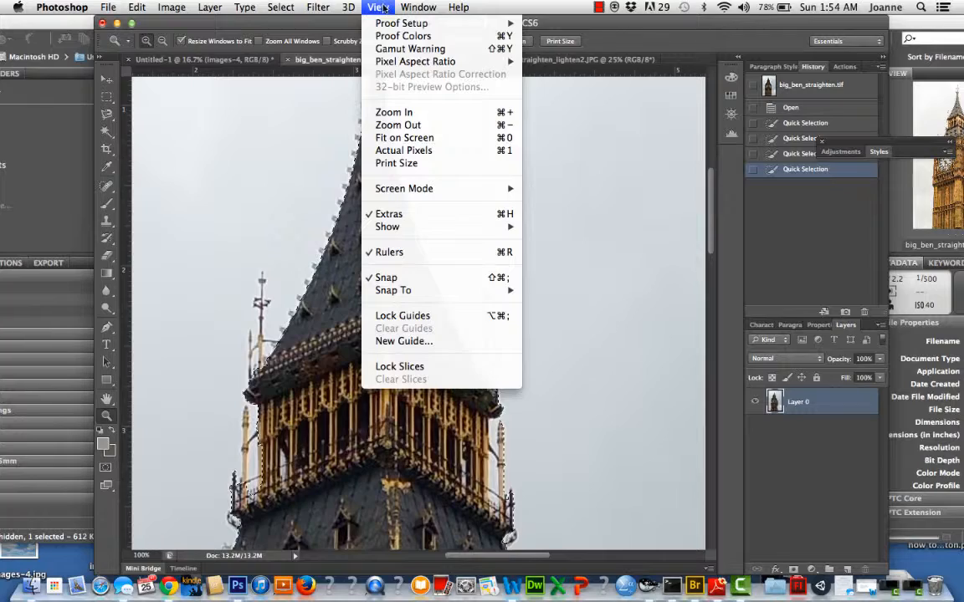
left_click(423, 139)
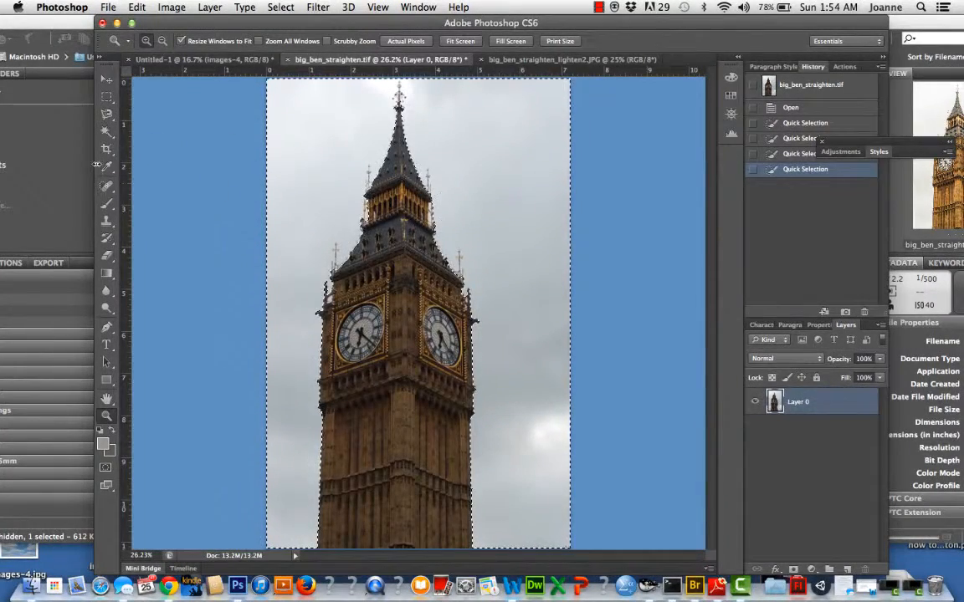
left_click(106, 132)
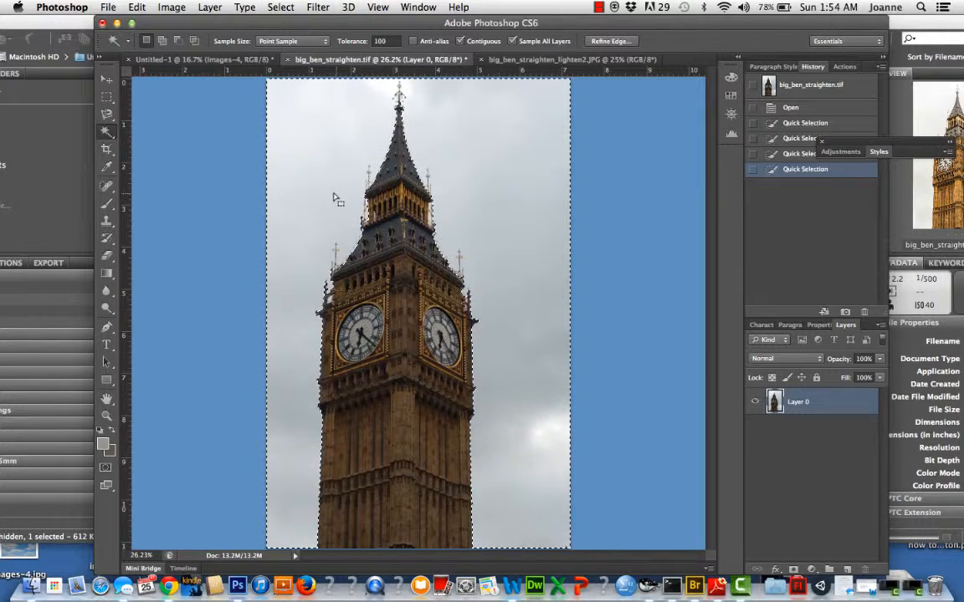
left_click(280, 6)
left_click(286, 35)
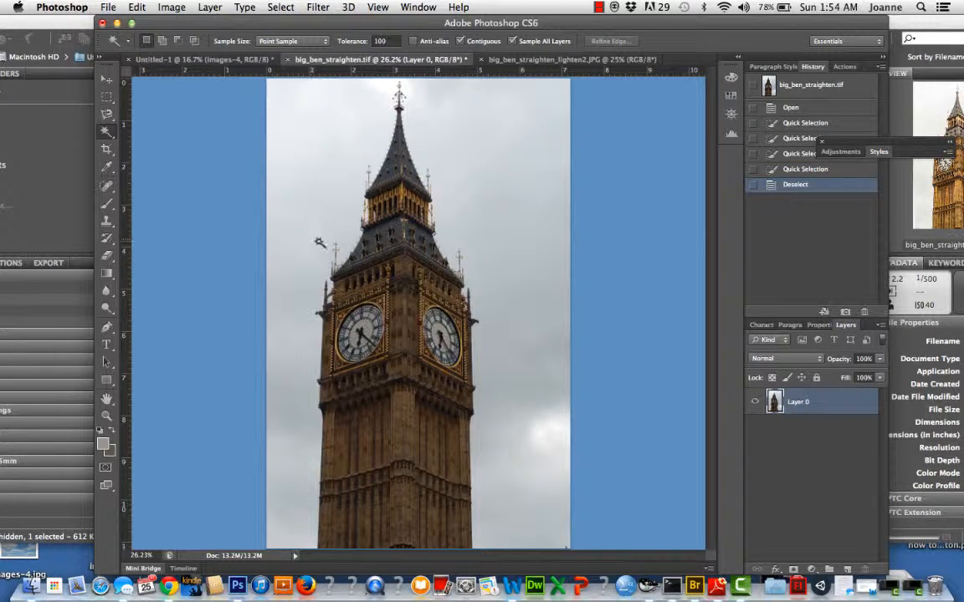
Select the sky around the tower with the Magic Wand at tolerance 100 and delete it from Layer 0.
left_click(272, 181)
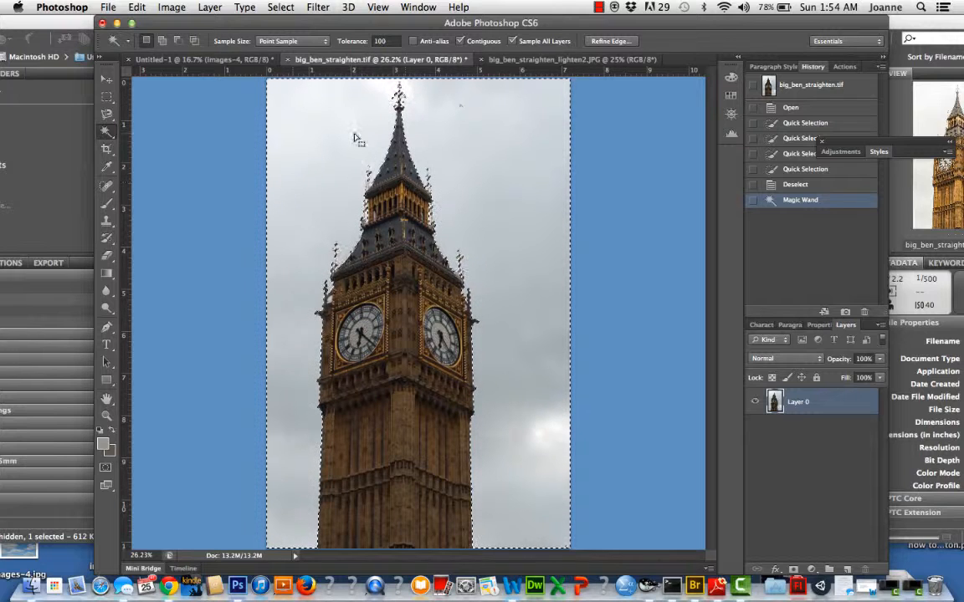
key("super+d")
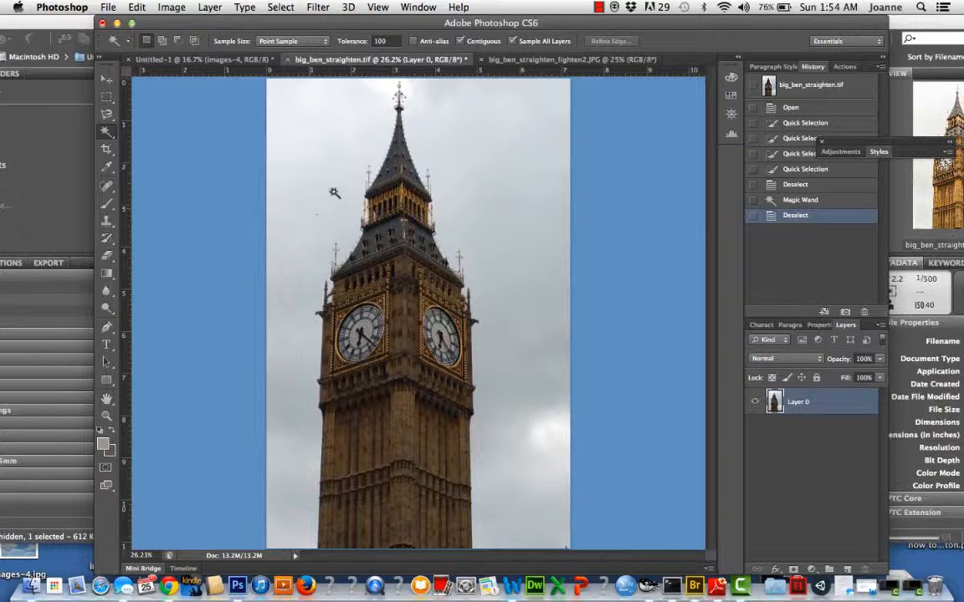
key("ctrl+z")
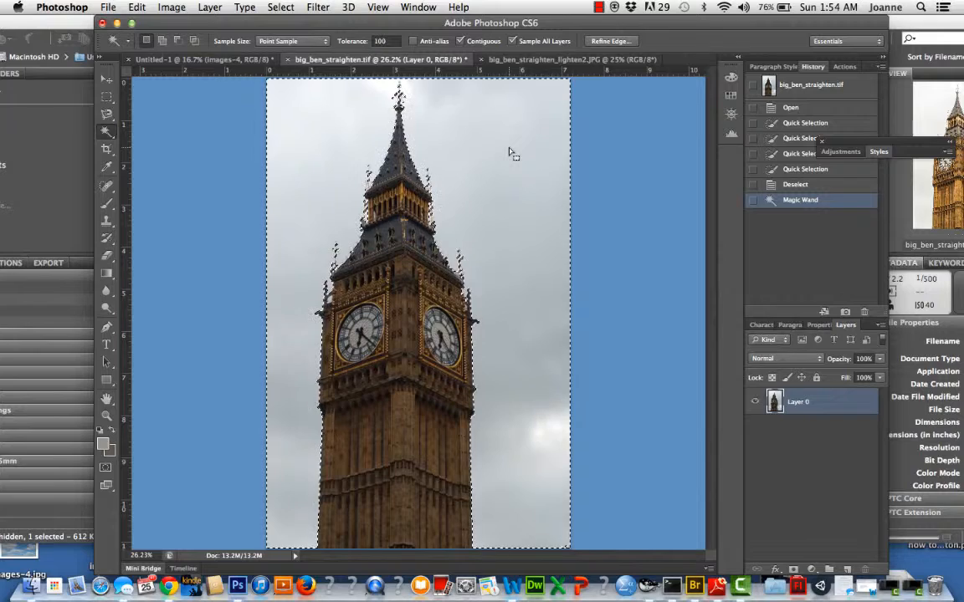
key("Delete")
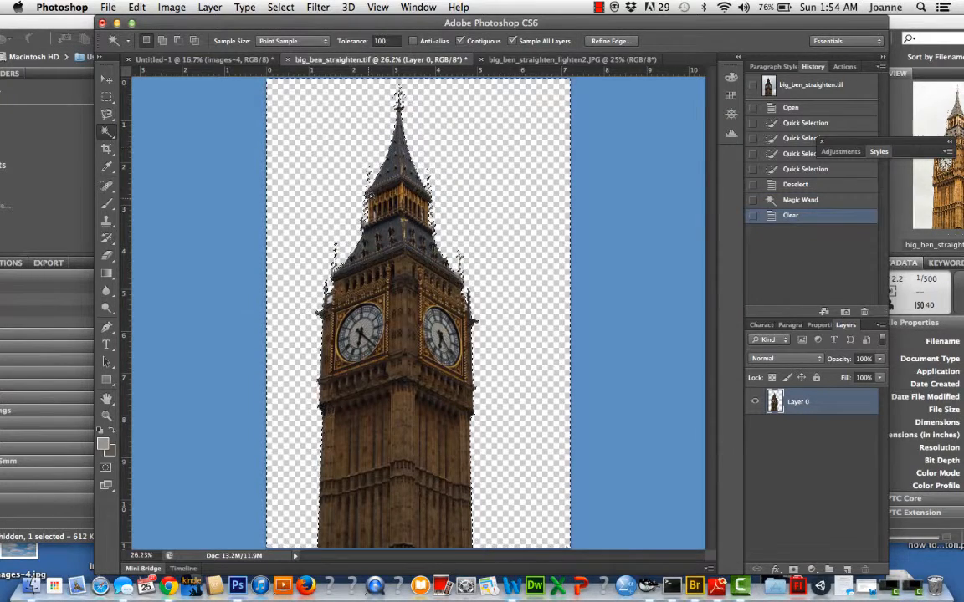
Clear the sky selection and examine the cut-out edges around the belfry and roof up close.
key("ctrl+d")
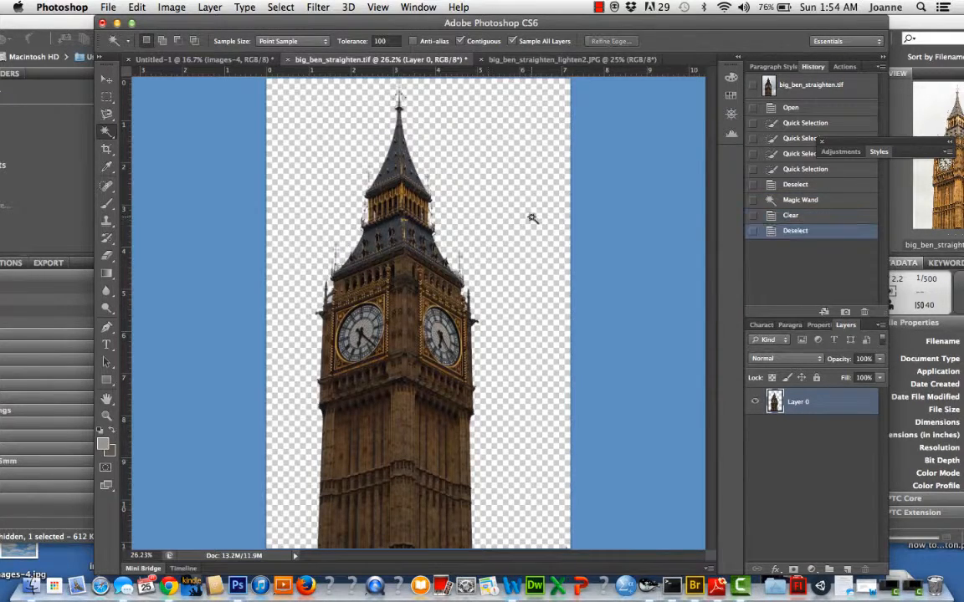
left_click(287, 8)
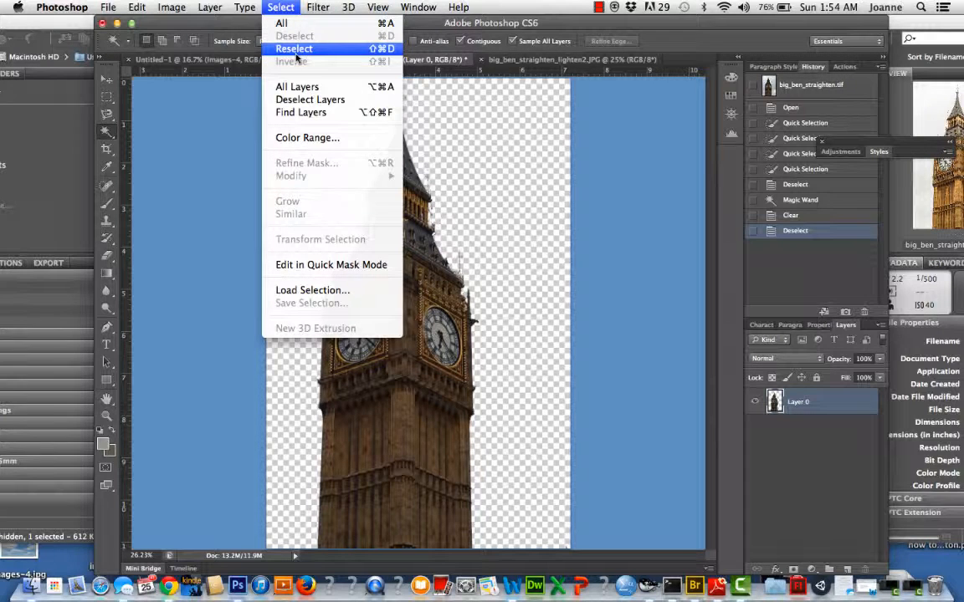
left_click(206, 309)
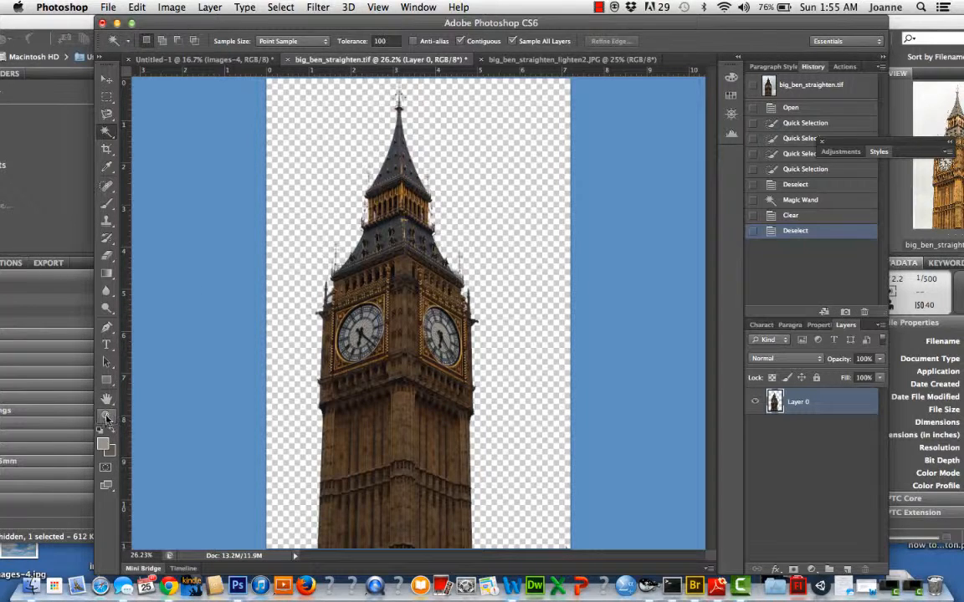
key("z")
left_click_drag(293, 176, 460, 294)
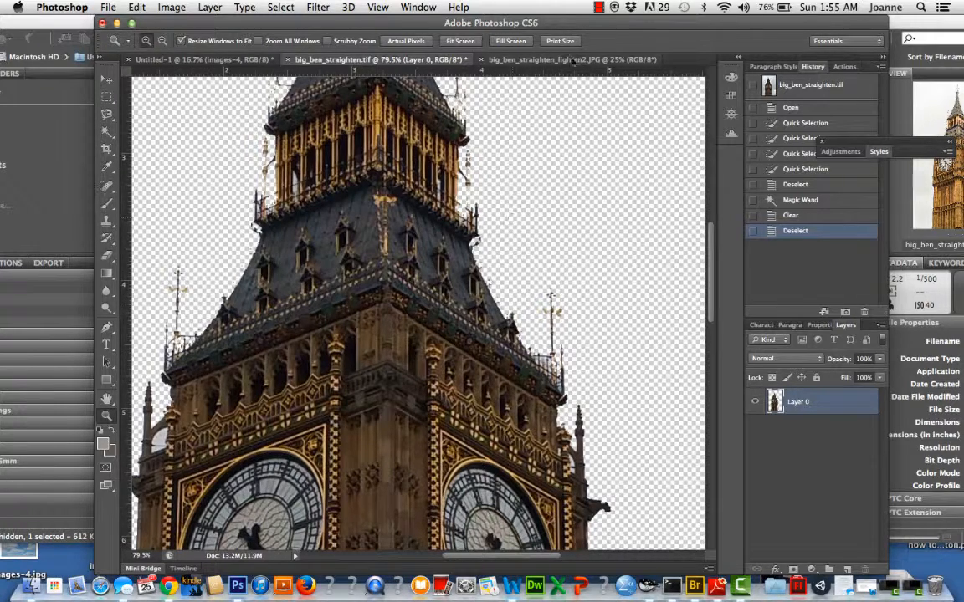
Try a Magic Wand selection of the transparent area around the tower, and delete its state from the history.
left_click(106, 132)
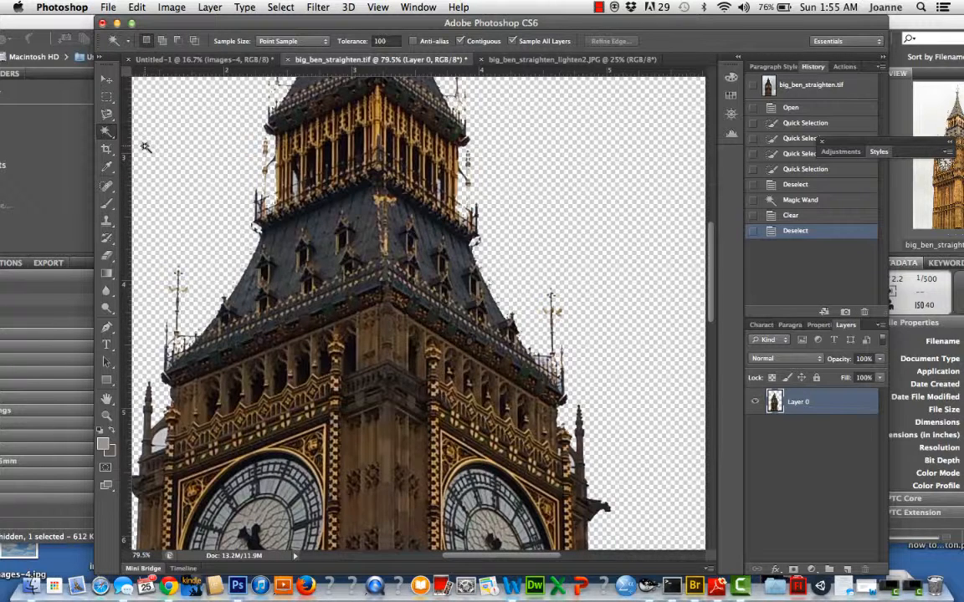
left_click(195, 98)
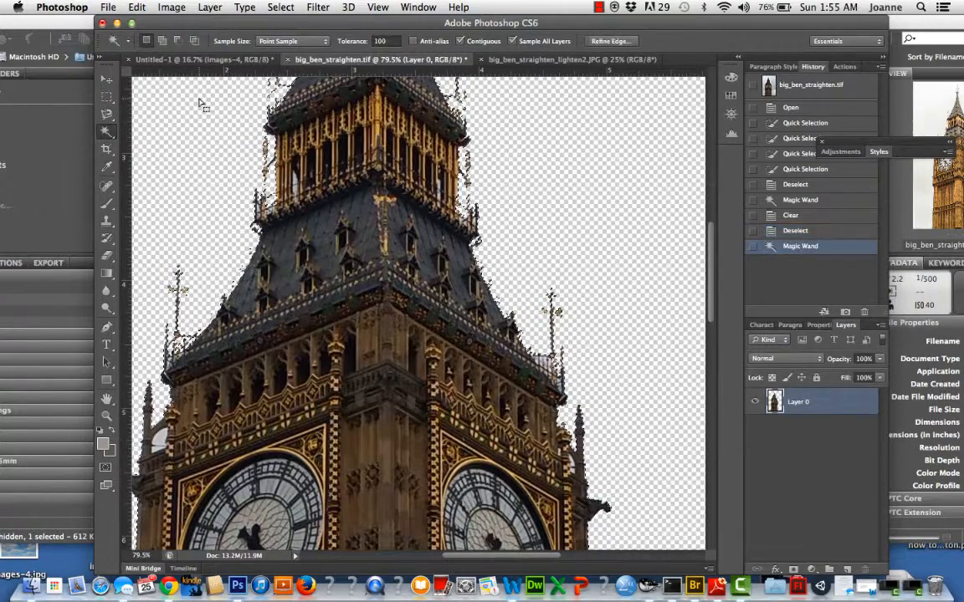
key("super+z")
key("super+z")
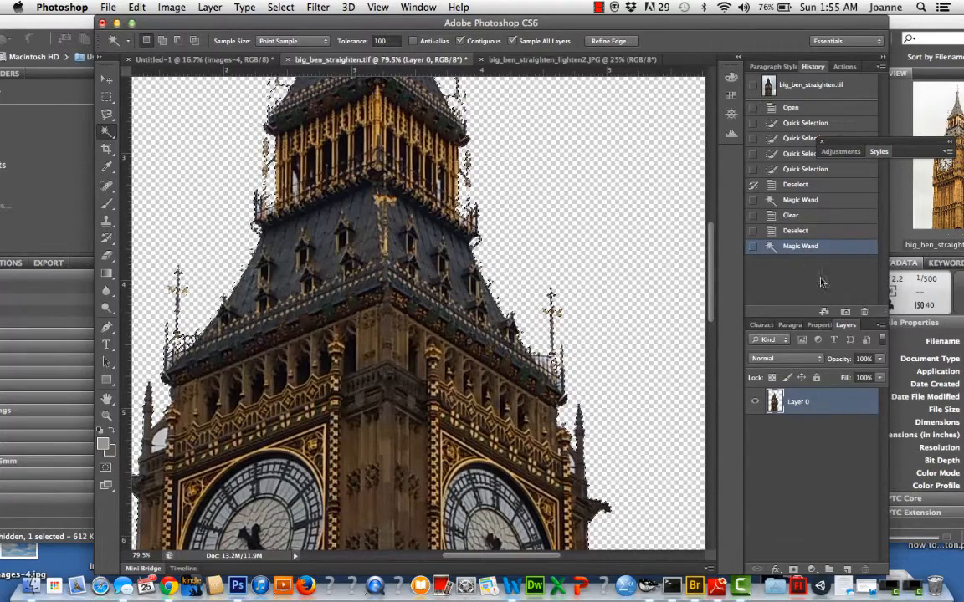
left_click(864, 311)
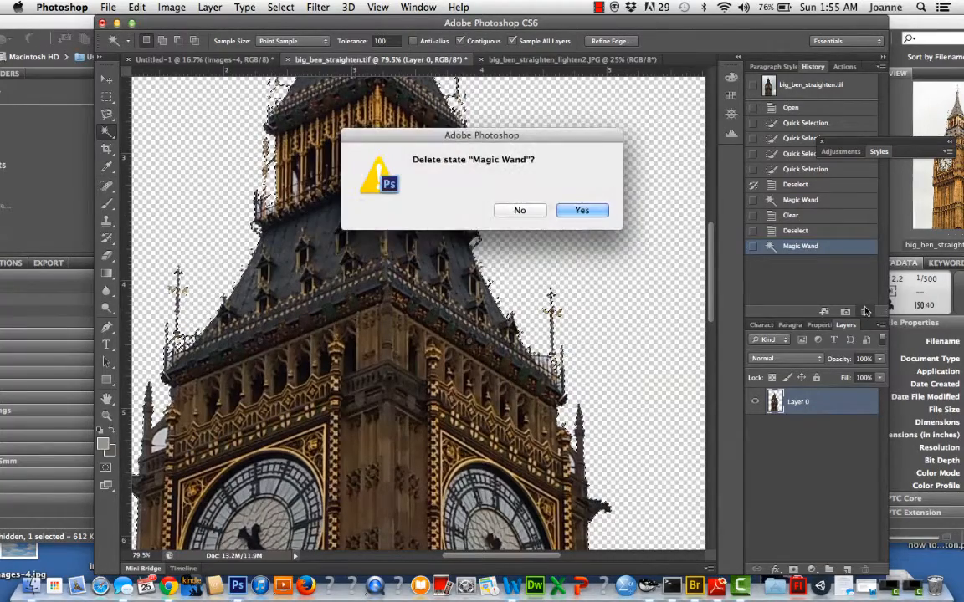
left_click(592, 209)
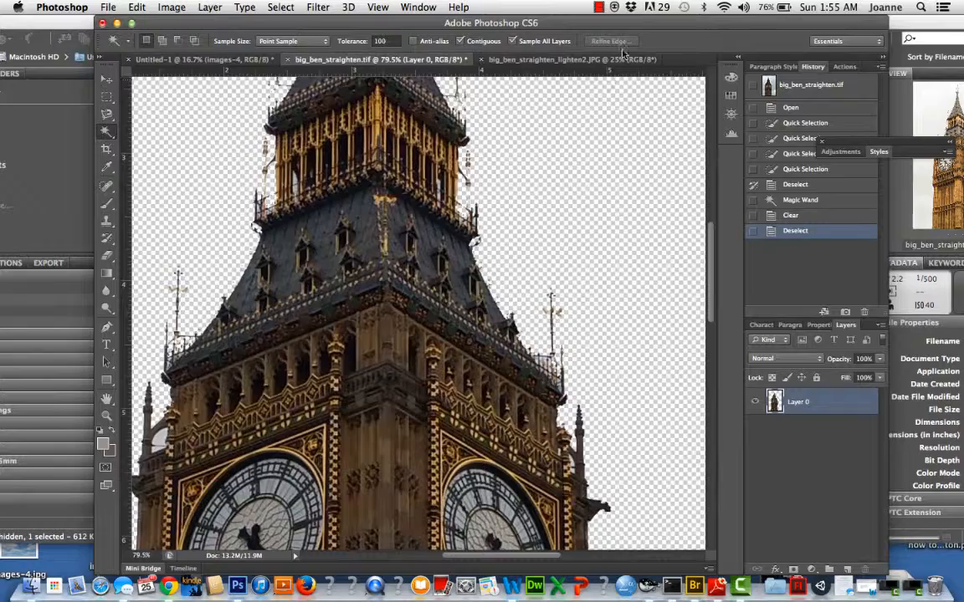
Delete the last Deselect state from the history, and clear the restored selection again.
left_click_drag(610, 33, 651, 33)
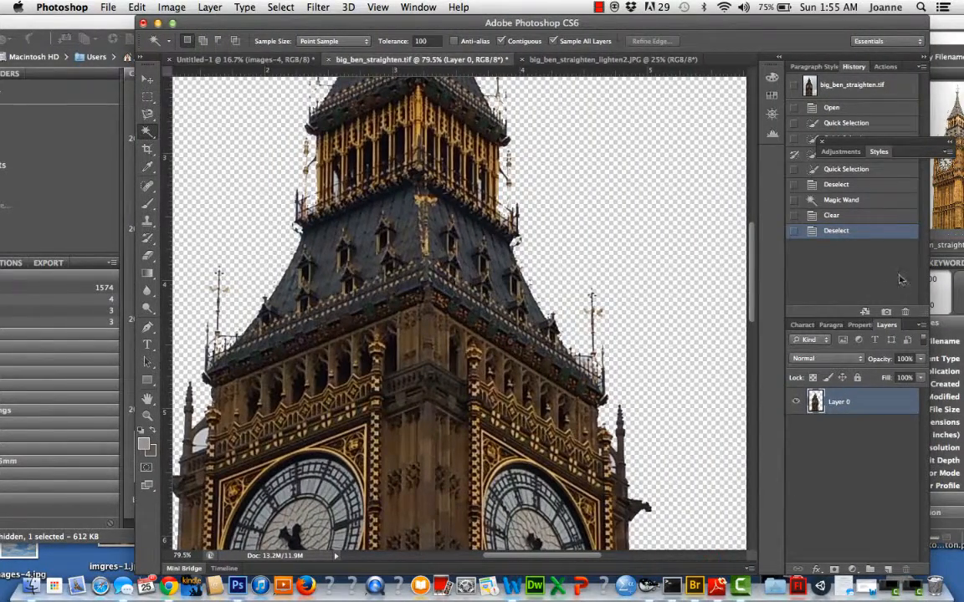
left_click(906, 312)
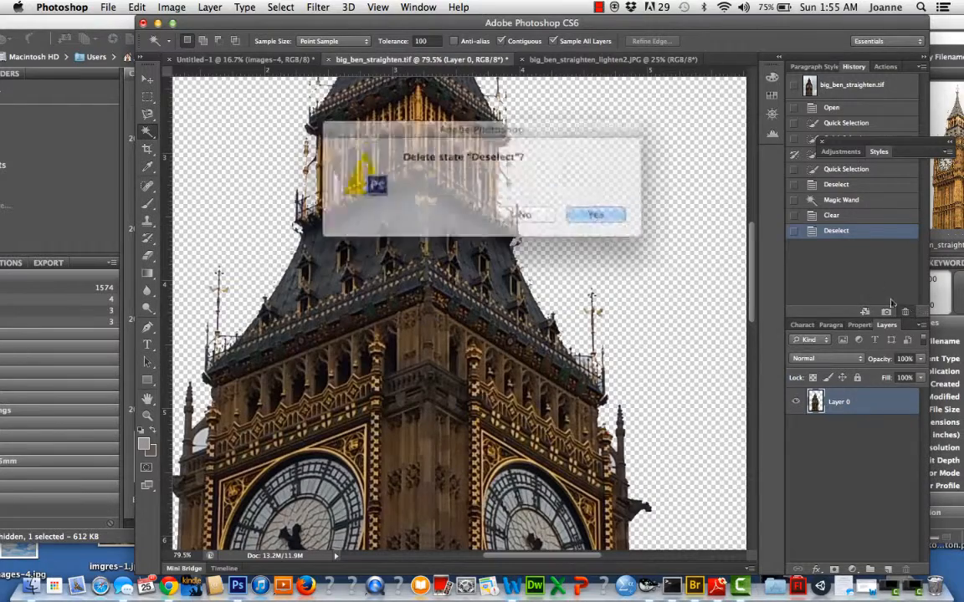
left_click(599, 213)
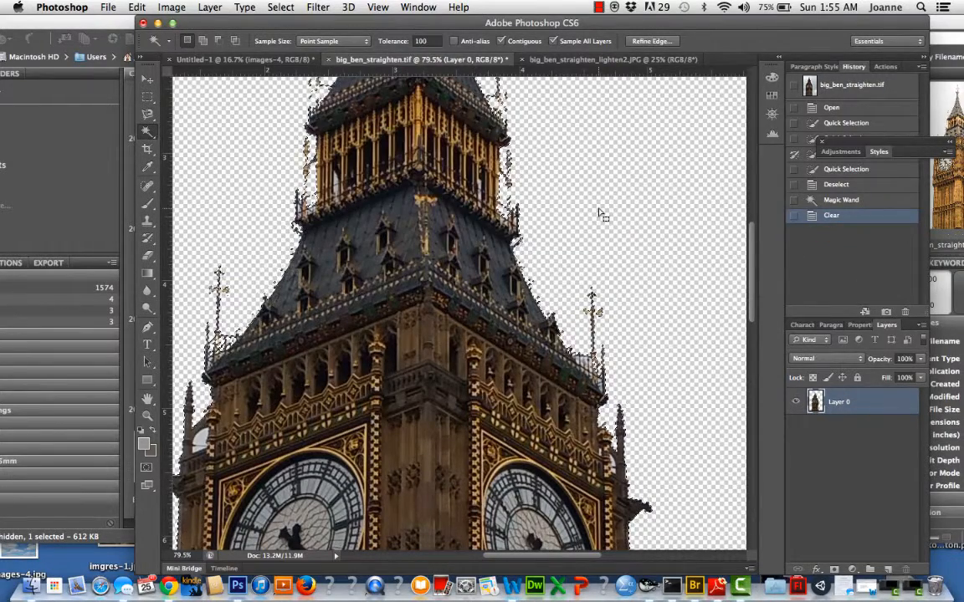
left_click(281, 7)
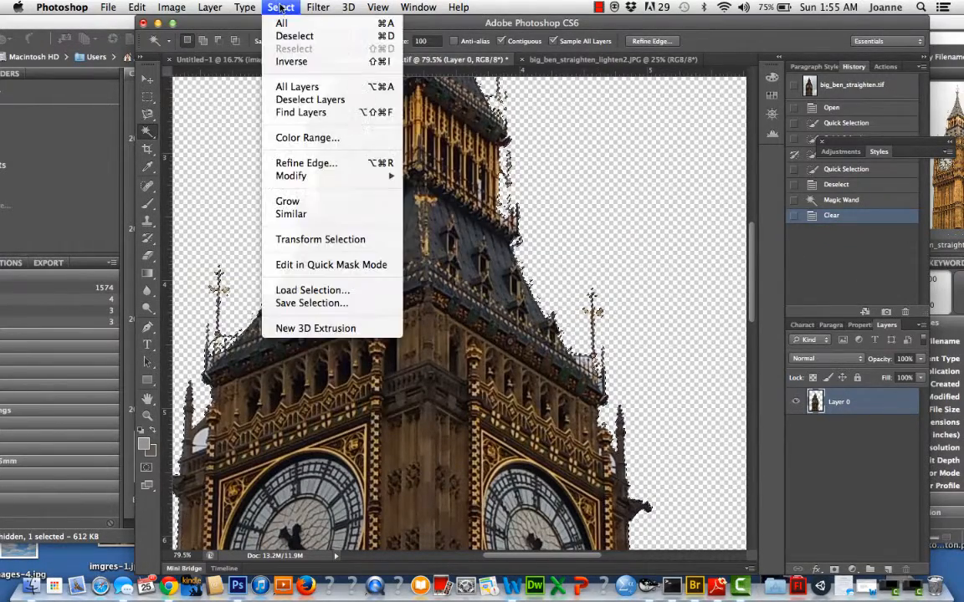
left_click(301, 37)
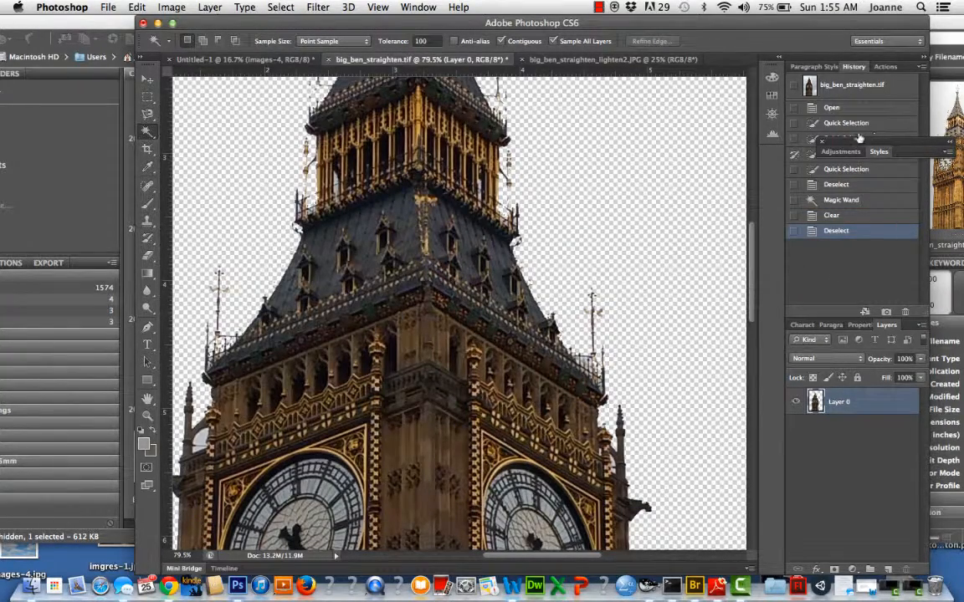
Uncover the history list, delete the last Deselect and Clear states to bring back the sky, and clear the selection.
left_click_drag(878, 152, 845, 227)
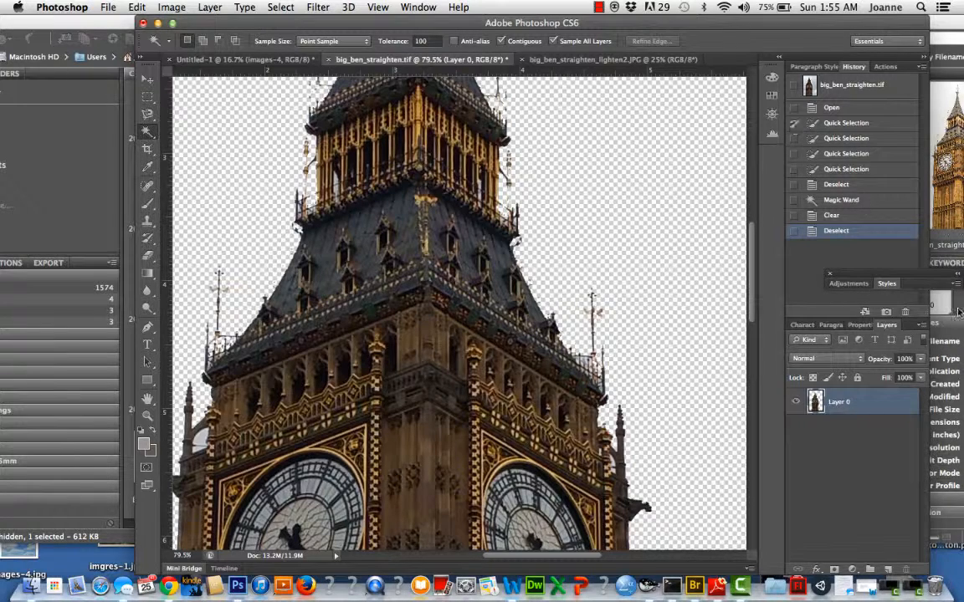
left_click(905, 310)
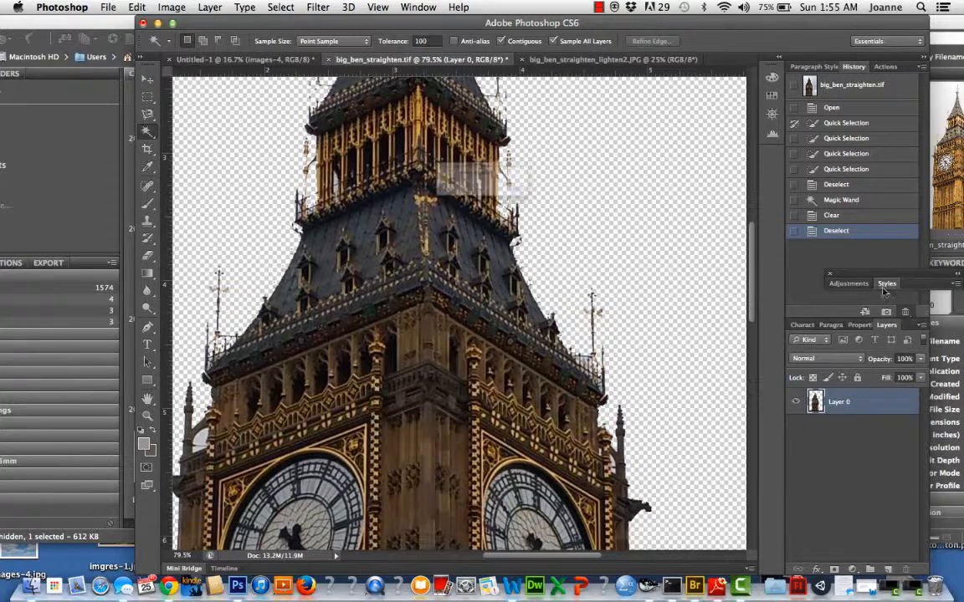
left_click(582, 211)
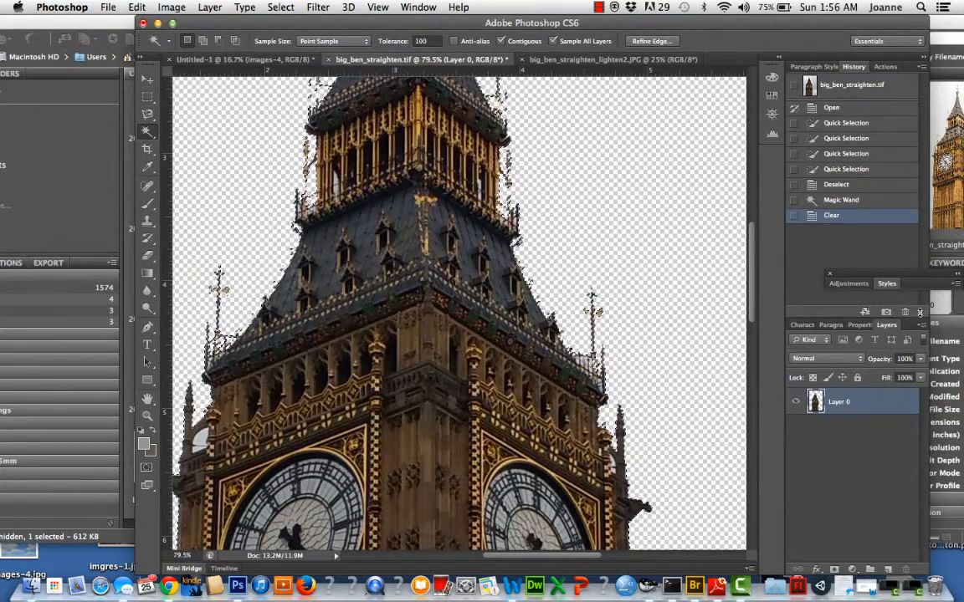
left_click(907, 313)
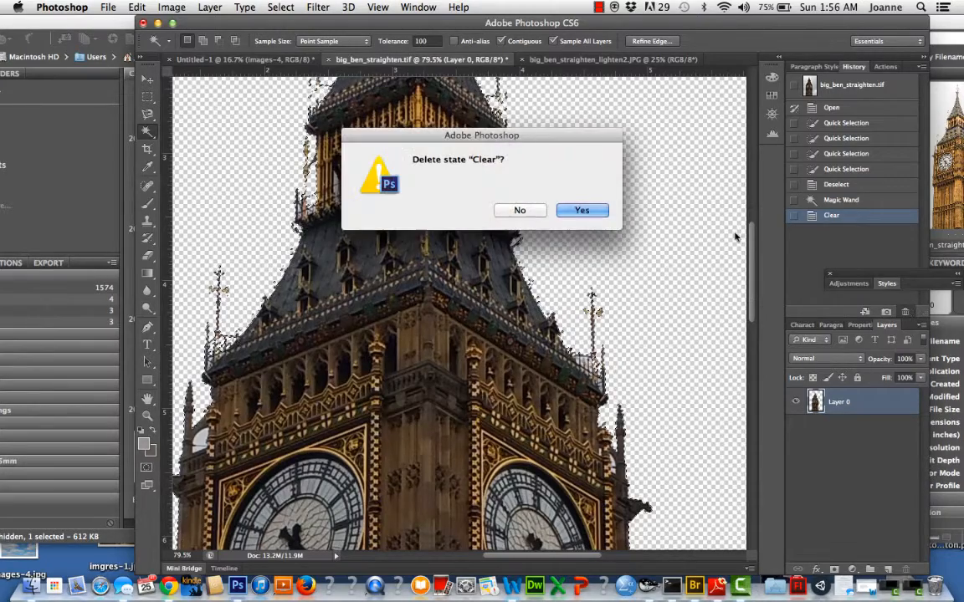
left_click(576, 209)
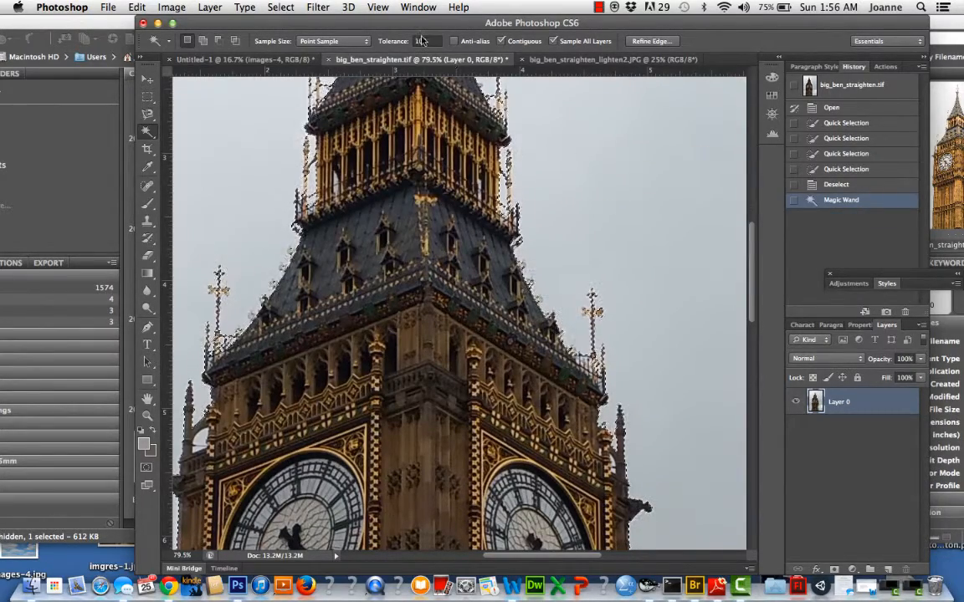
left_click(280, 9)
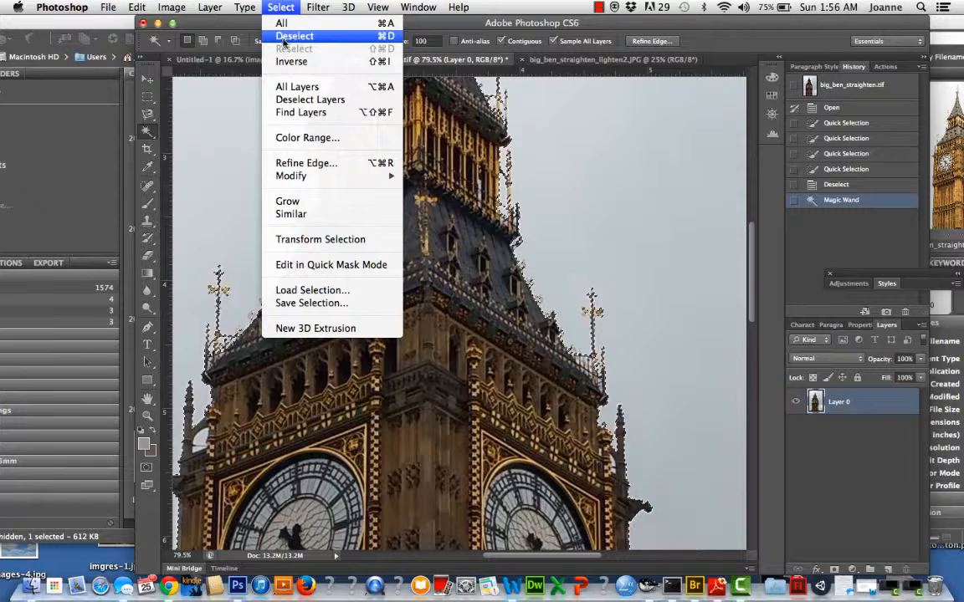
left_click(285, 36)
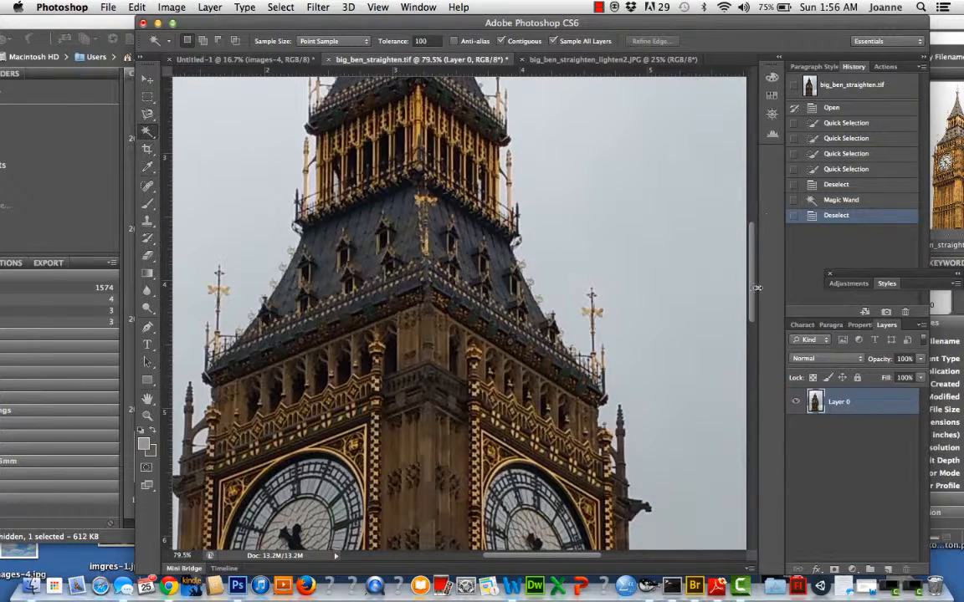
Select the sky around the whole tower with the Magic Wand at tolerance 100 and delete it from Layer 0.
left_click_drag(756, 288, 753, 325)
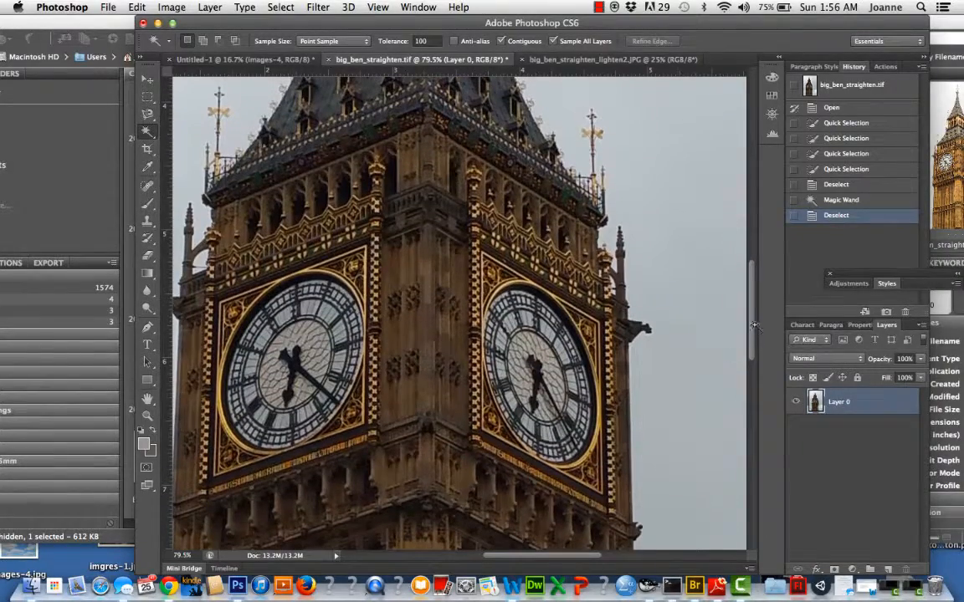
mouse_move(554, 561)
left_mouse_down()
mouse_move(533, 562)
mouse_move(546, 561)
left_mouse_up()
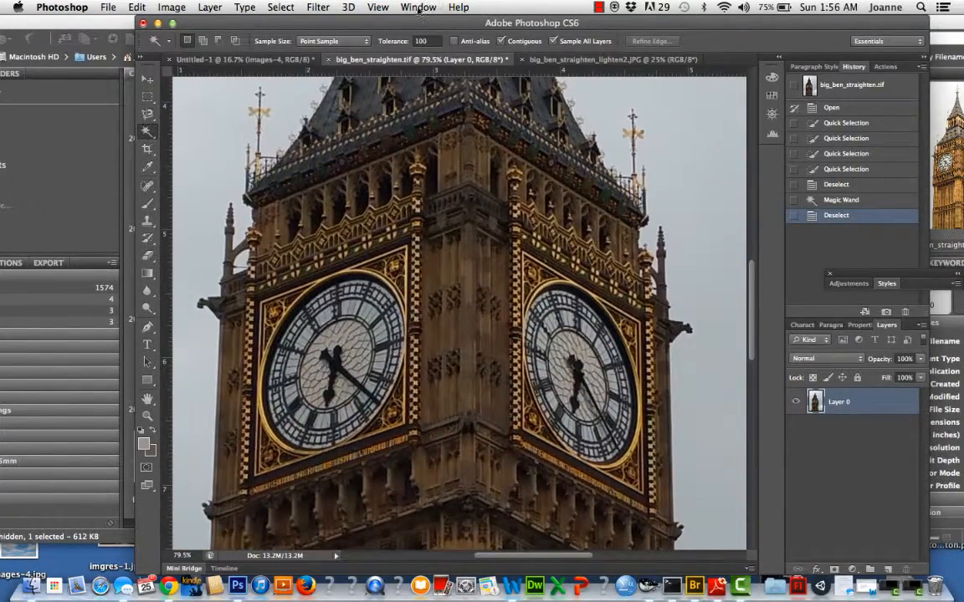
left_click(378, 7)
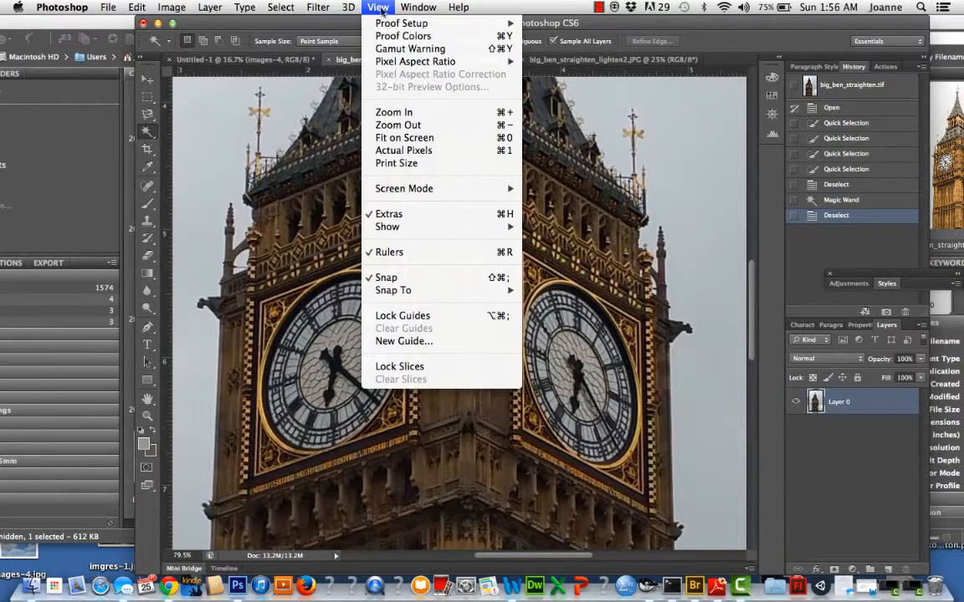
left_click(404, 138)
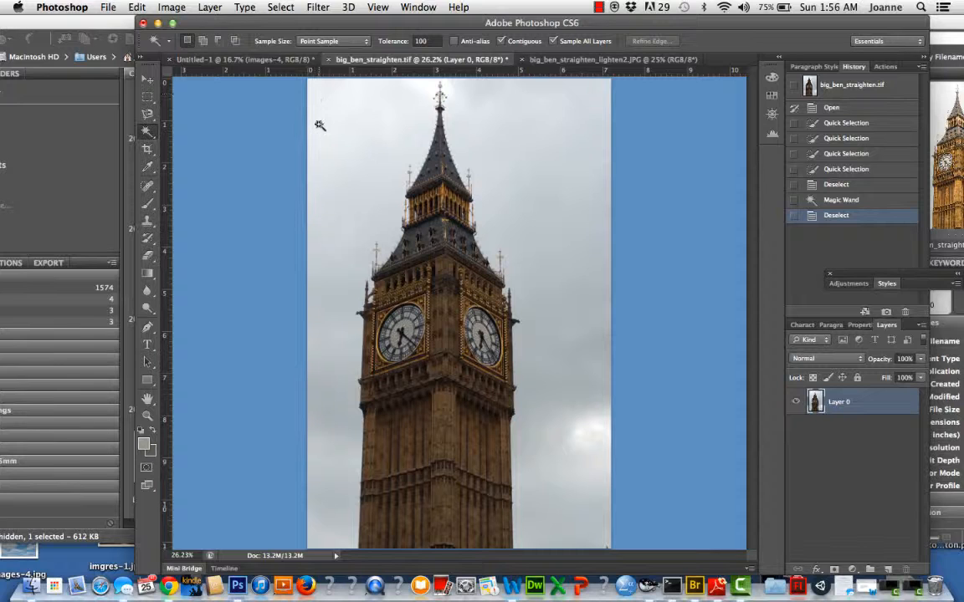
left_click(314, 124)
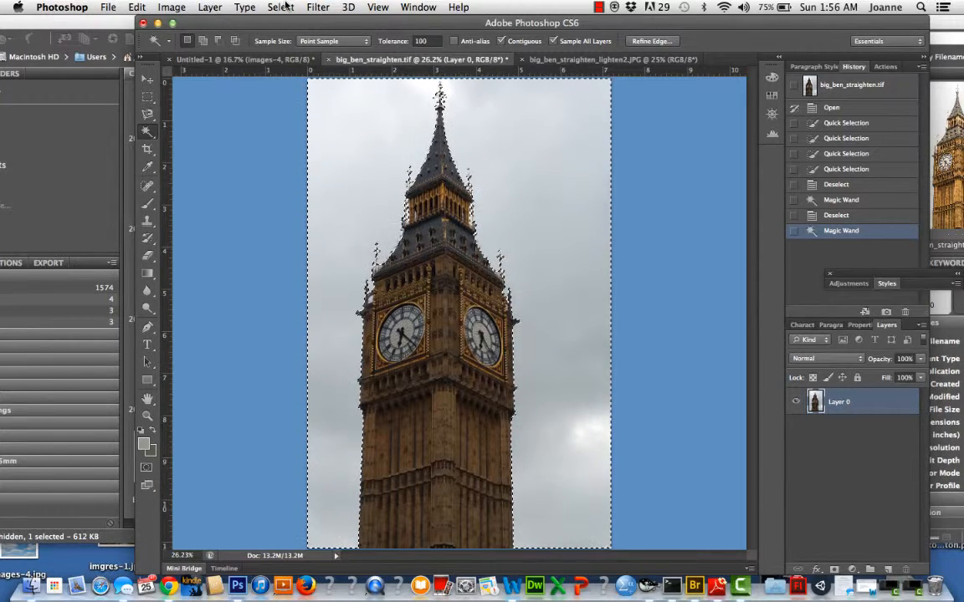
key("Delete")
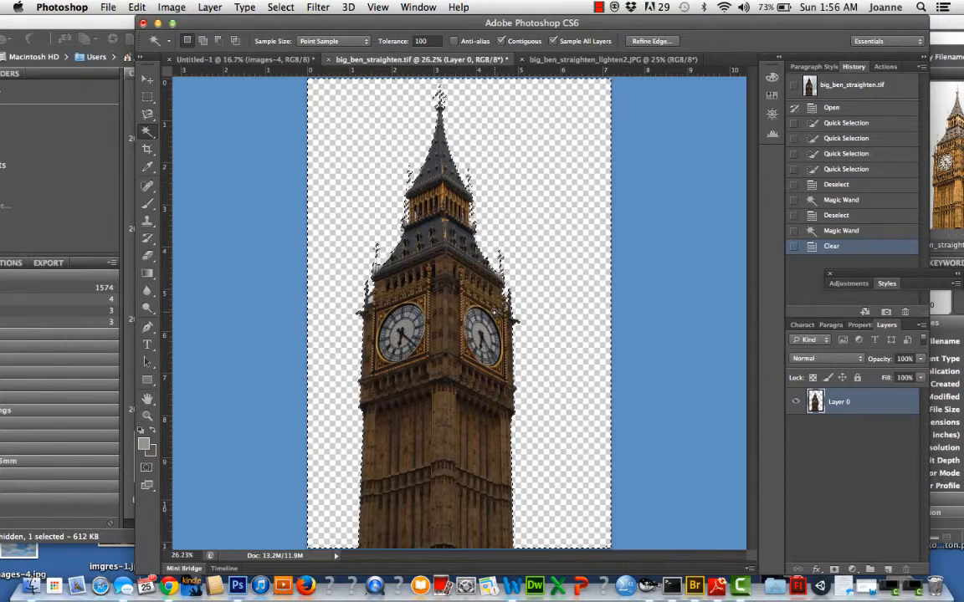
Examine the cut-out edges of the belfry, roof and corner pinnacles up close and at reduced size.
left_click(146, 417)
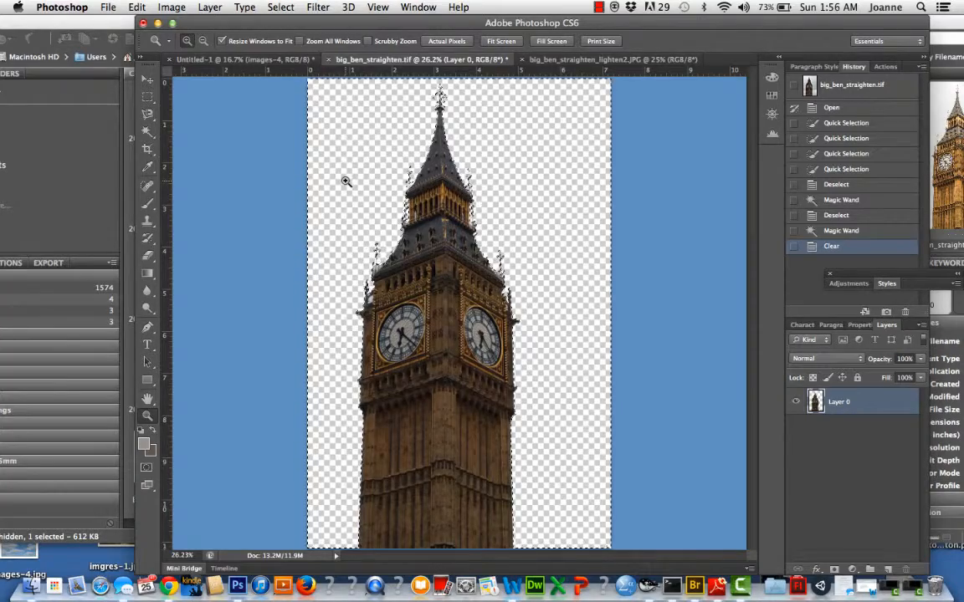
left_click_drag(565, 316, 566, 318)
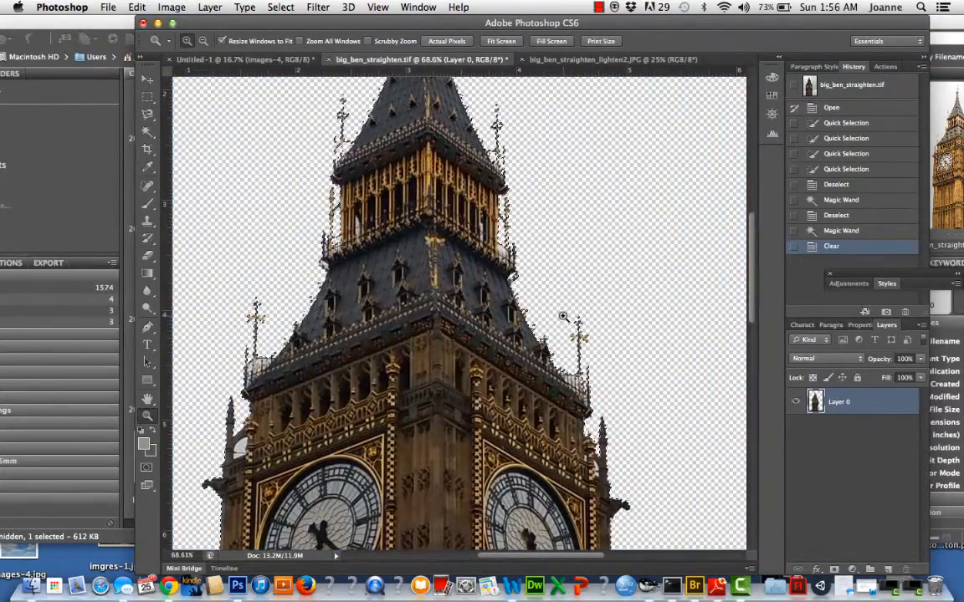
left_click(583, 339)
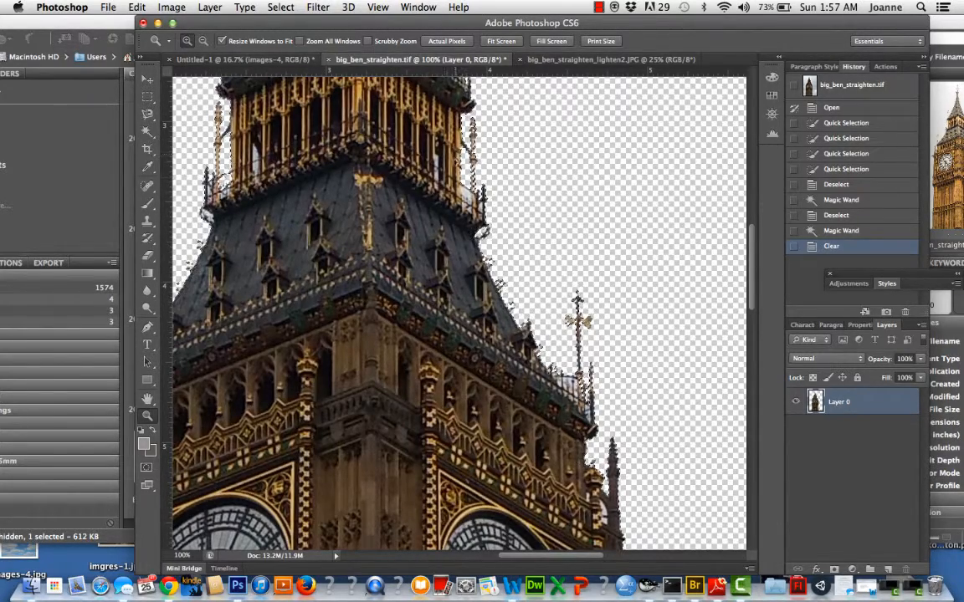
left_click(540, 213, "alt")
left_click(548, 230, "alt")
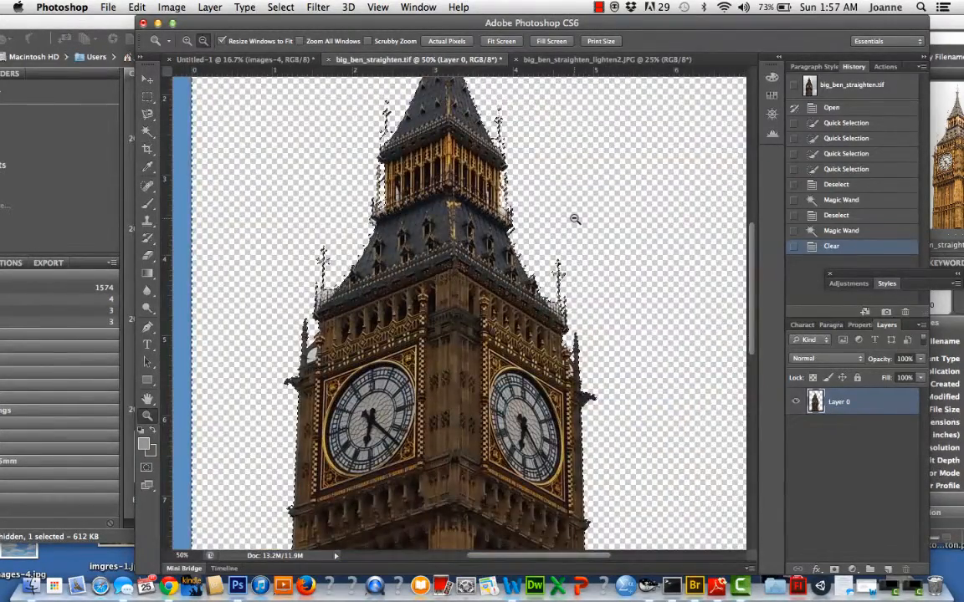
left_click(573, 215, "alt")
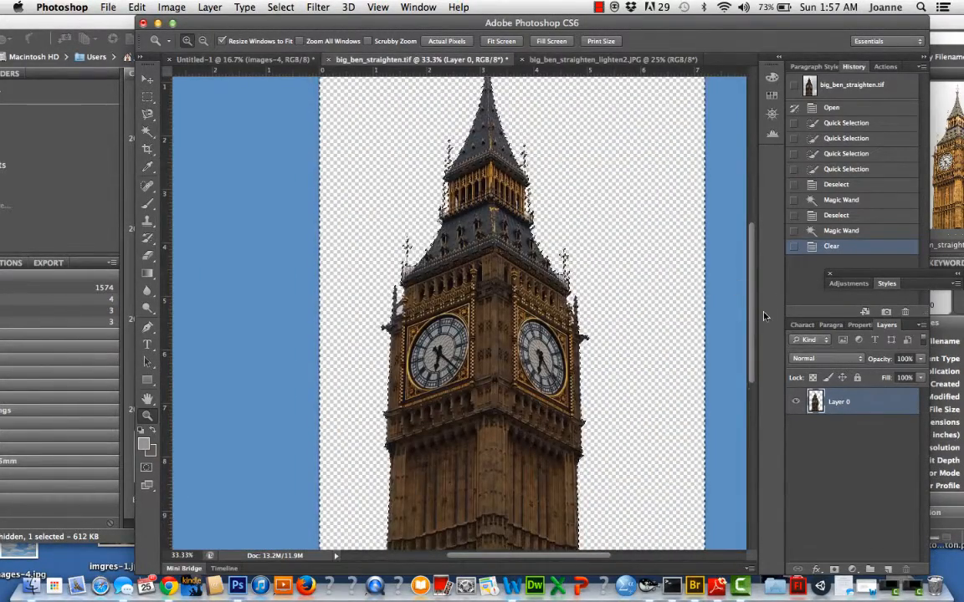
scroll(756, 335, "up", 4)
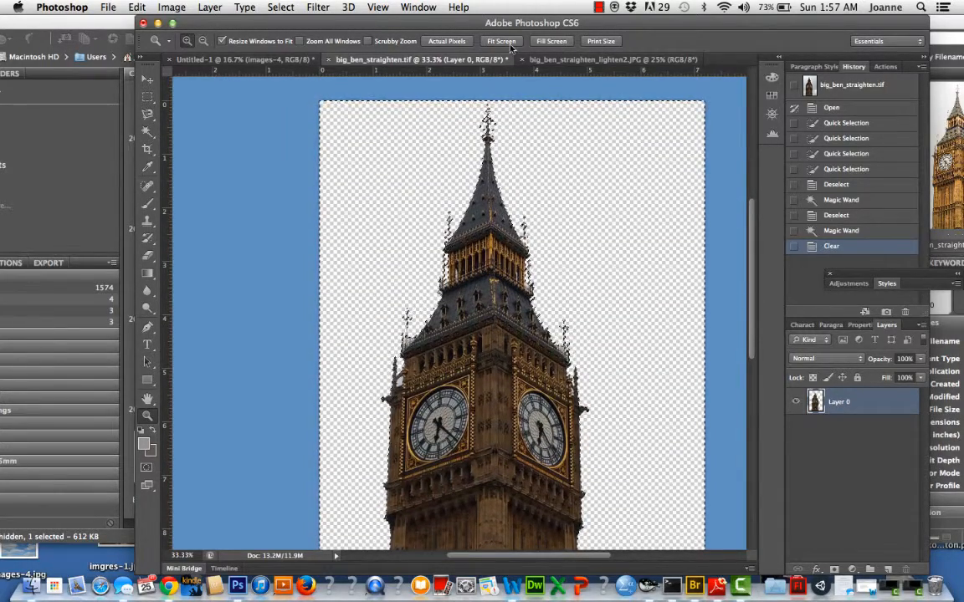
Apply Refine Edge to the active selection with a 3.1 px radius, touching up the tower and outputting to Selection.
left_click(147, 131)
left_click(650, 41)
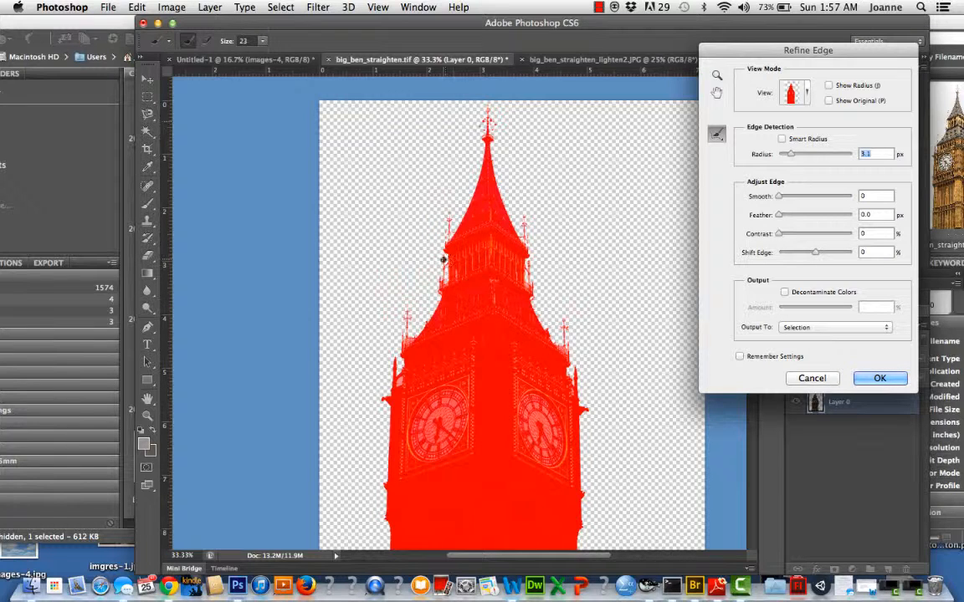
left_click(456, 299)
left_click(882, 378)
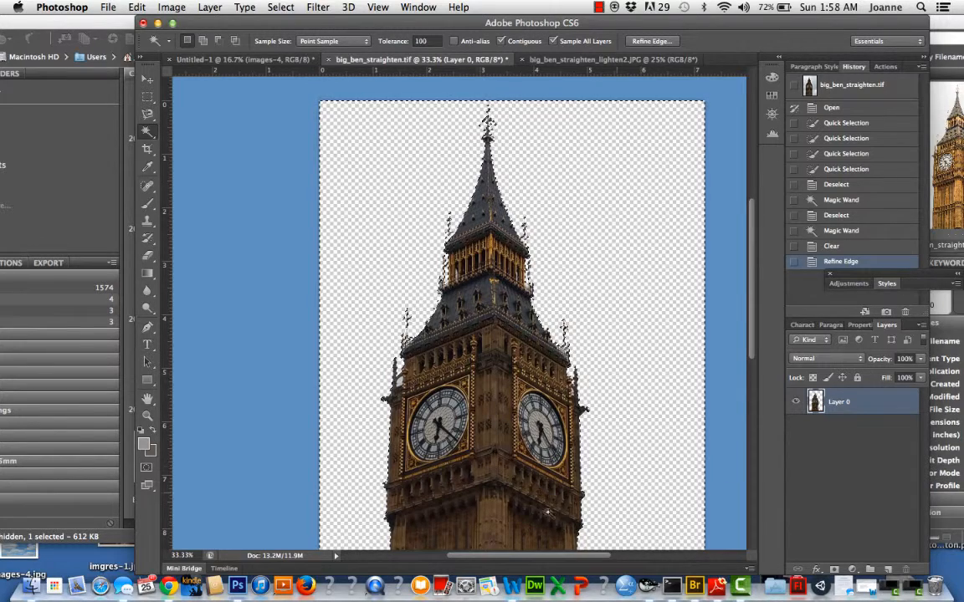
Clear the current selection and switch to the Quick Selection tool.
left_click(280, 8)
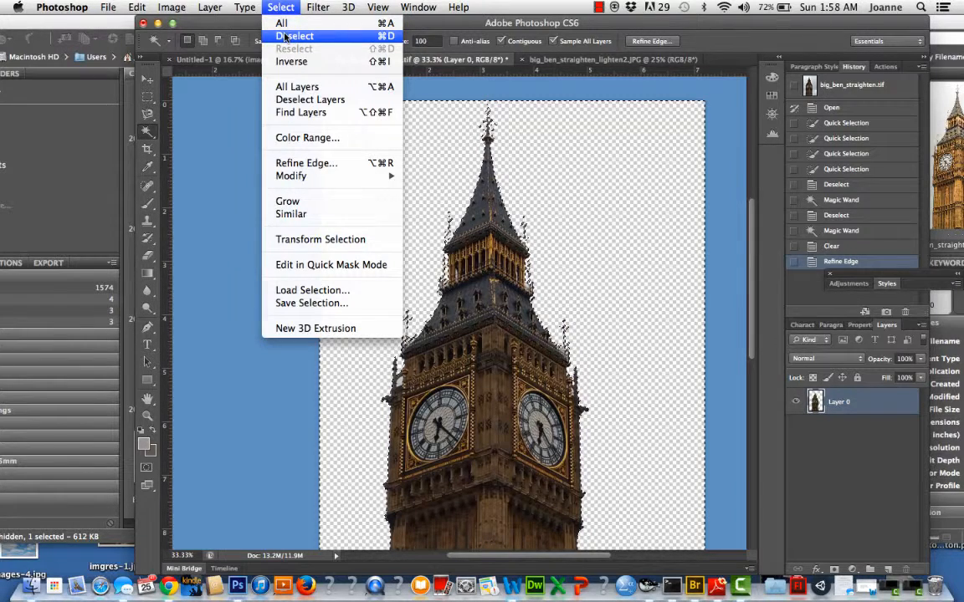
left_click(285, 36)
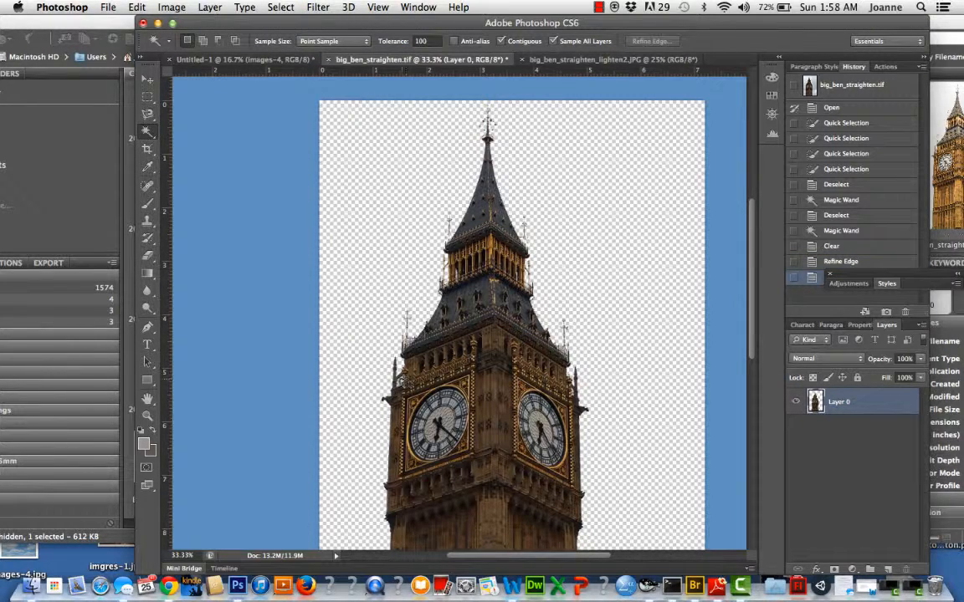
right_click(152, 135)
left_click(210, 128)
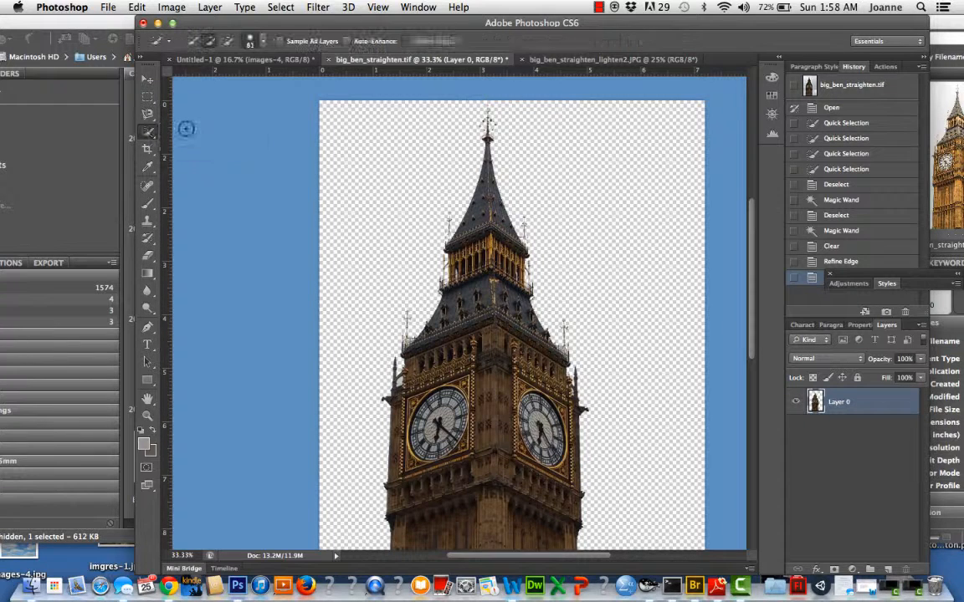
Select the leftover sky inside the small arch beside the tower's left pinnacle, using a 19 px Quick Selection brush.
left_click(148, 417)
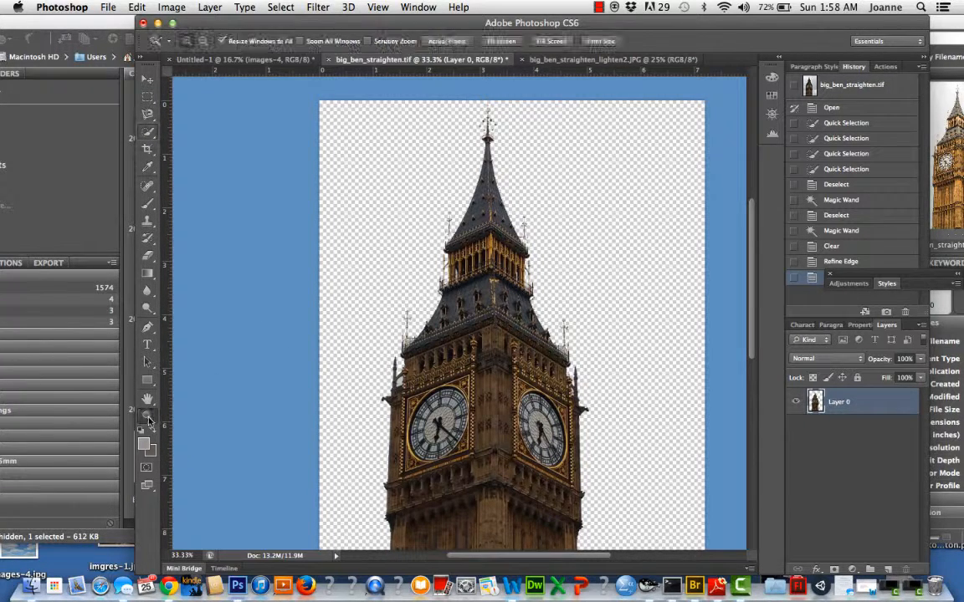
left_click_drag(355, 351, 477, 439)
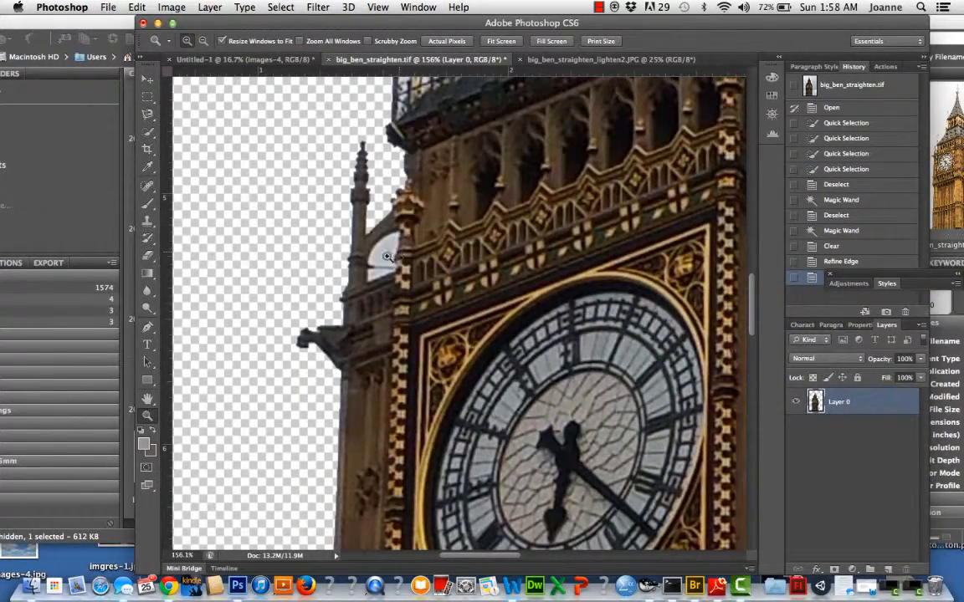
left_click(147, 134)
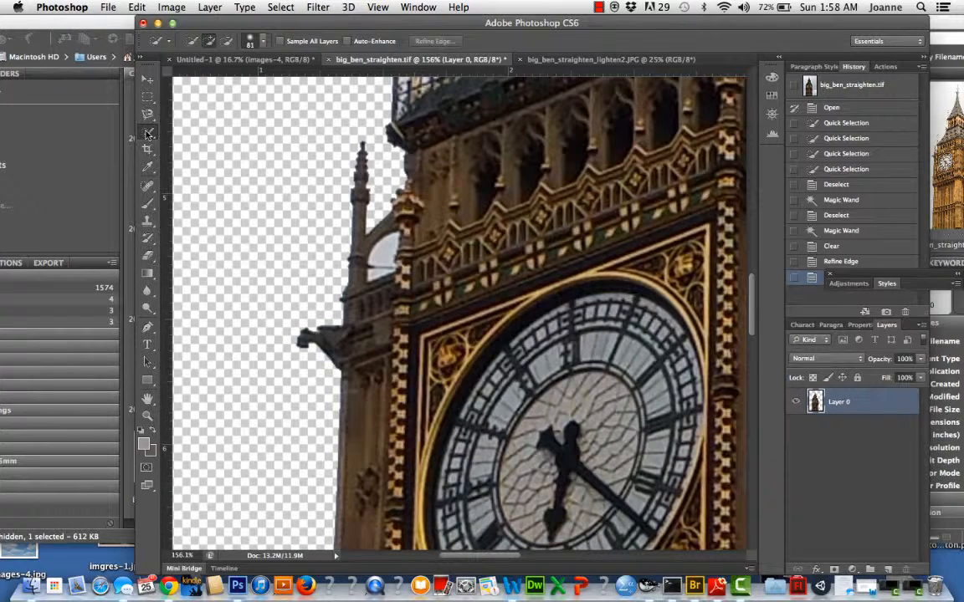
left_click(263, 40)
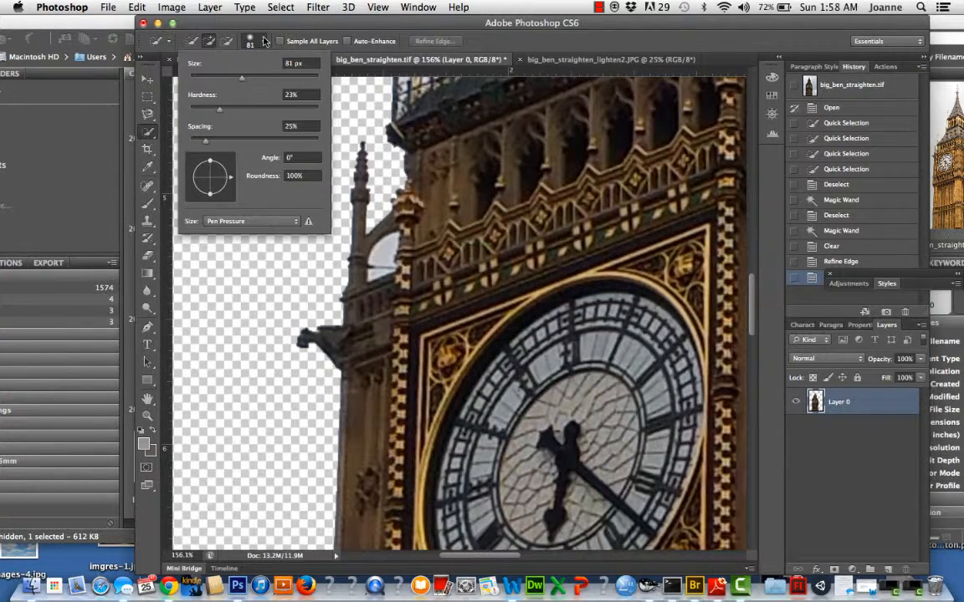
left_click_drag(242, 78, 202, 78)
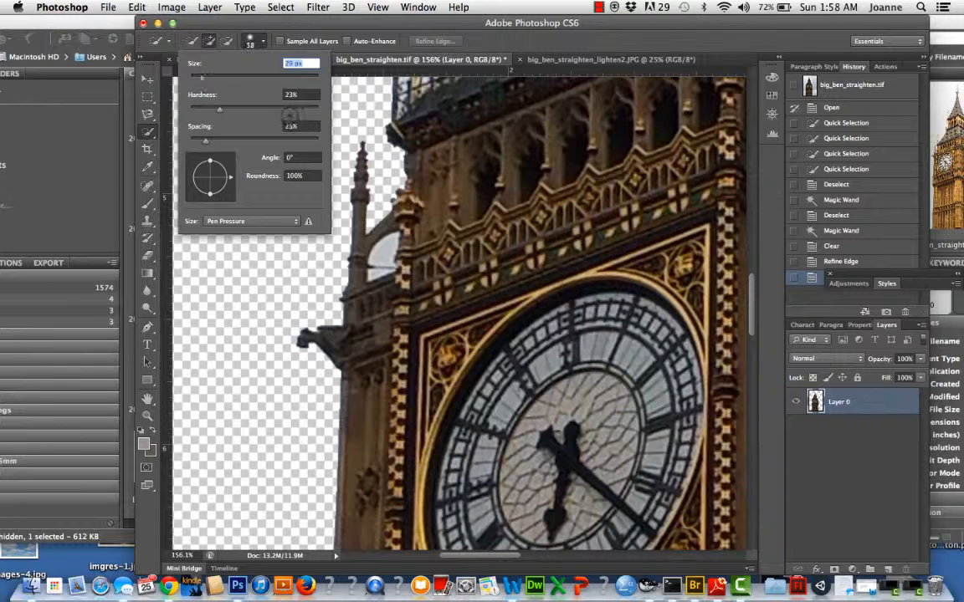
key("bracketleft")
left_click(385, 255)
left_click(385, 256)
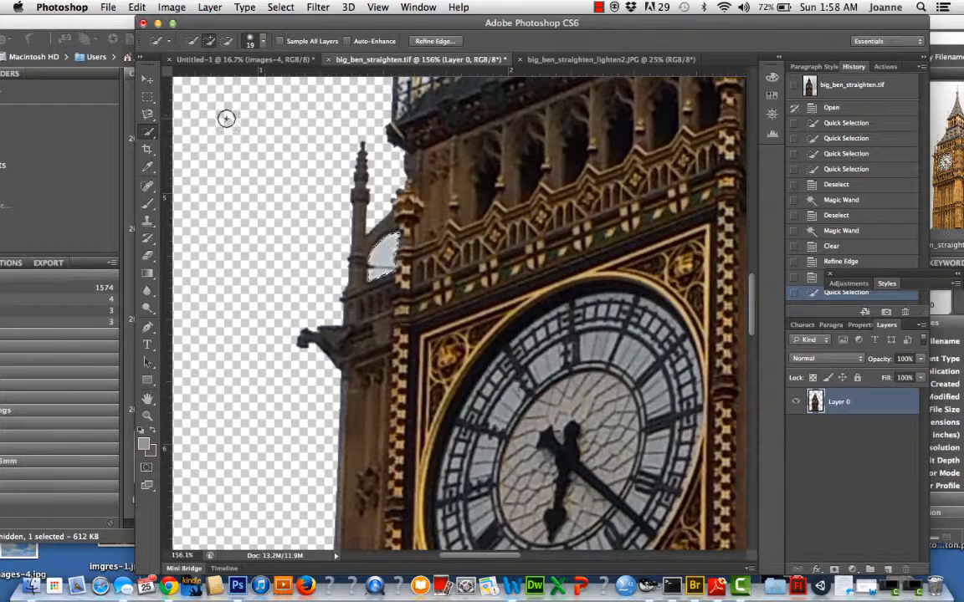
Trim the arch selection's left edge by subtracting with a 9 px brush, and delete the selected sky from Layer 0.
left_click(239, 42)
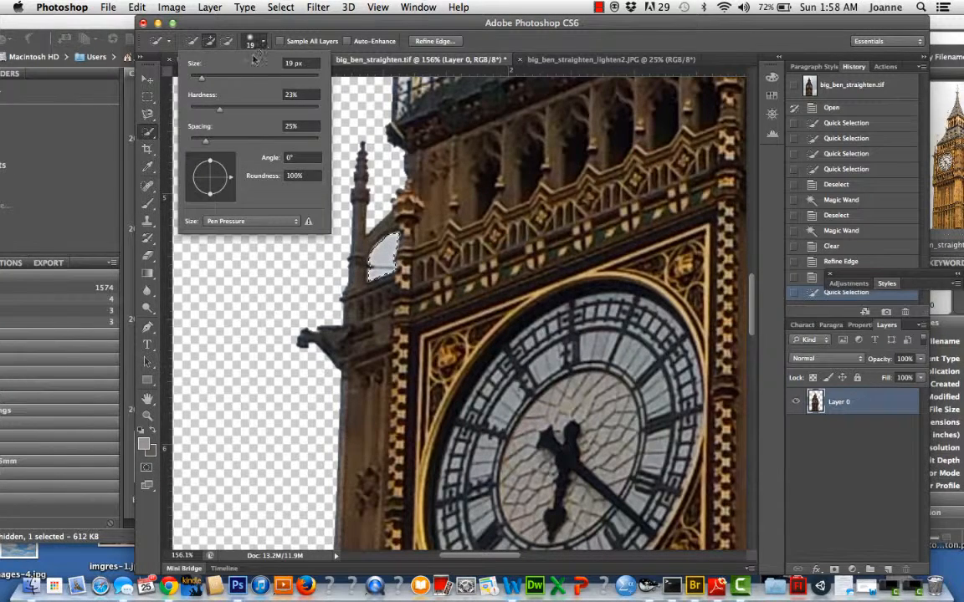
left_click_drag(204, 81, 196, 79)
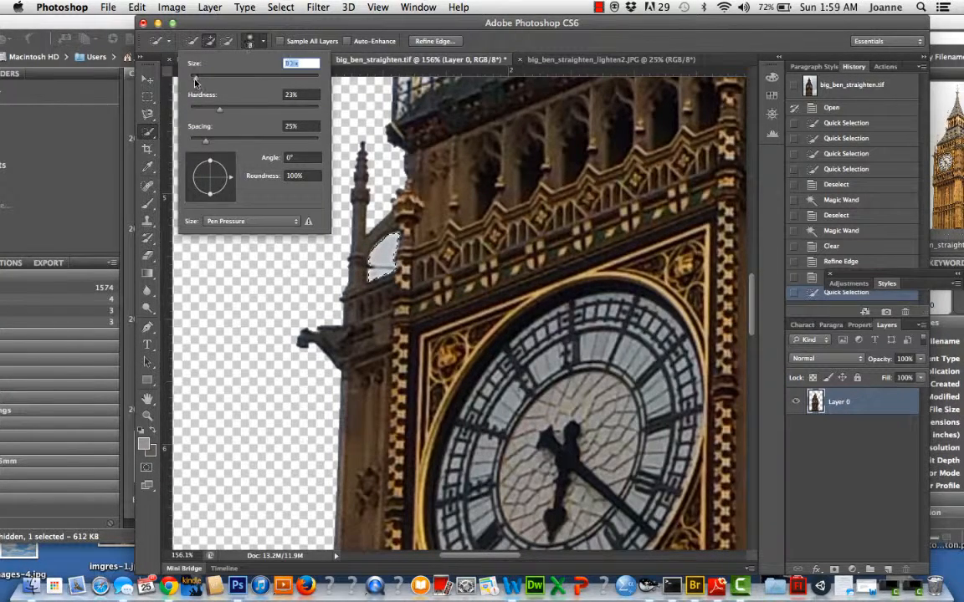
left_click(226, 42)
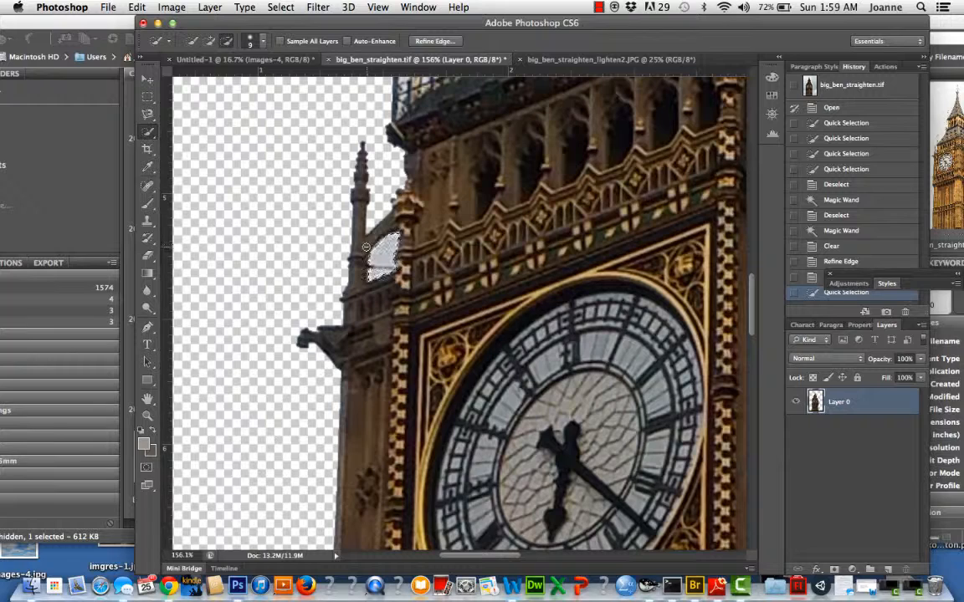
left_click(365, 245)
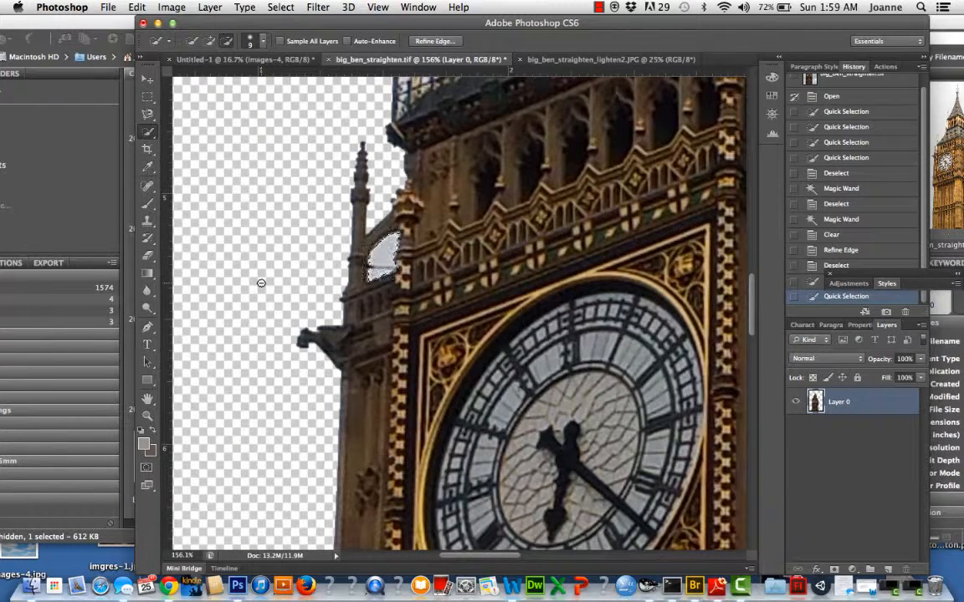
key("Delete")
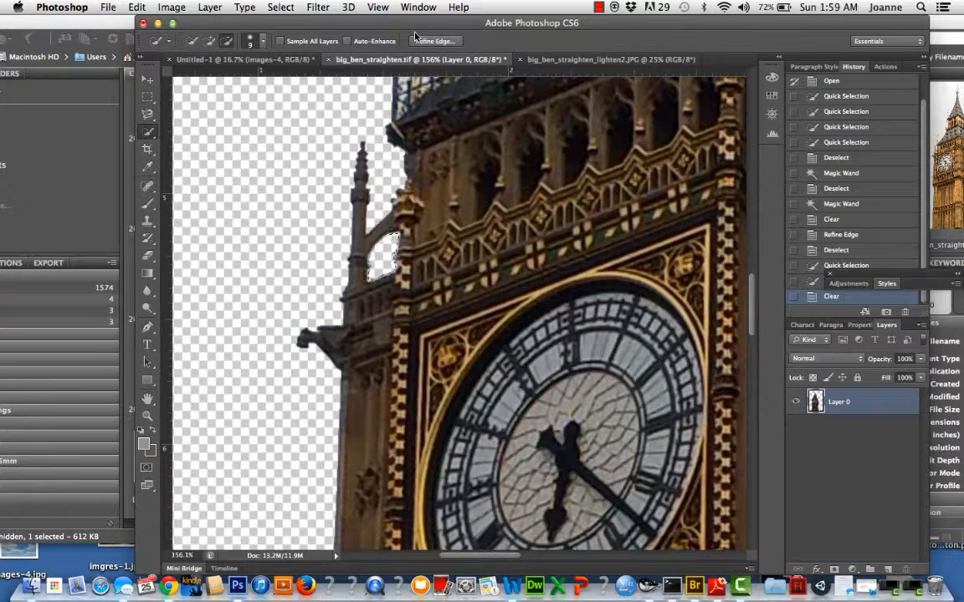
Add a new empty layer and move it below the tower layer.
left_click(379, 8)
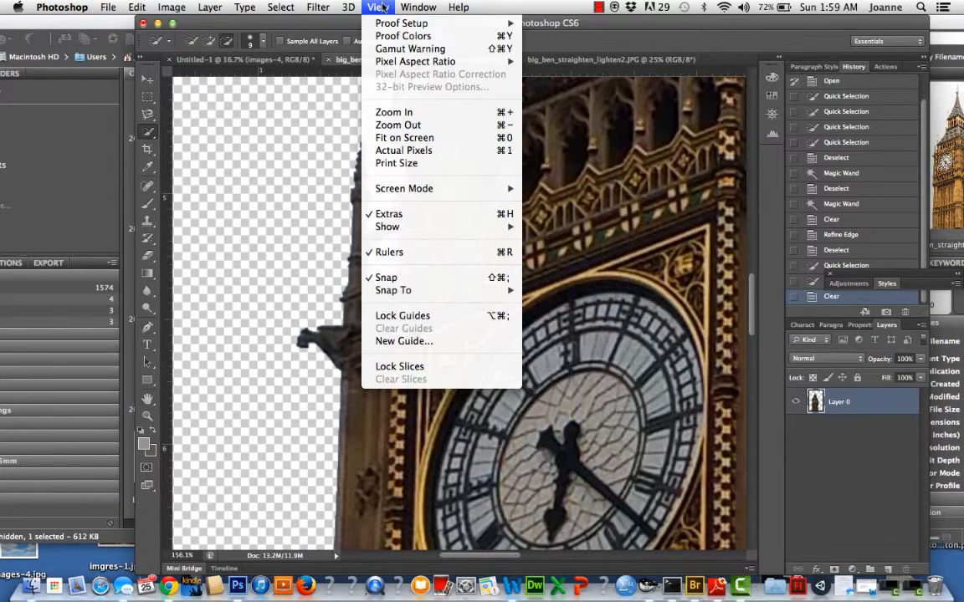
left_click(414, 143)
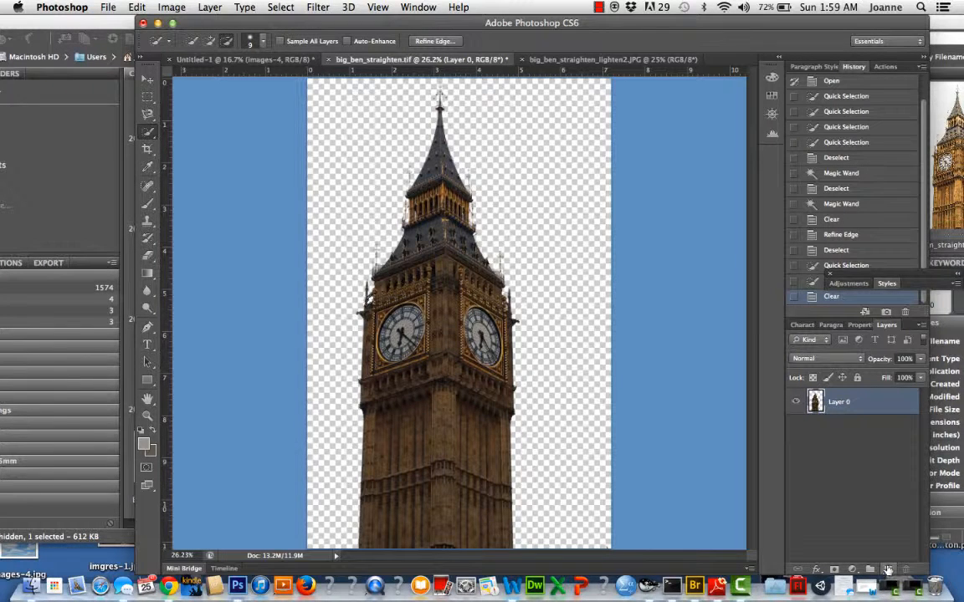
left_click(888, 570)
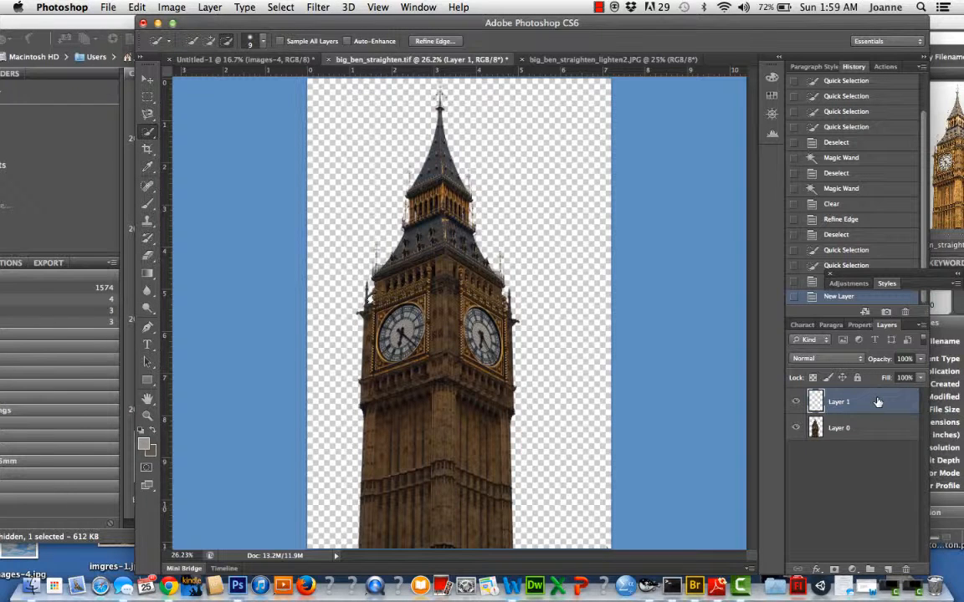
left_click_drag(877, 402, 872, 460)
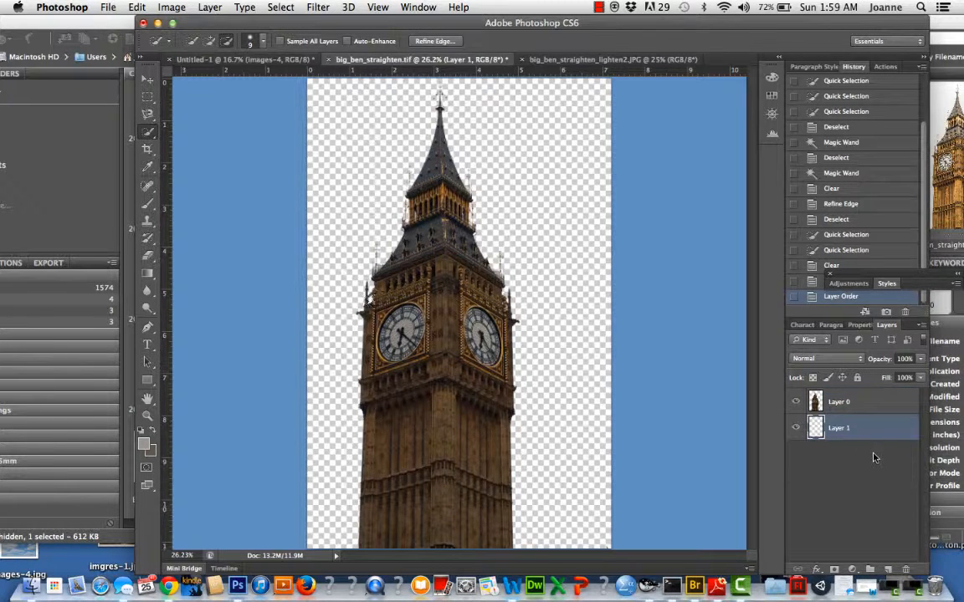
Copy the images-4 sky from Untitled-1 into big_ben_straighten.tif behind the tower and shift it up to cover the canvas top.
left_click(267, 62)
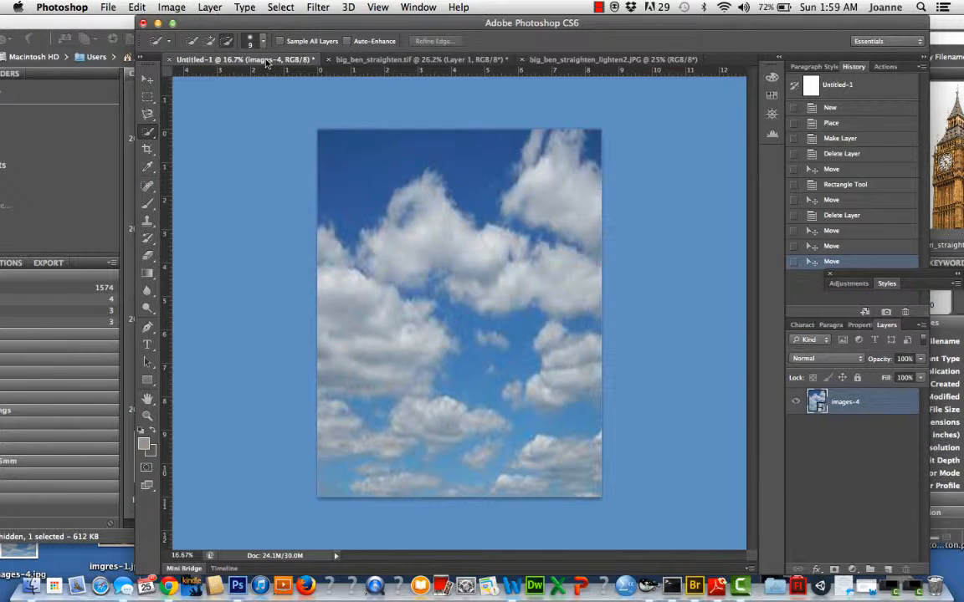
left_click(146, 81)
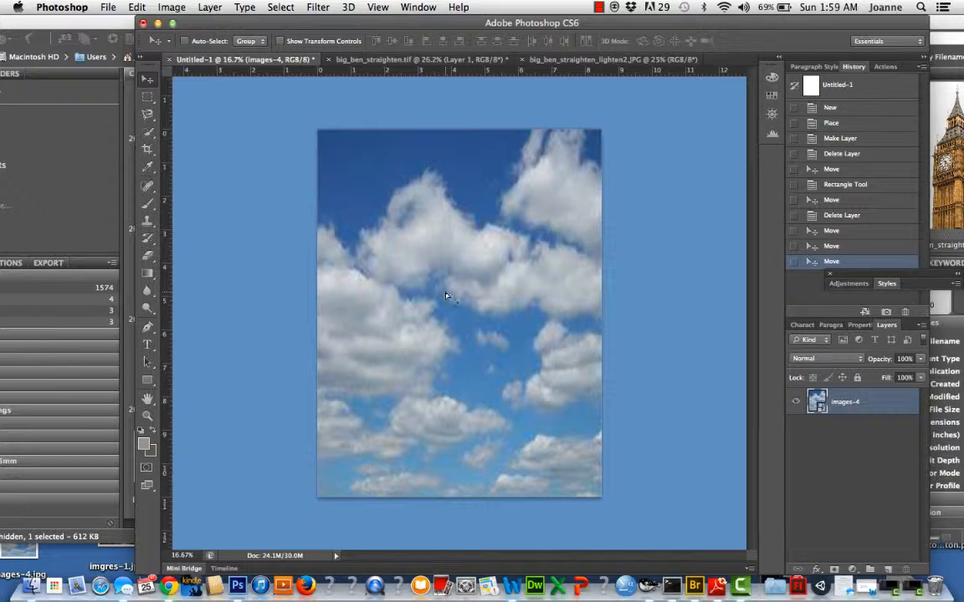
left_click_drag(446, 295, 454, 351)
left_click(616, 321)
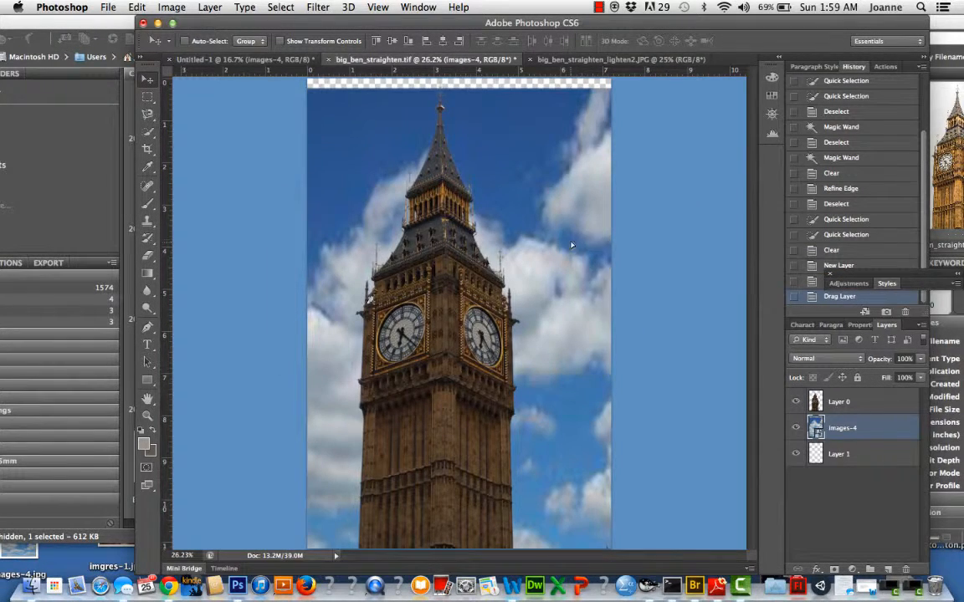
mouse_move(572, 244)
left_mouse_down()
mouse_move(569, 215)
mouse_move(569, 224)
left_mouse_up()
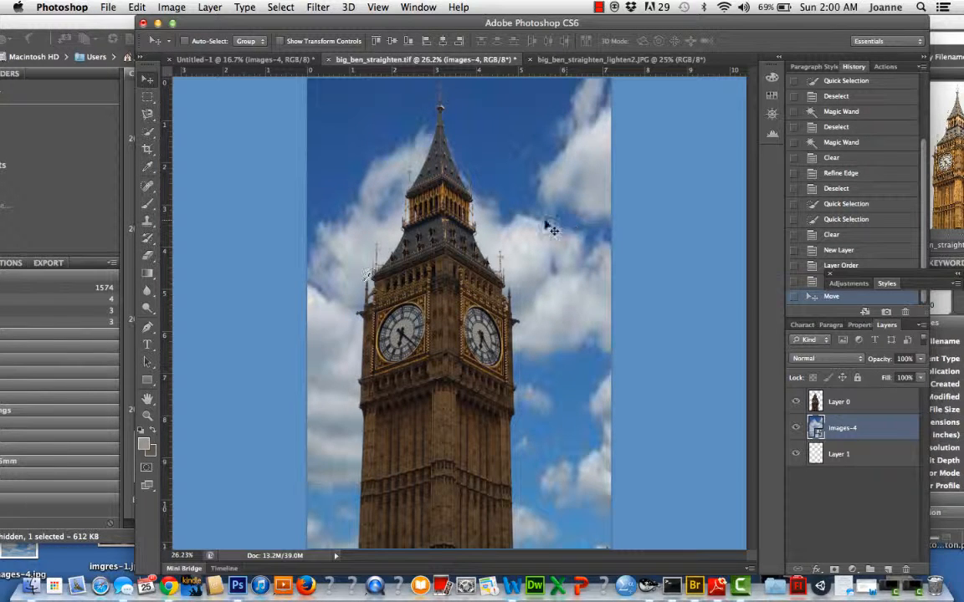
left_click_drag(527, 132, 525, 127)
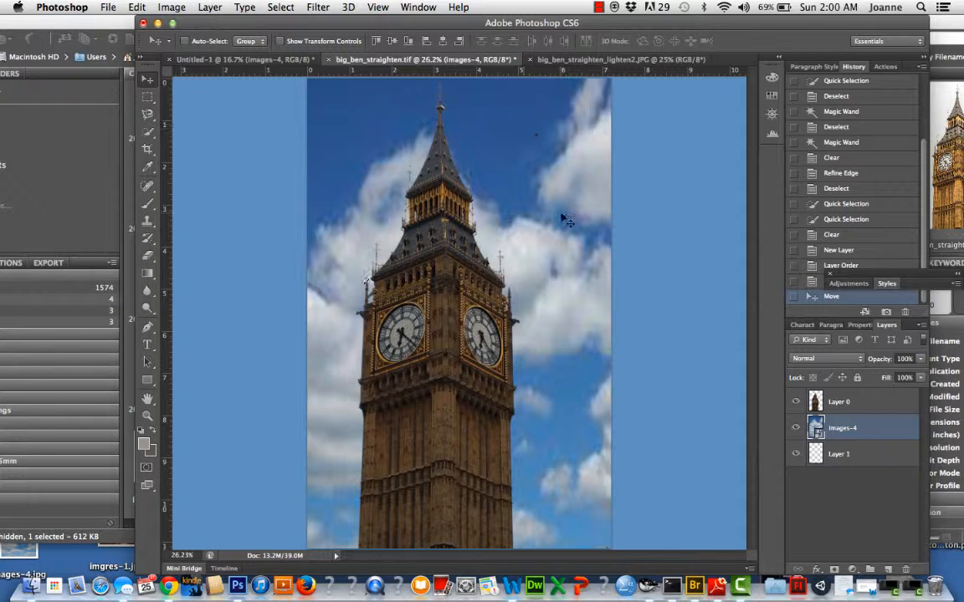
Delete the empty layer and the images-4 sky layer from the tower document.
left_click_drag(874, 453, 907, 570)
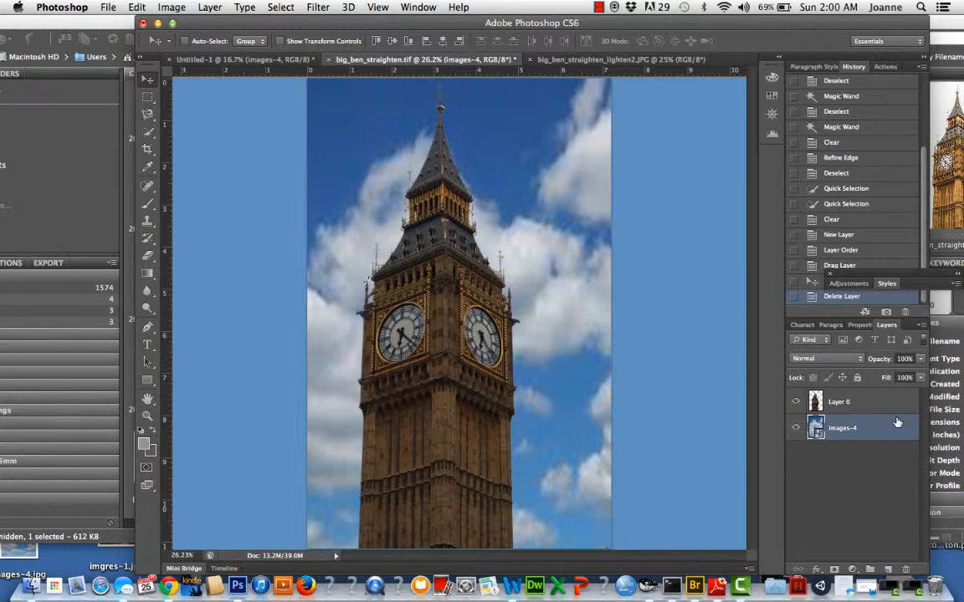
left_click_drag(819, 431, 906, 572)
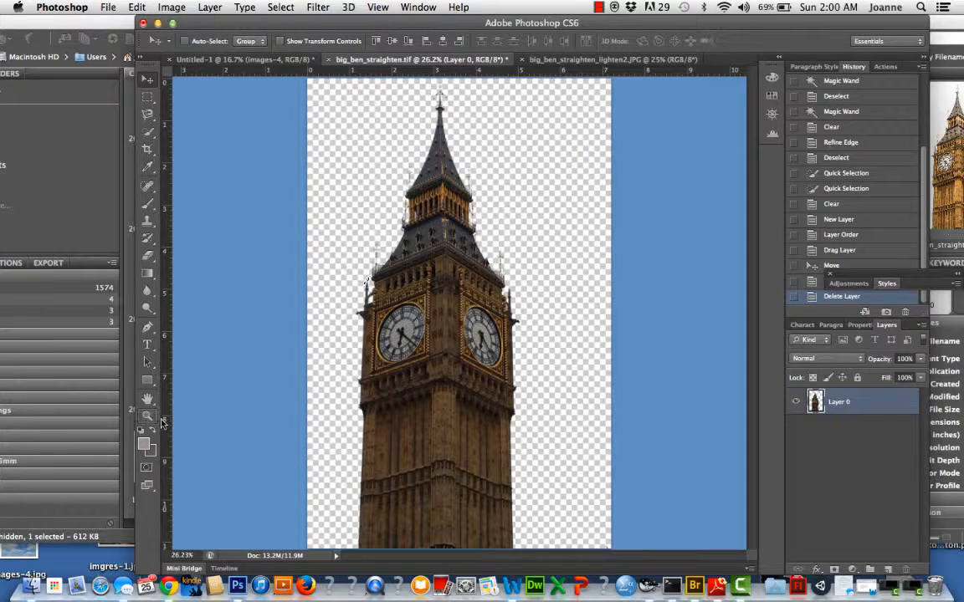
Switch to the Rectangle tool, add a new empty layer and place the tower layer above it.
left_click(151, 386)
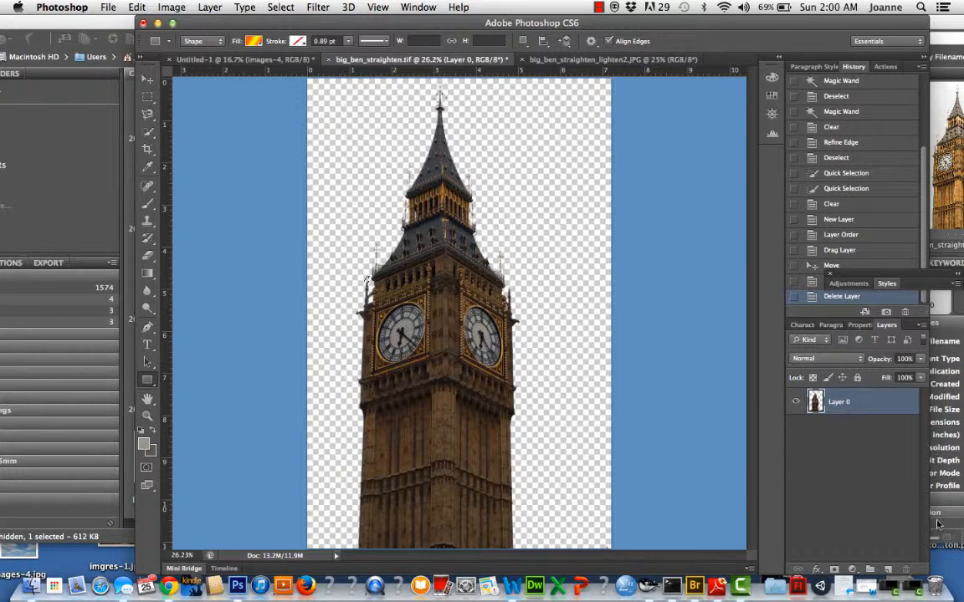
key("alt+shift+super+n")
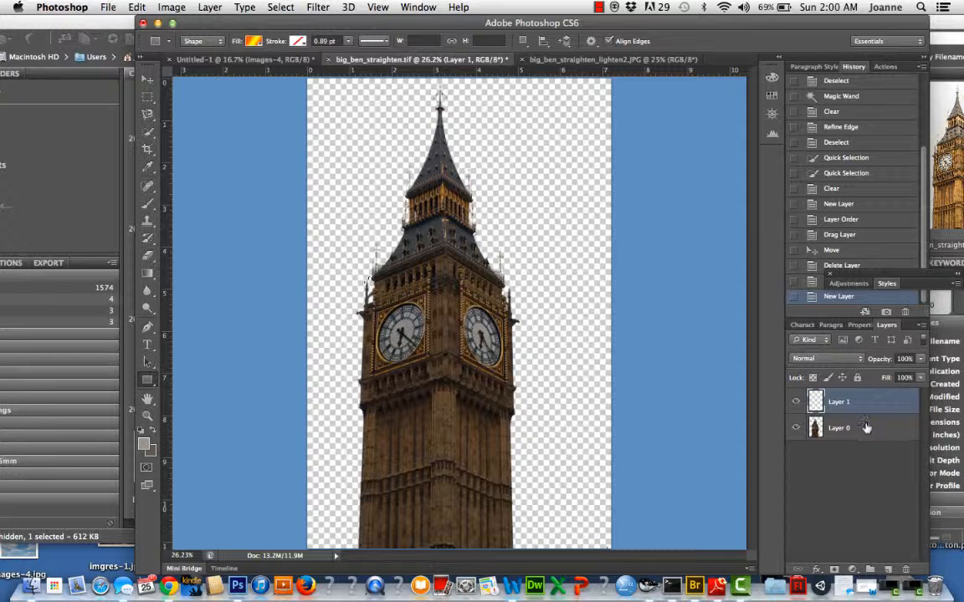
left_click_drag(867, 428, 861, 393)
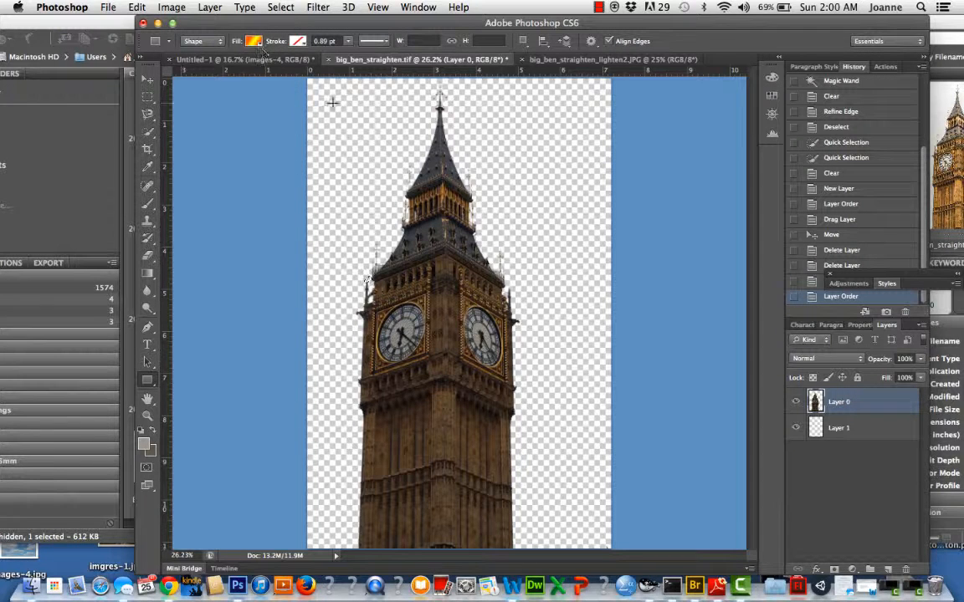
left_click_drag(308, 77, 609, 548)
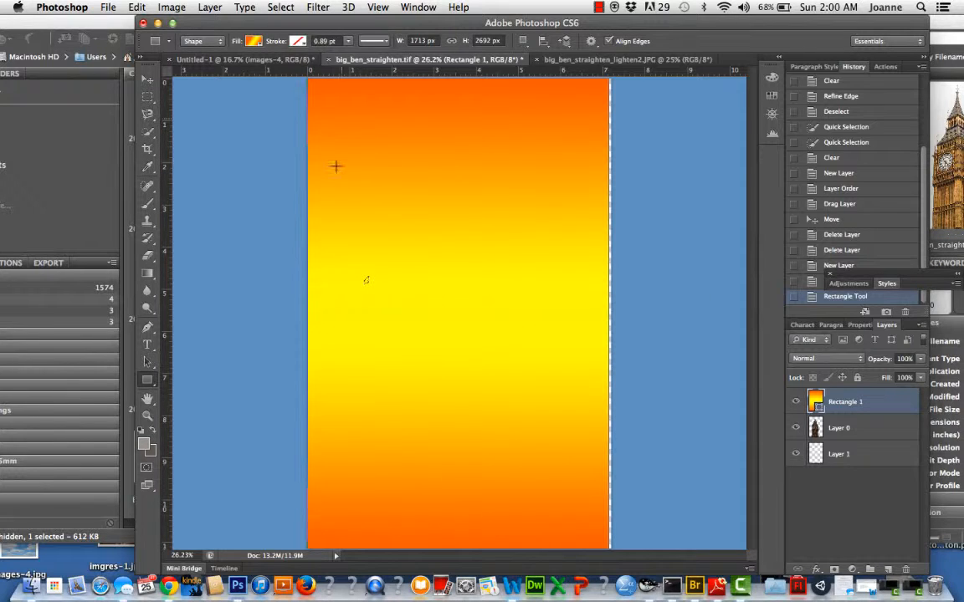
left_click(146, 80)
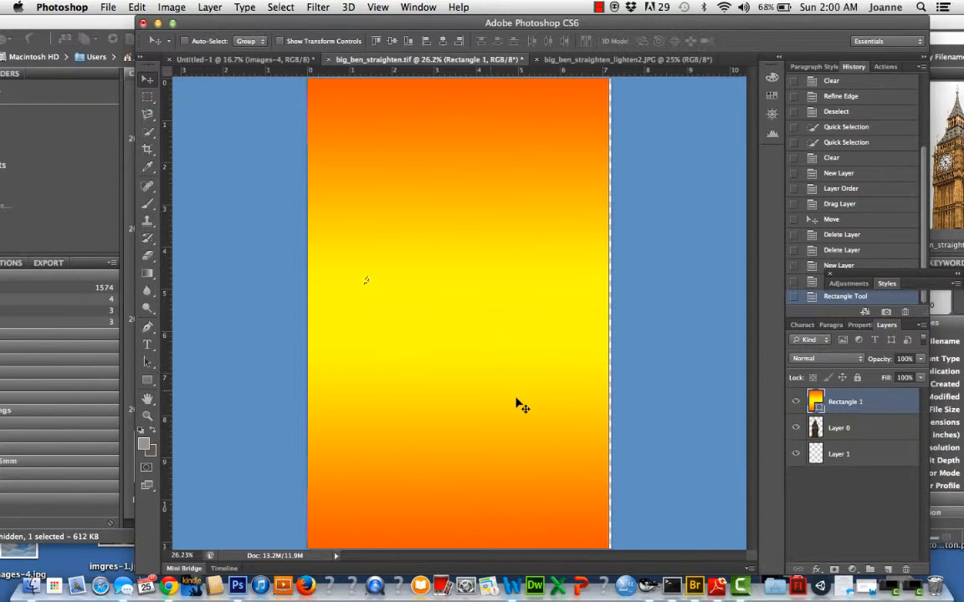
left_click_drag(514, 398, 518, 401)
left_click_drag(879, 404, 887, 569)
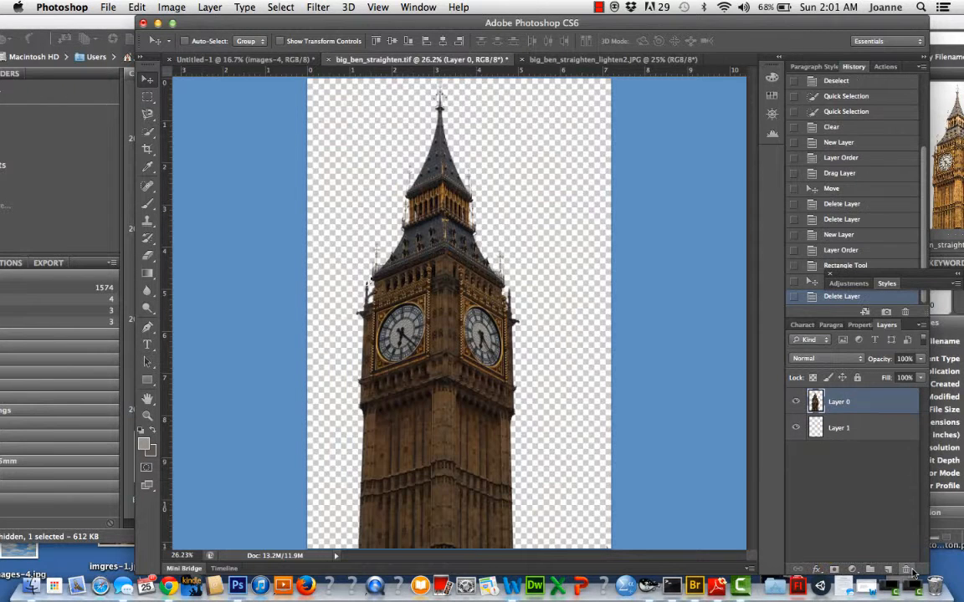
On the empty layer below the tower, draw an orange-yellow gradient rectangle about 1790 × 2700 px covering the whole canvas.
left_click(876, 430)
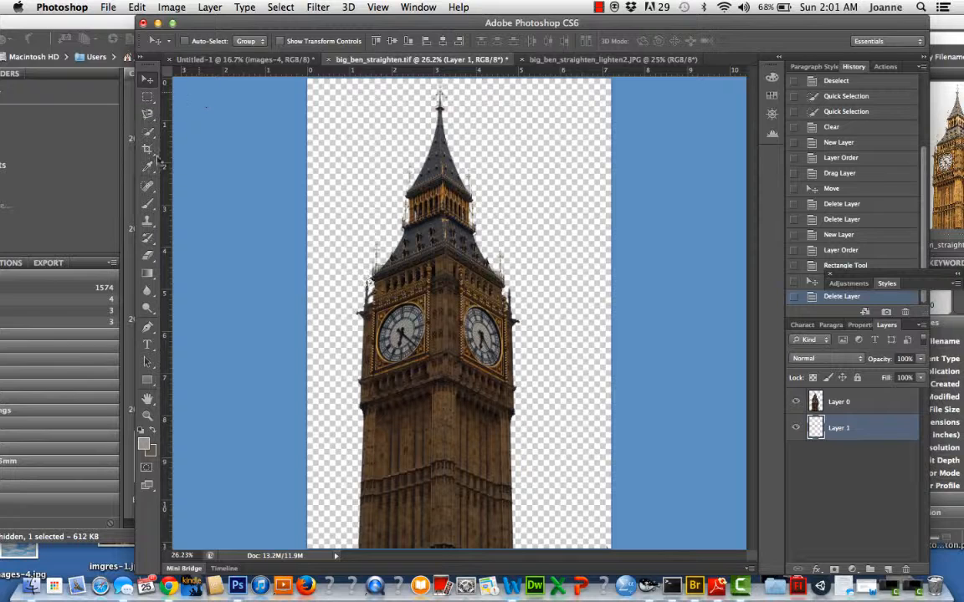
left_click(147, 380)
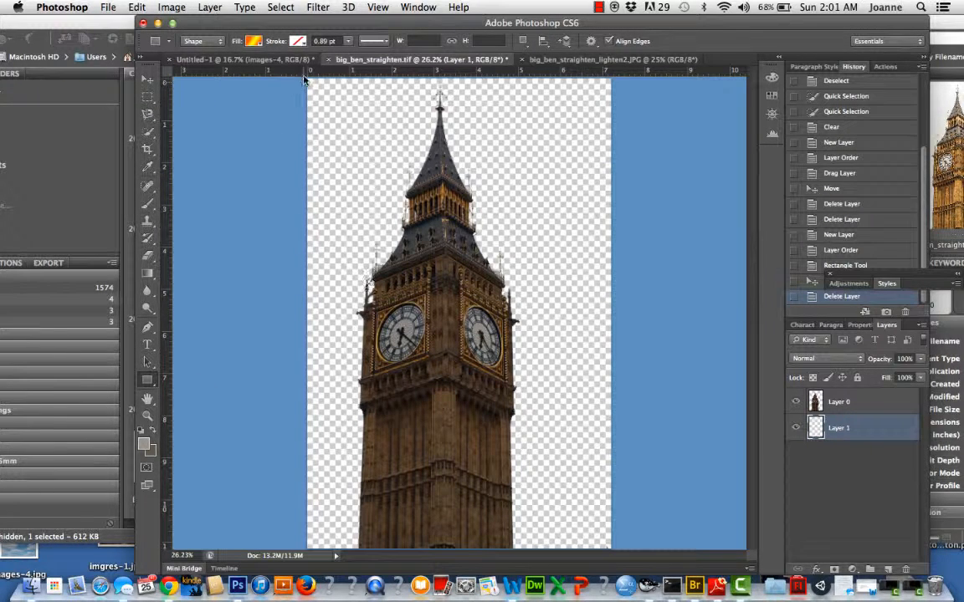
left_click_drag(300, 81, 621, 555)
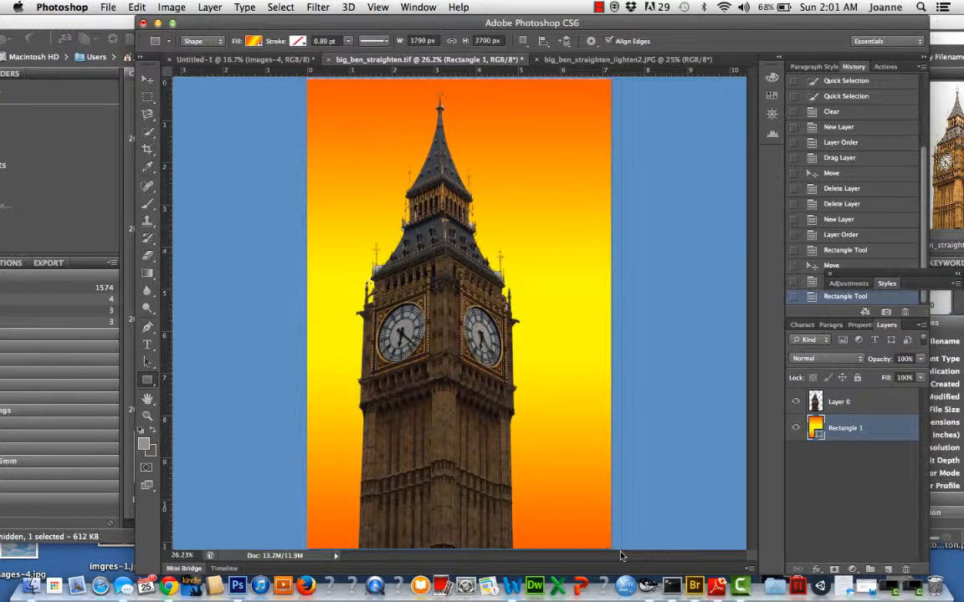
left_click(581, 354)
left_click(436, 298)
Fill the background rectangle with the red-green gradient and try the Angle, Reflected and Diamond styles on it.
left_click(258, 41)
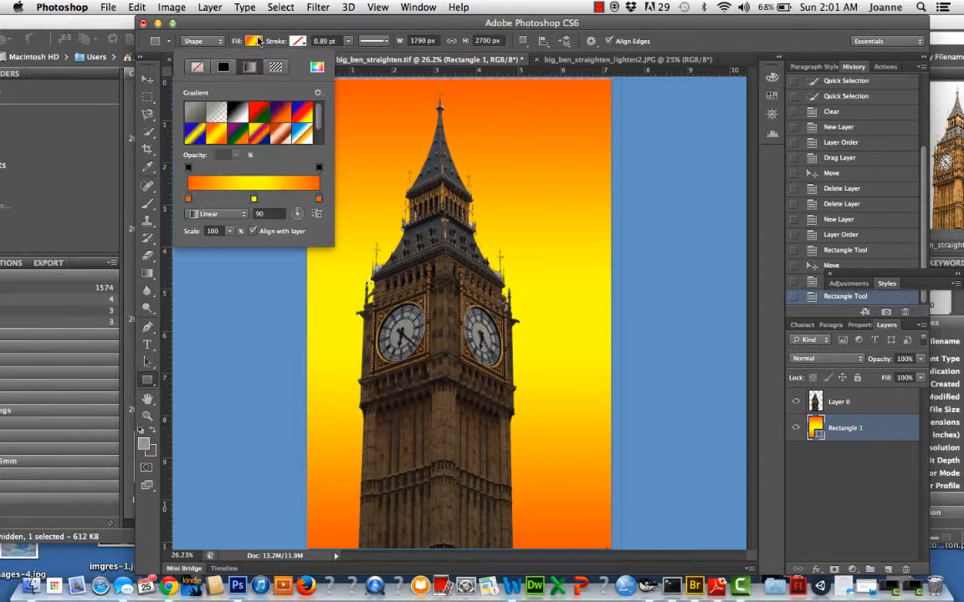
left_click(259, 114)
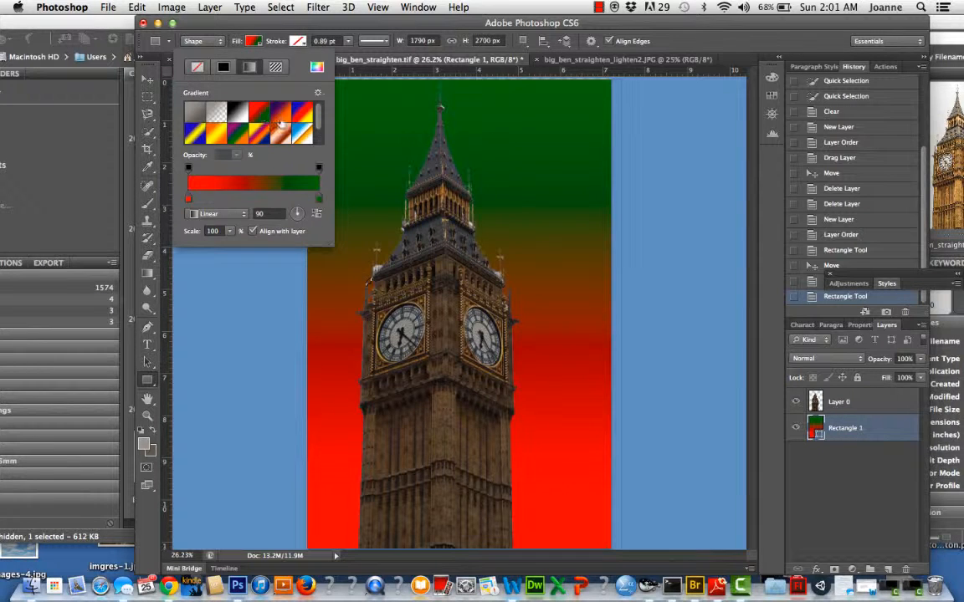
left_click(244, 216)
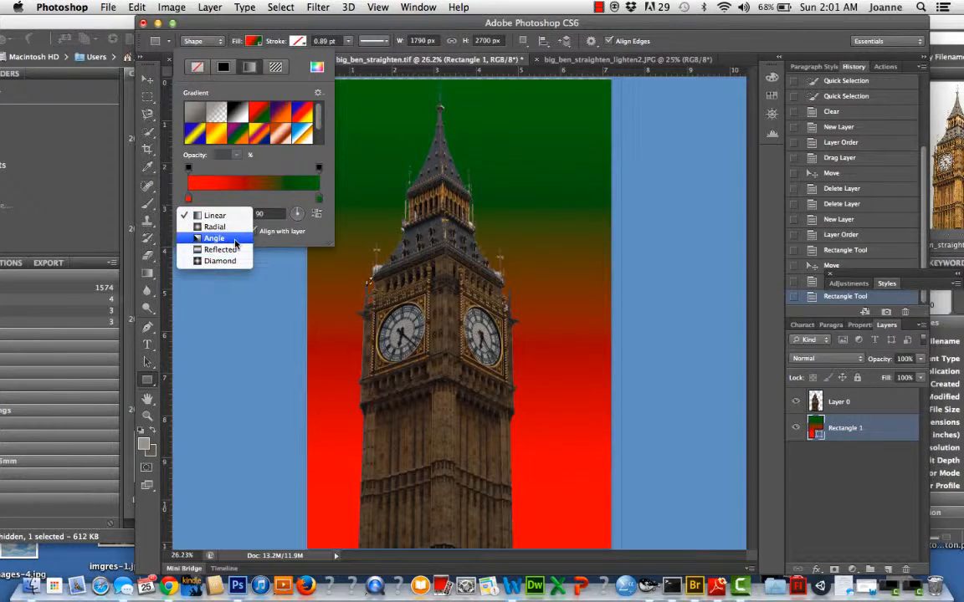
left_click(214, 238)
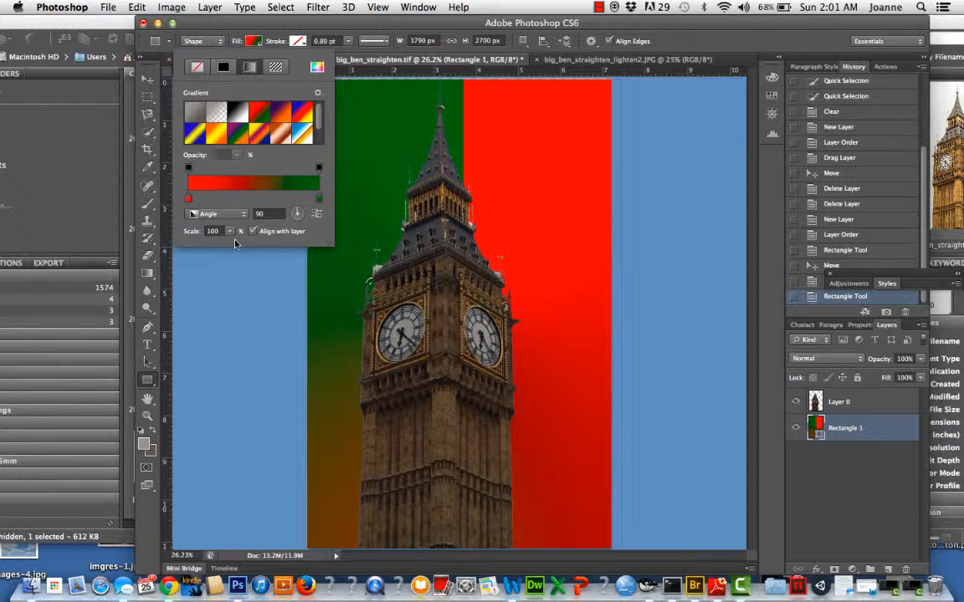
left_click(243, 217)
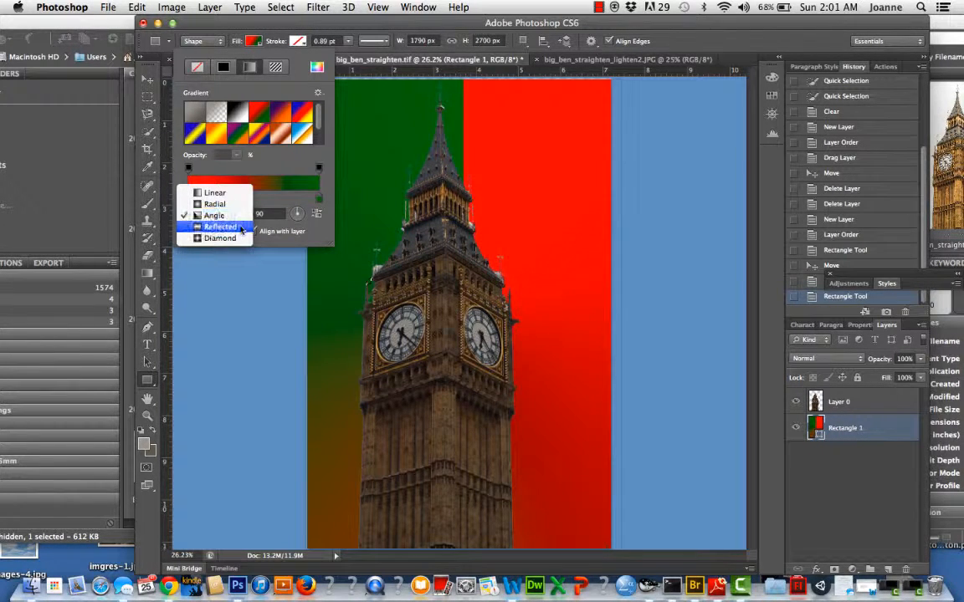
left_click(221, 227)
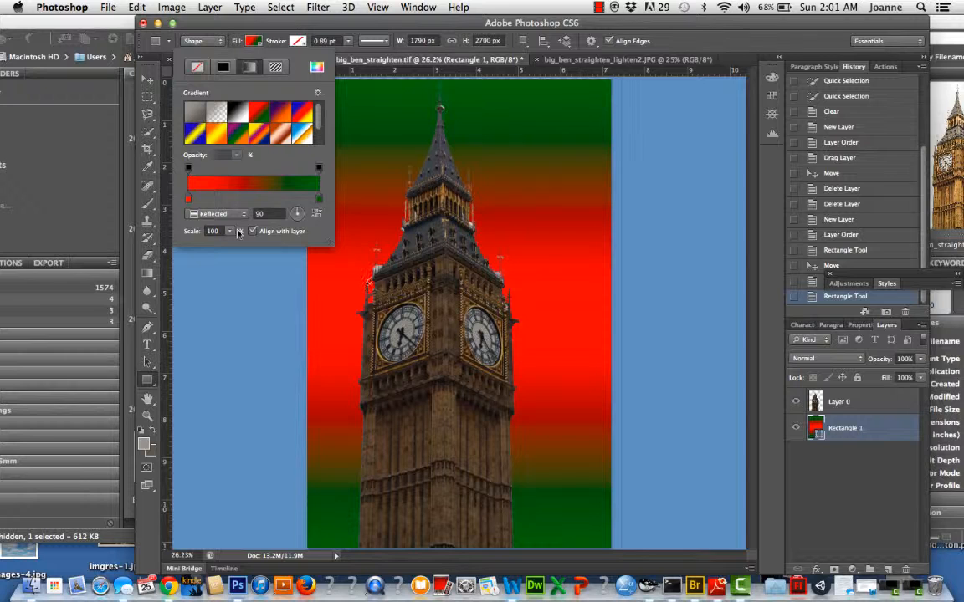
left_click(222, 214)
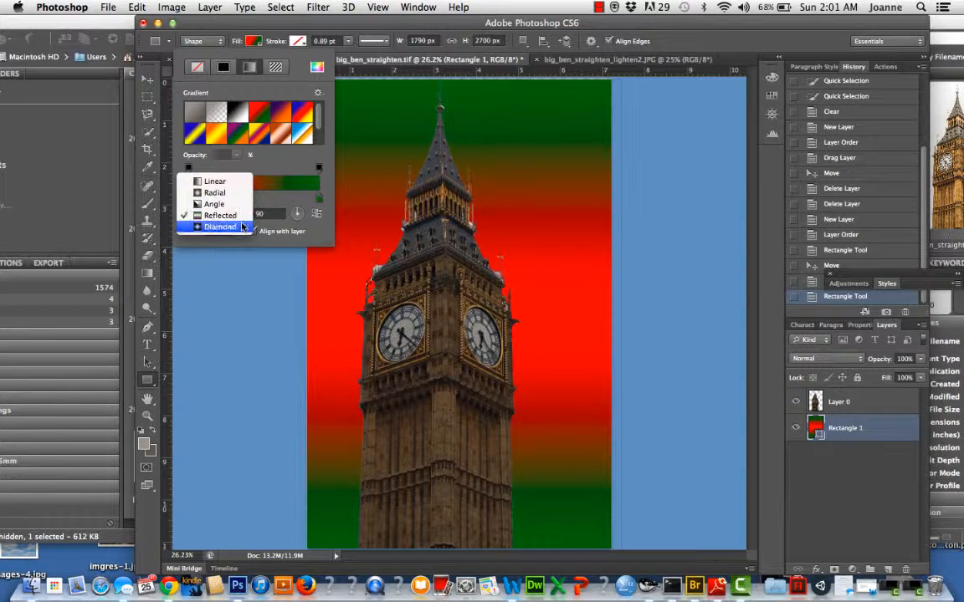
left_click(242, 227)
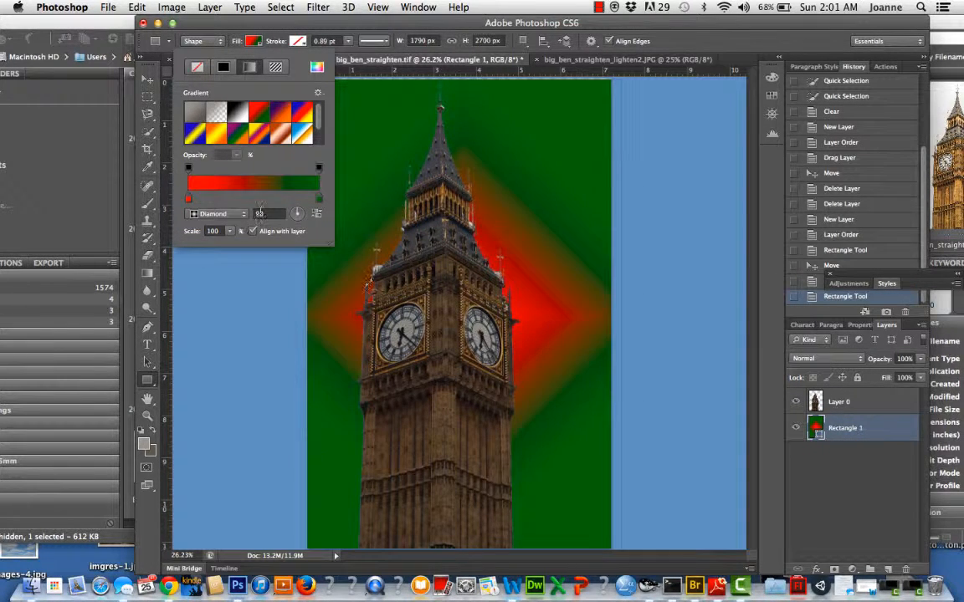
Apply the Blue, Red, Yellow gradient to the background rectangle and change its style to Reflected.
left_click(222, 213)
left_click(308, 115)
left_click(305, 115)
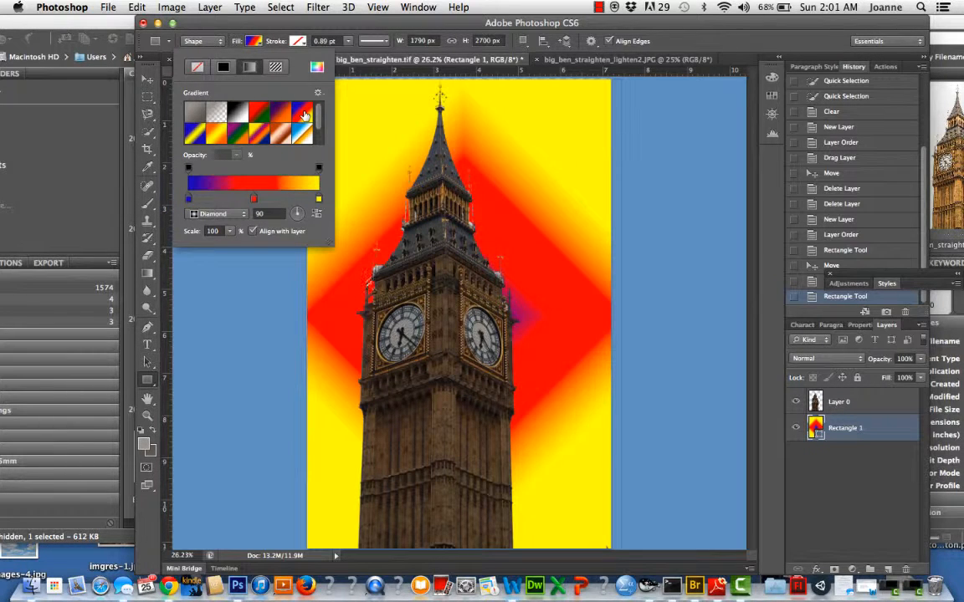
left_click(242, 215)
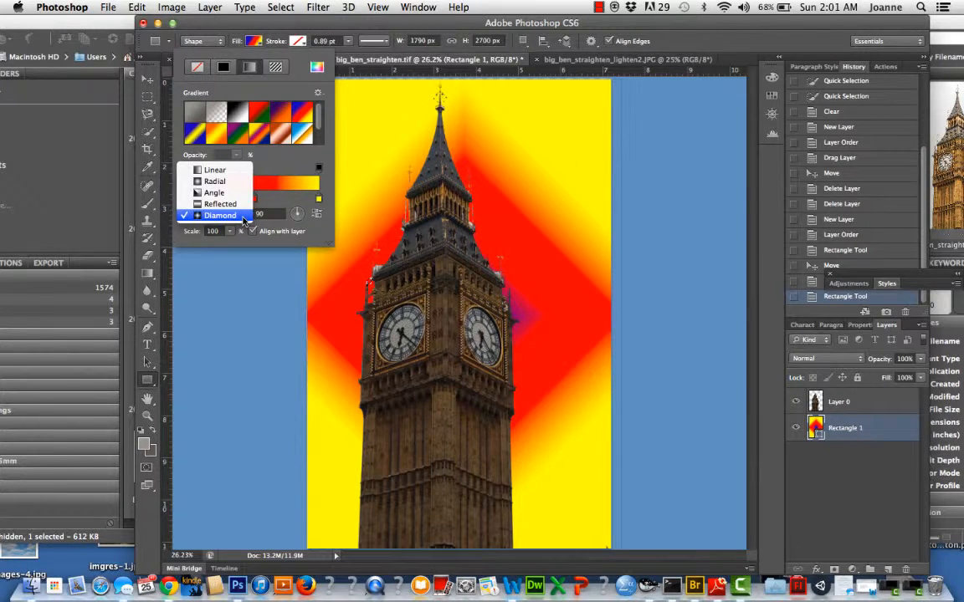
left_click(224, 204)
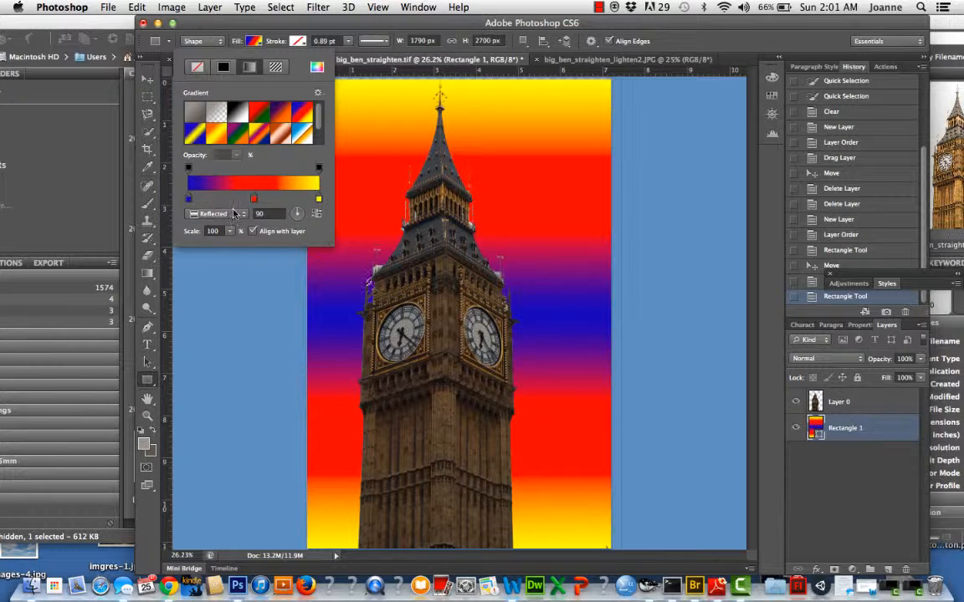
Try the Copper, yellow-violet-orange-blue and violet-green-orange gradients on the rectangle in Reflected style, leaving the preset name as it is.
double_click(248, 127)
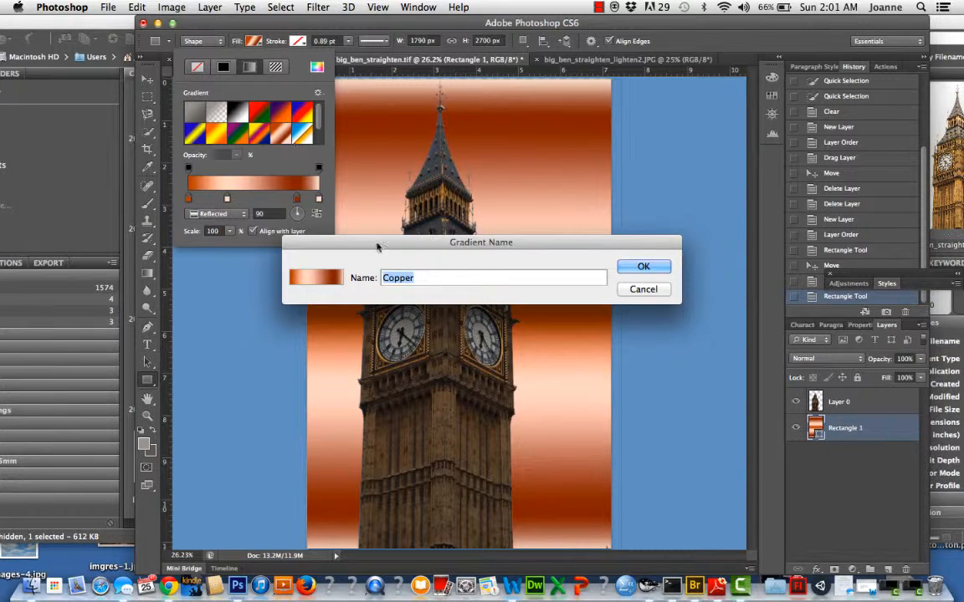
left_click(641, 288)
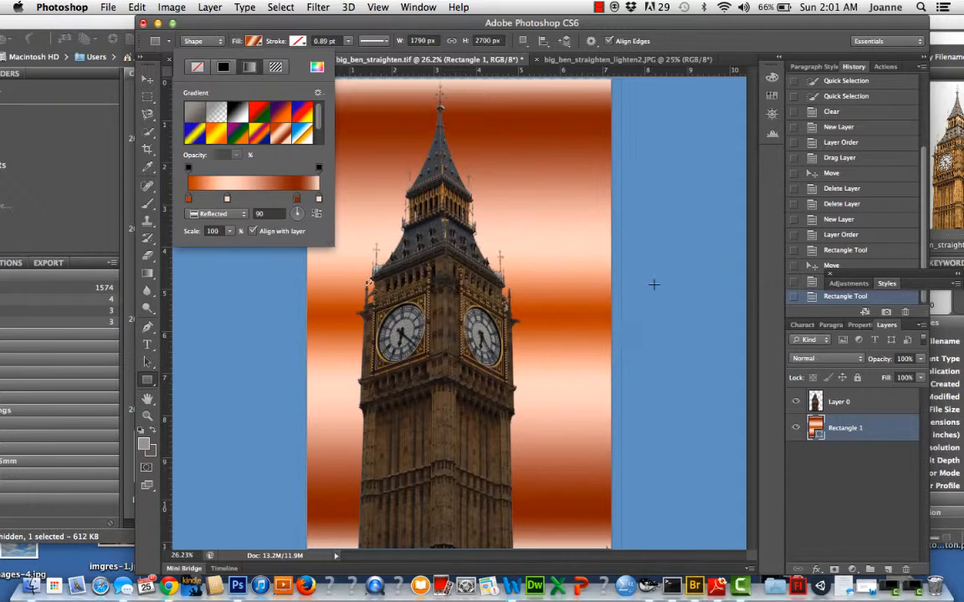
left_click(258, 136)
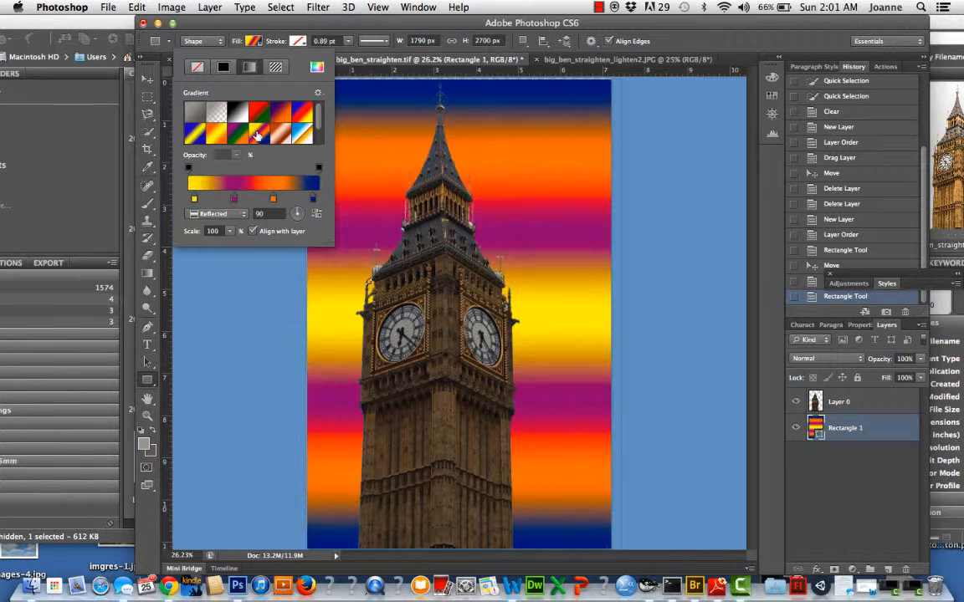
left_click(216, 126)
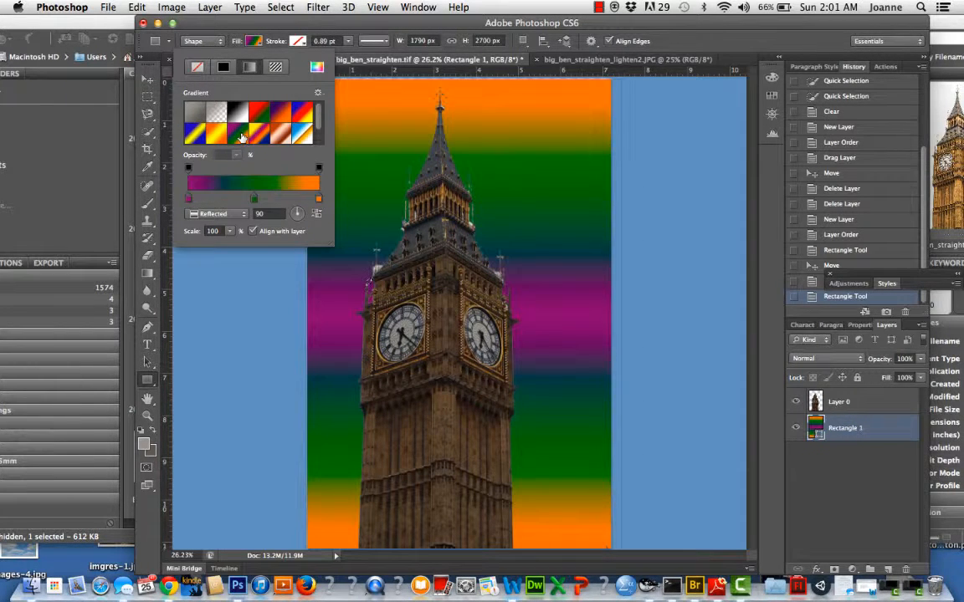
Try the Radial style, switch to the Yellow, Violet, Orange, Blue gradient and return it to Reflected style.
left_click(242, 216)
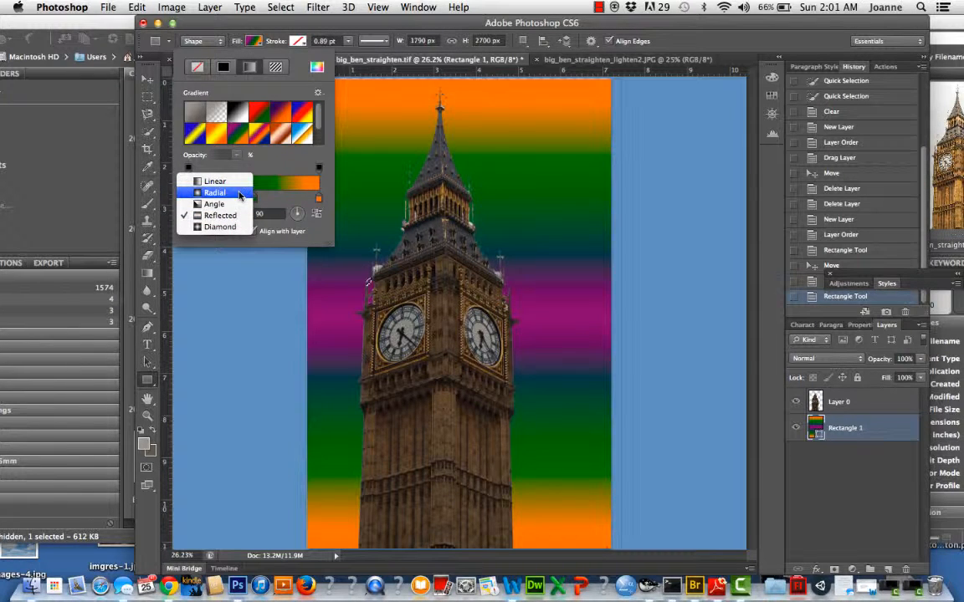
left_click(215, 192)
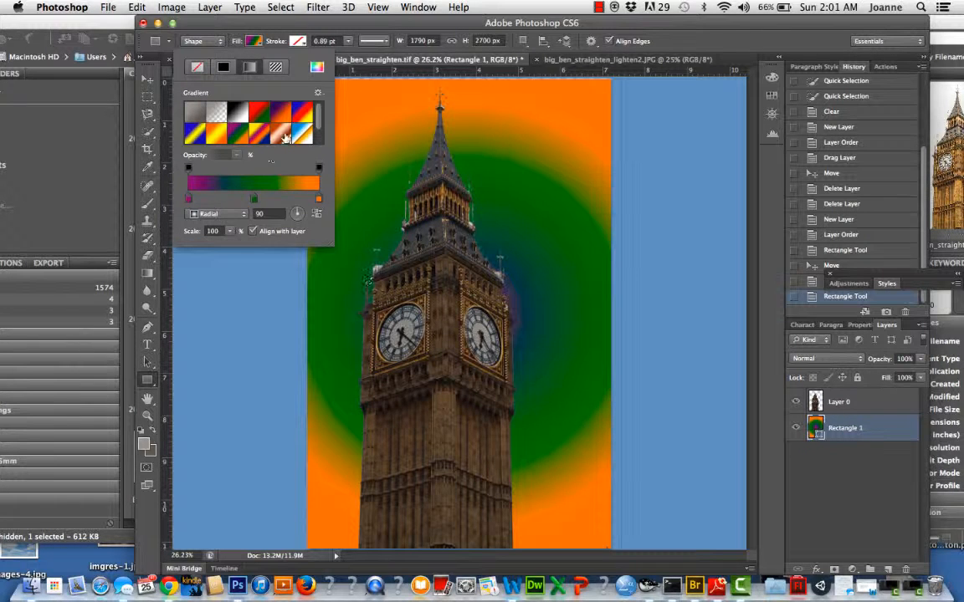
left_click(253, 139)
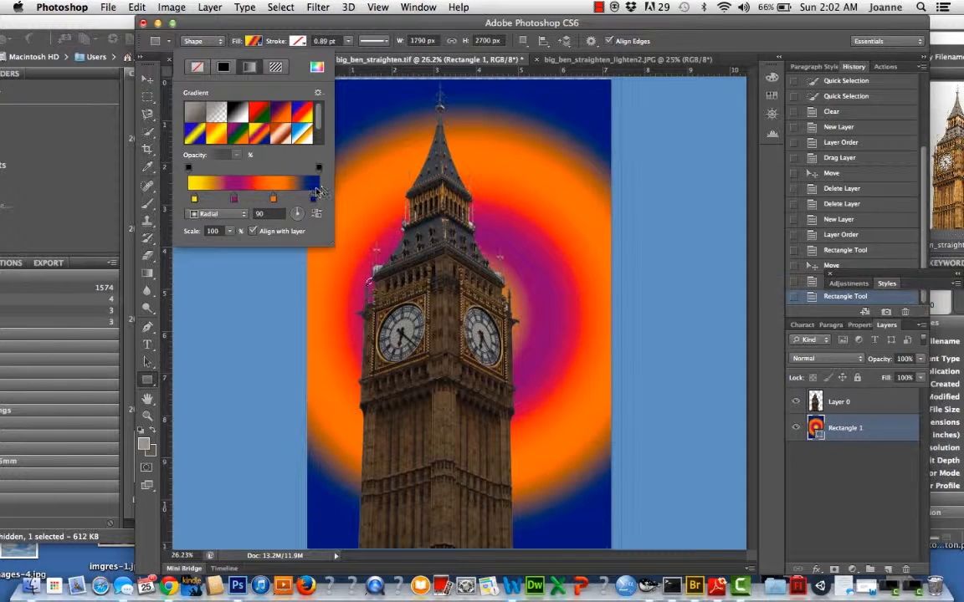
left_click(242, 215)
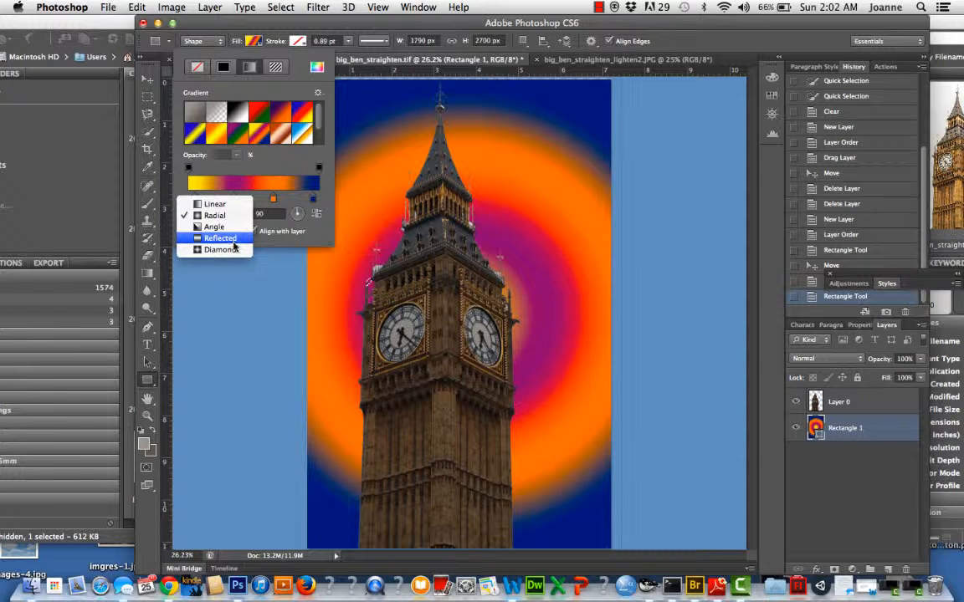
left_click(233, 242)
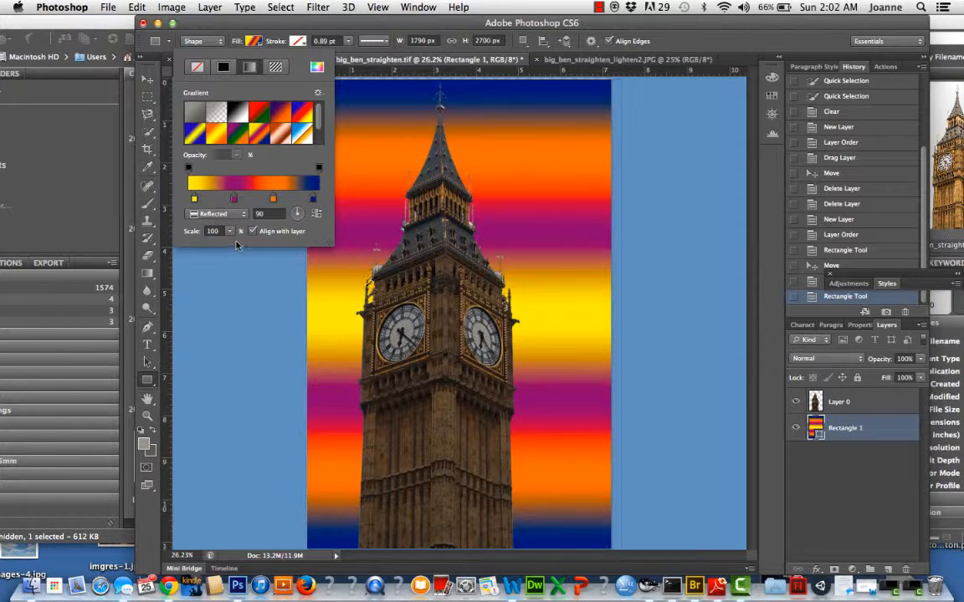
Set the style of the rectangle's gradient fill to Angle.
left_click(243, 216)
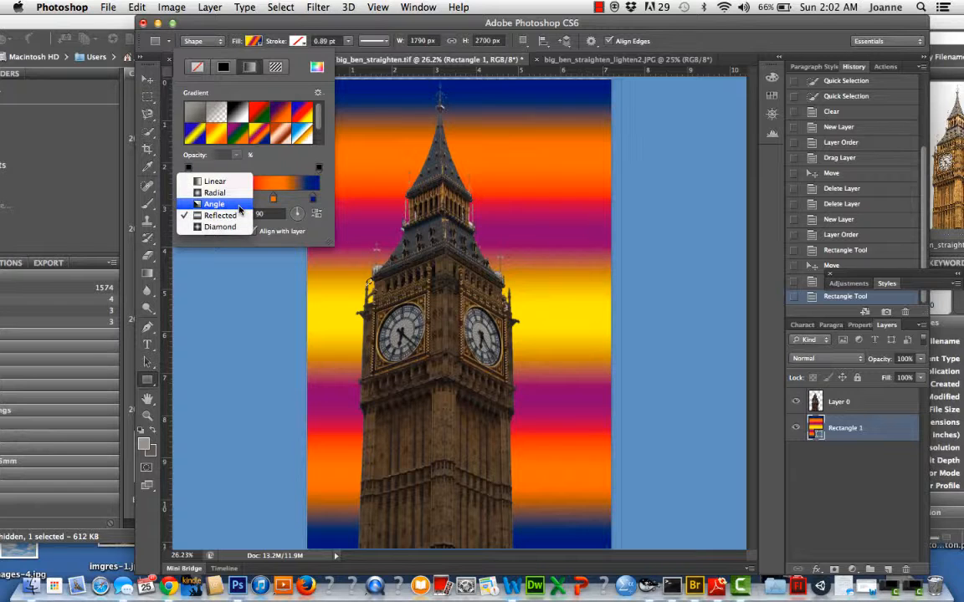
left_click(241, 215)
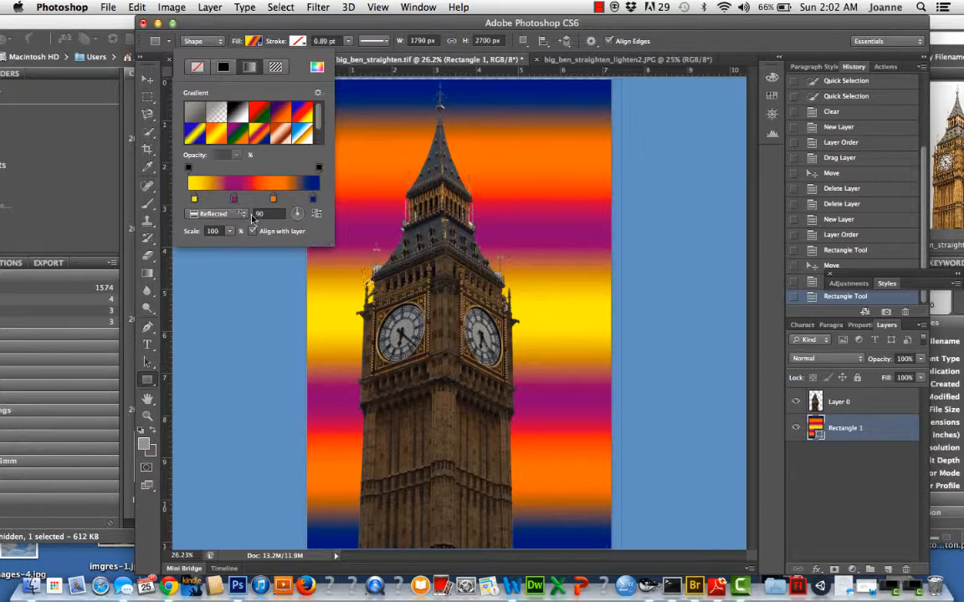
left_click(241, 215)
left_click(241, 215)
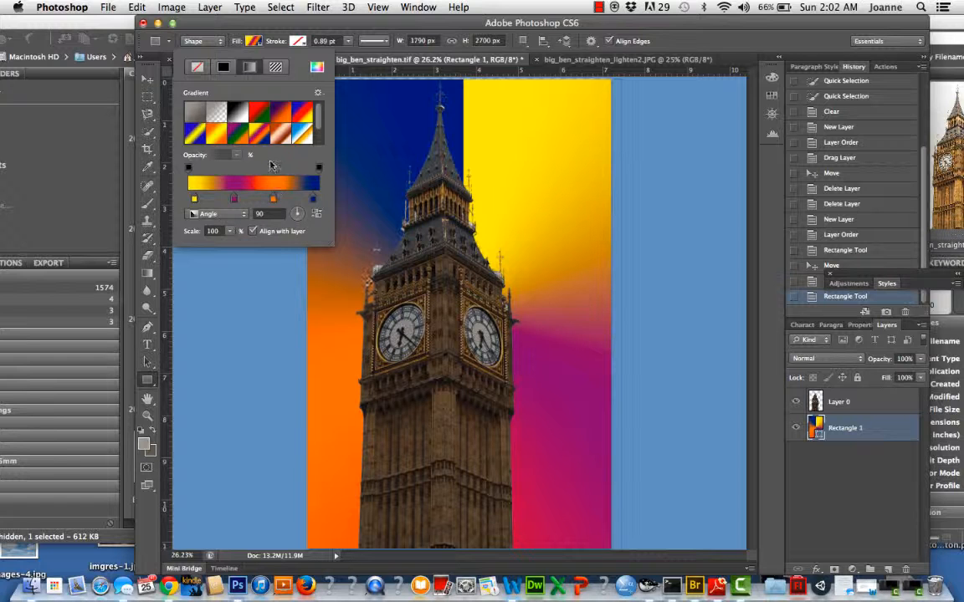
Try several gradient presets in Angle style on the rectangle, from Copper and red-green through Blue, Yellow, Blue to violet-green-orange.
left_click(283, 138)
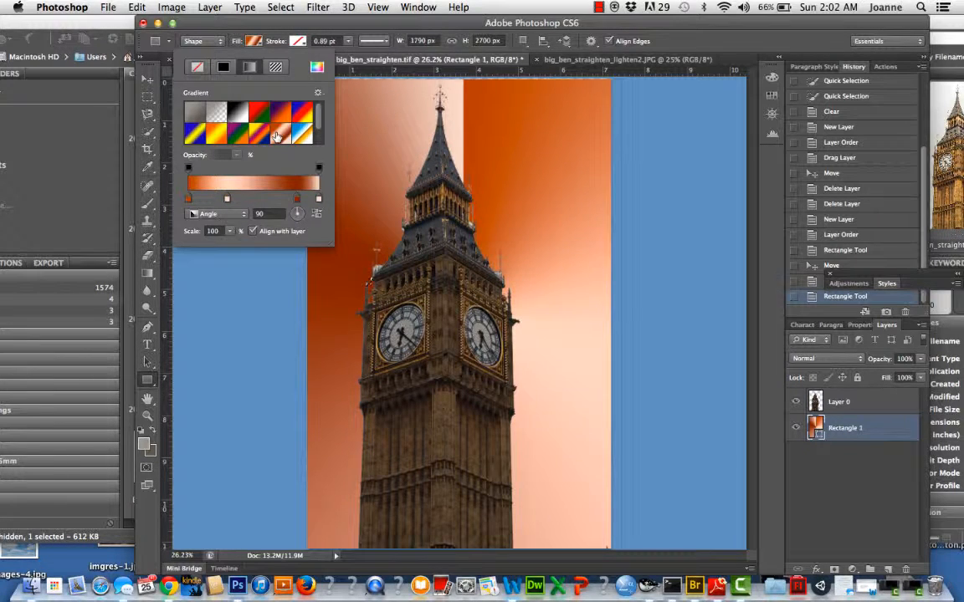
left_click(240, 125)
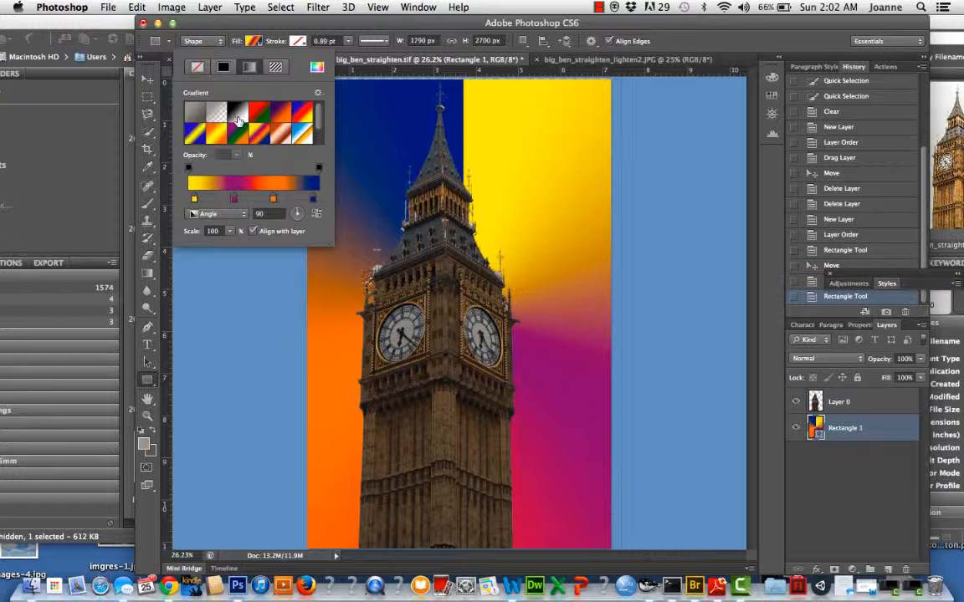
left_click(259, 113)
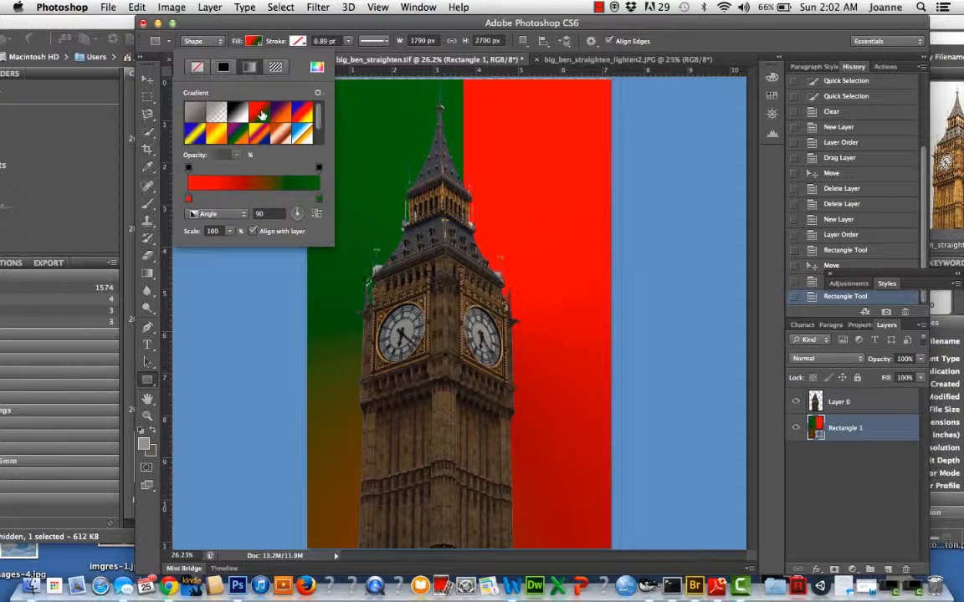
left_click(289, 115)
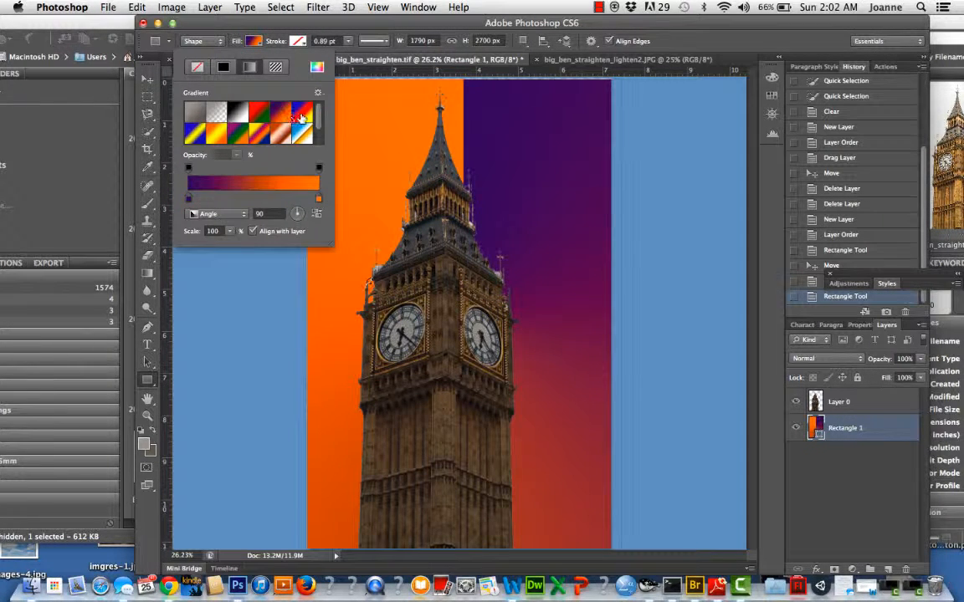
left_click(301, 112)
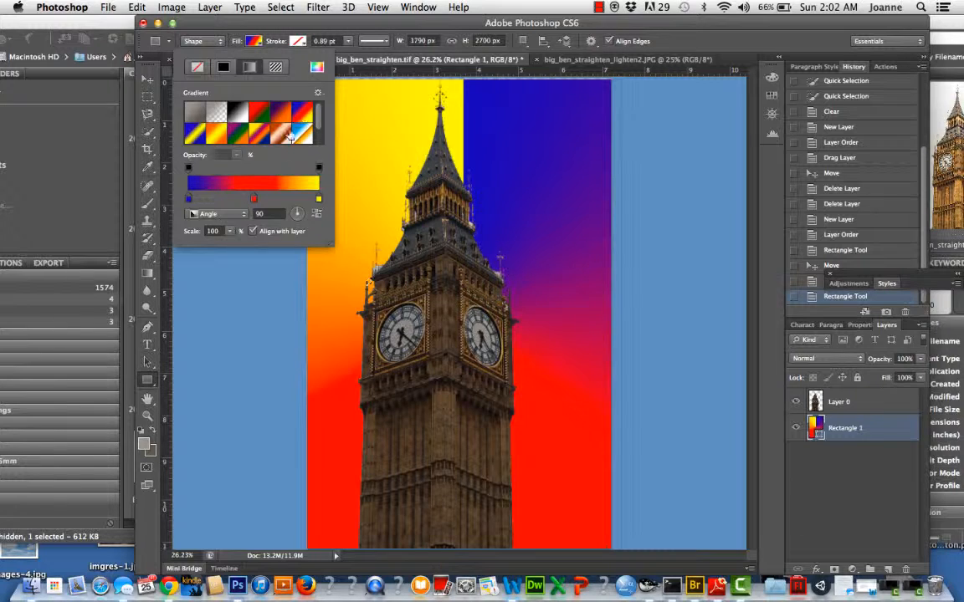
left_click(197, 139)
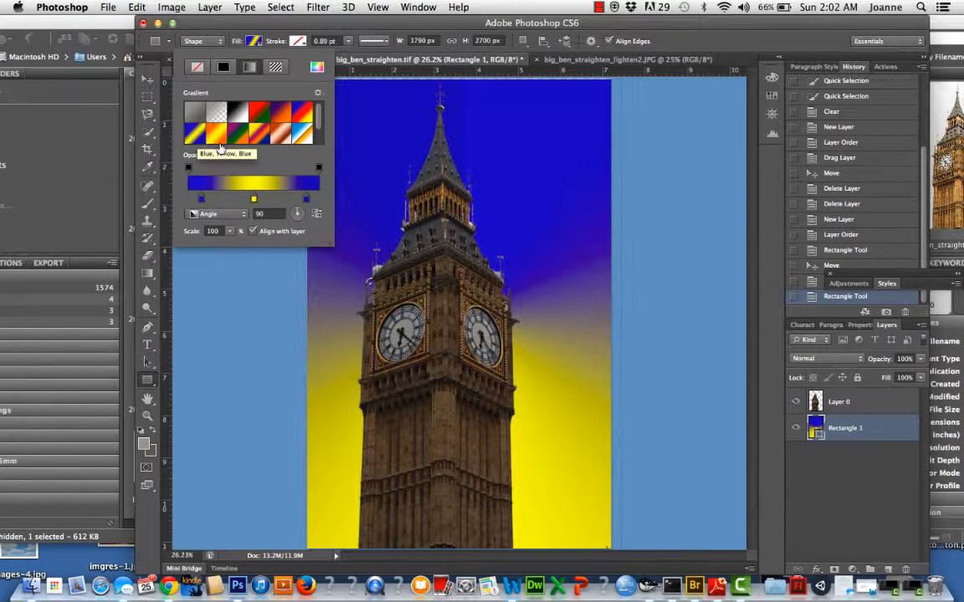
left_click(218, 143)
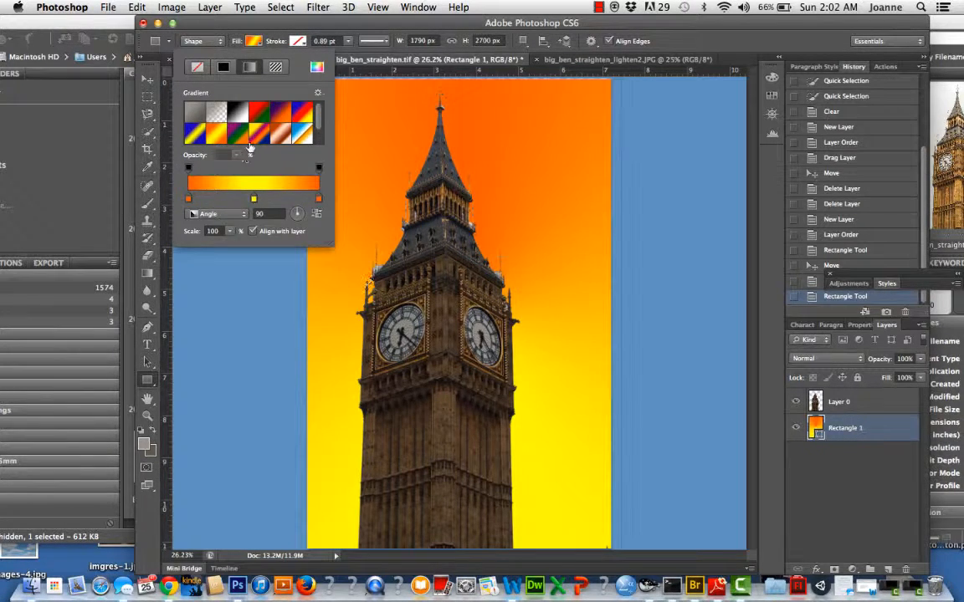
left_click(246, 143)
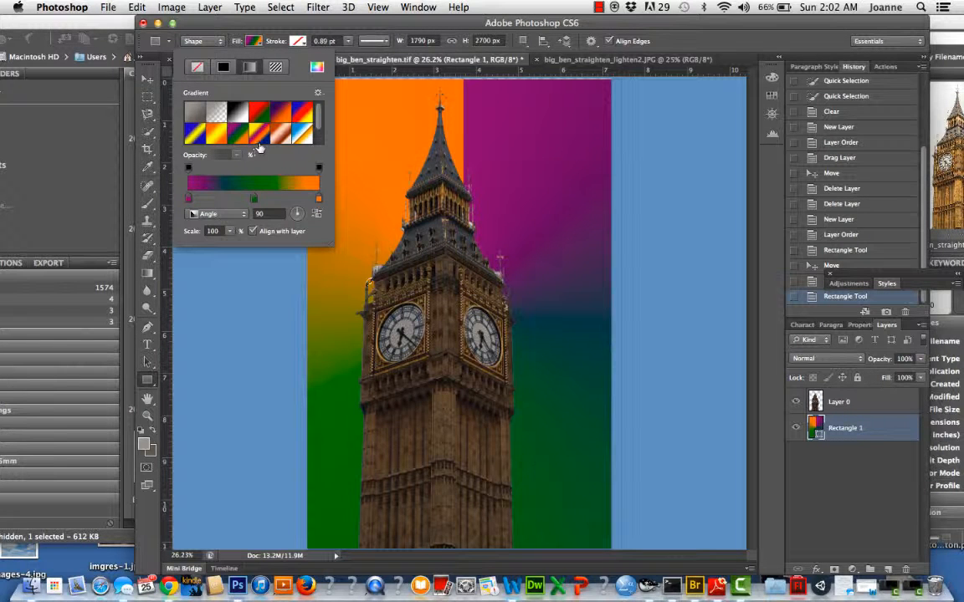
Apply the Yellow, Violet, Orange, Blue gradient and move its violet color stop right beside the yellow one.
left_click(263, 142)
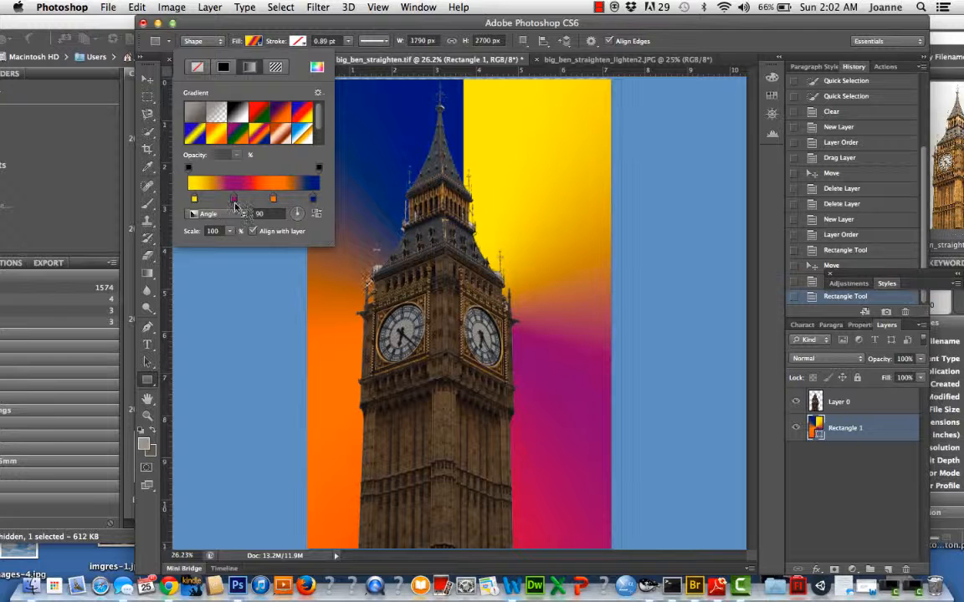
left_click_drag(233, 206, 200, 206)
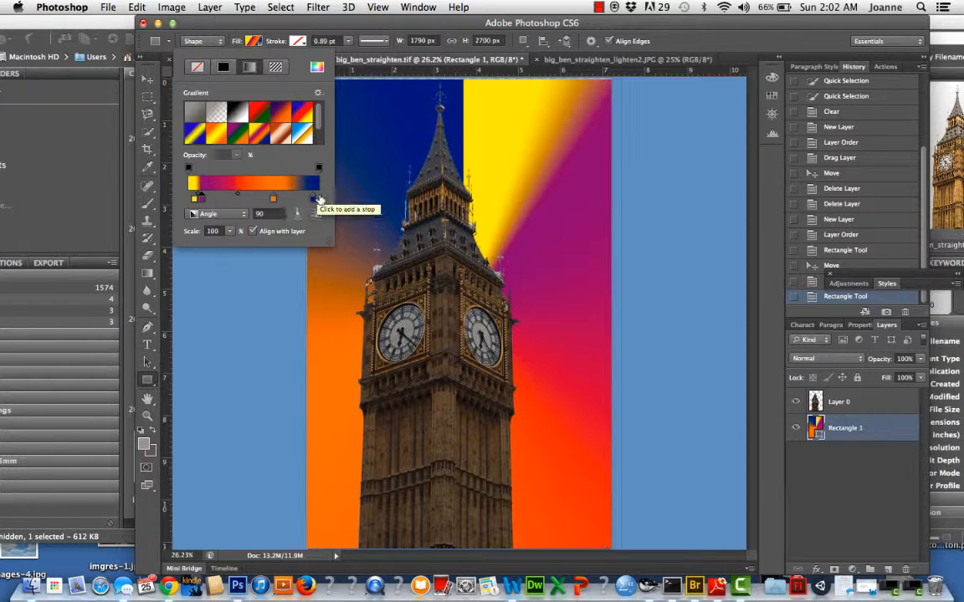
Try the Blue, Red, Yellow preset on the rectangle and replace it with the violet-orange gradient.
left_click(305, 114)
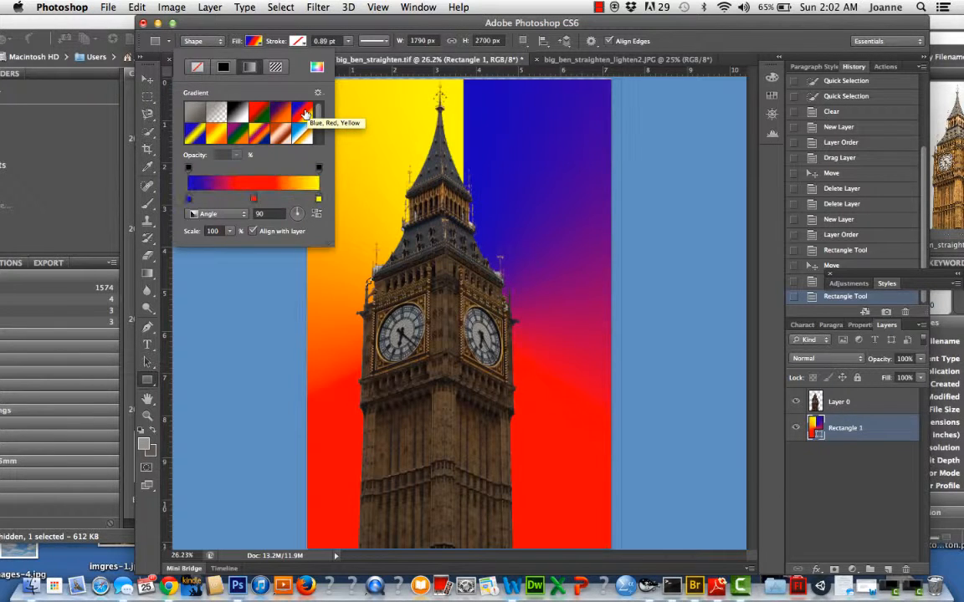
left_click(278, 122)
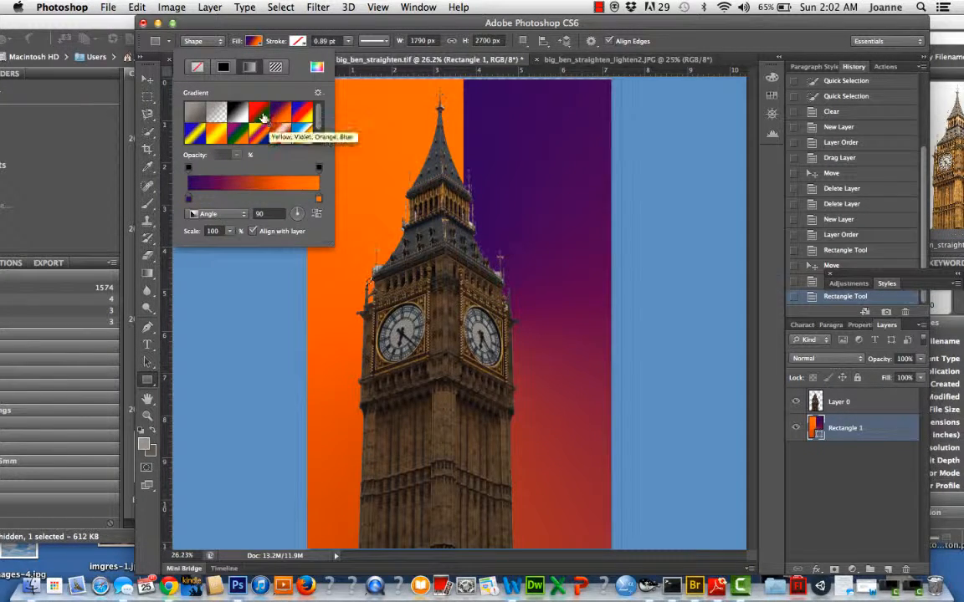
Try the red-green, Copper, and Yellow, Violet, Orange, Blue gradient presets on the background rectangle.
left_click(263, 122)
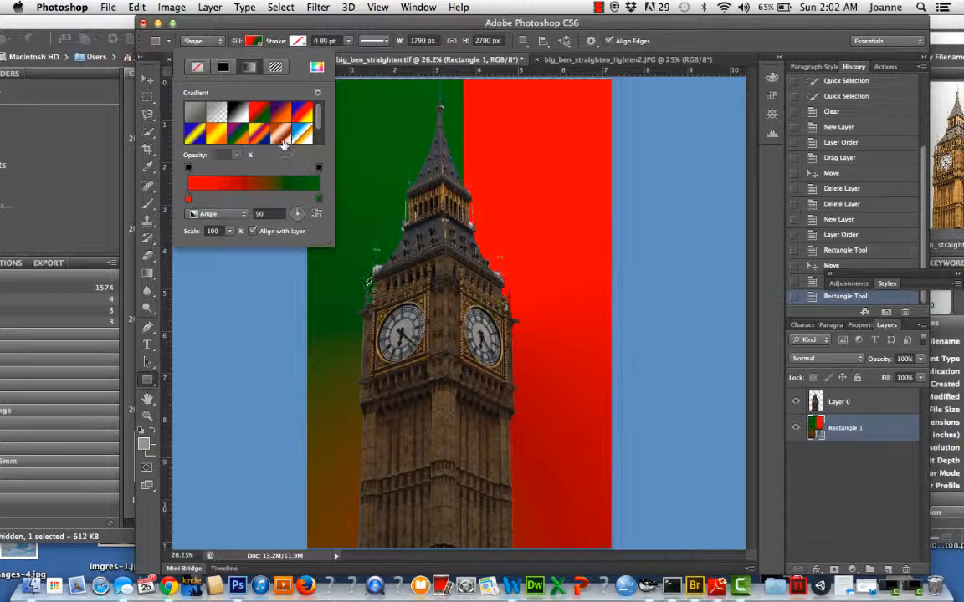
left_click(282, 135)
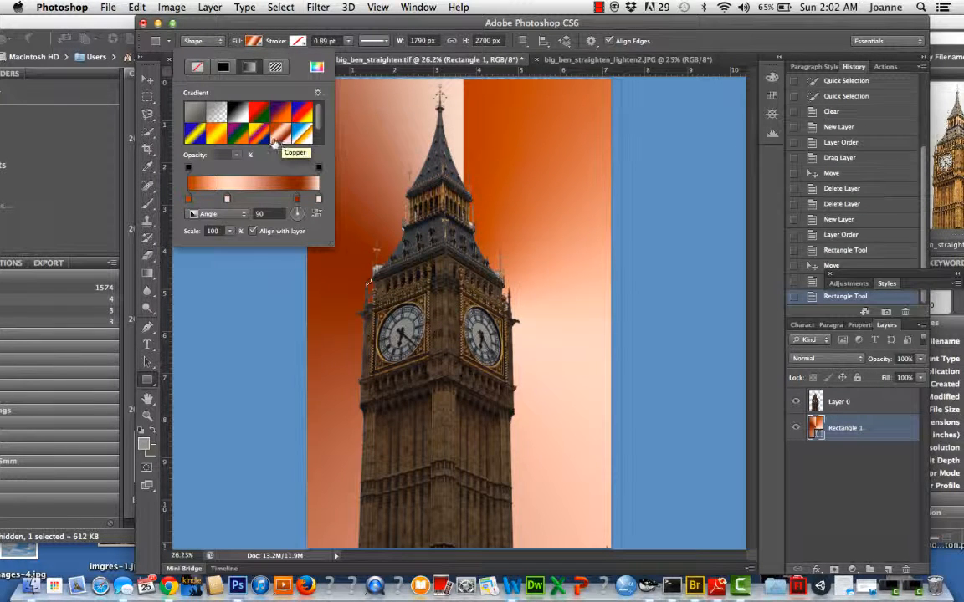
left_click(259, 136)
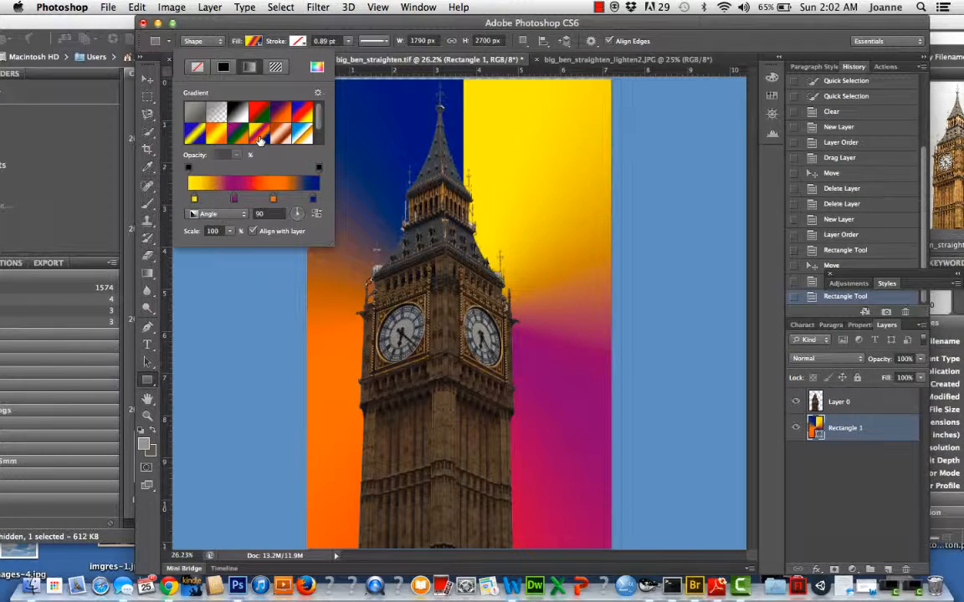
Apply the Chrome gradient to the rectangle and move its middle white color stop closer to the blue stop.
left_click(303, 139)
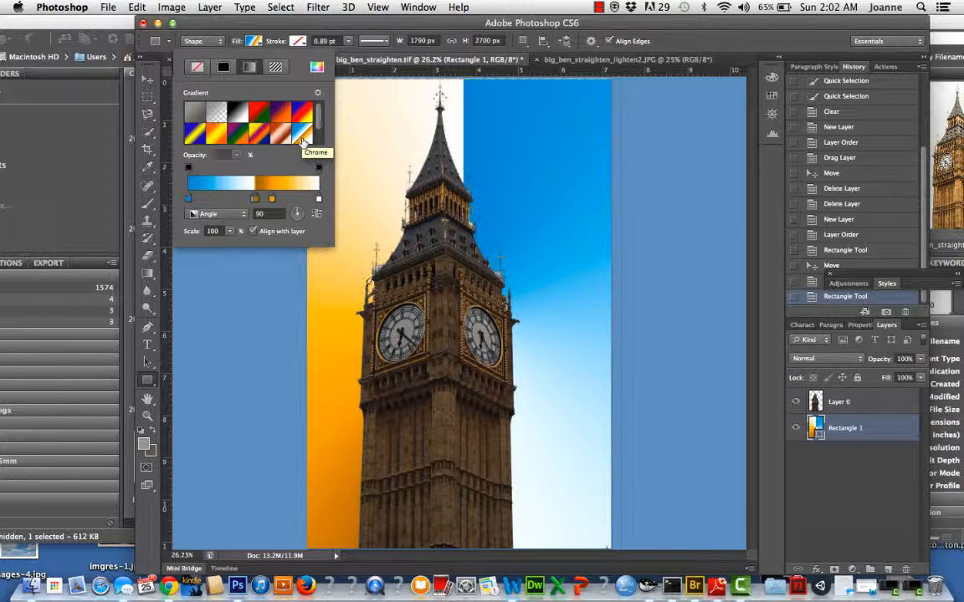
left_click(235, 200)
mouse_move(235, 199)
left_mouse_down()
mouse_move(214, 199)
mouse_move(226, 199)
left_mouse_up()
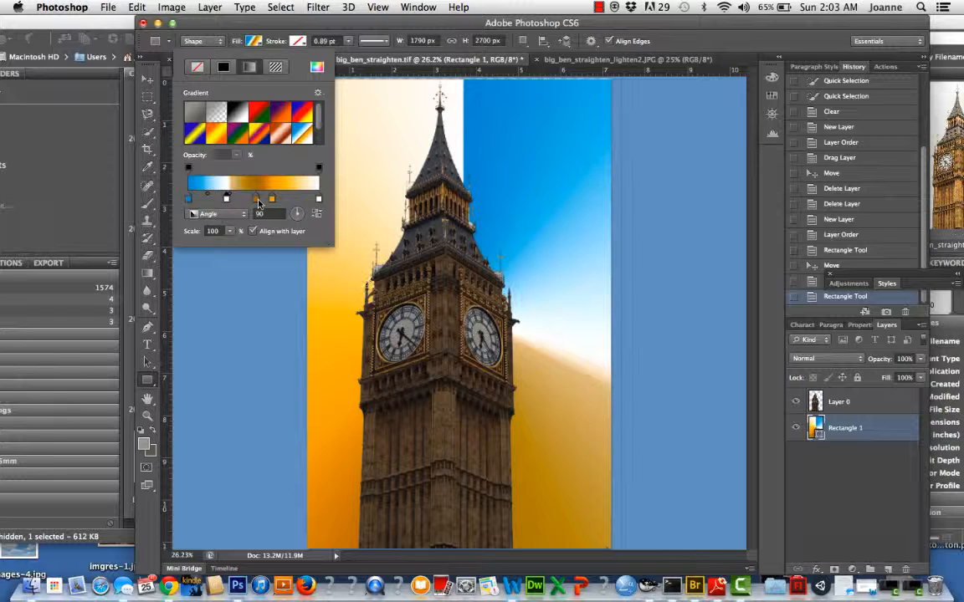
double_click(258, 201)
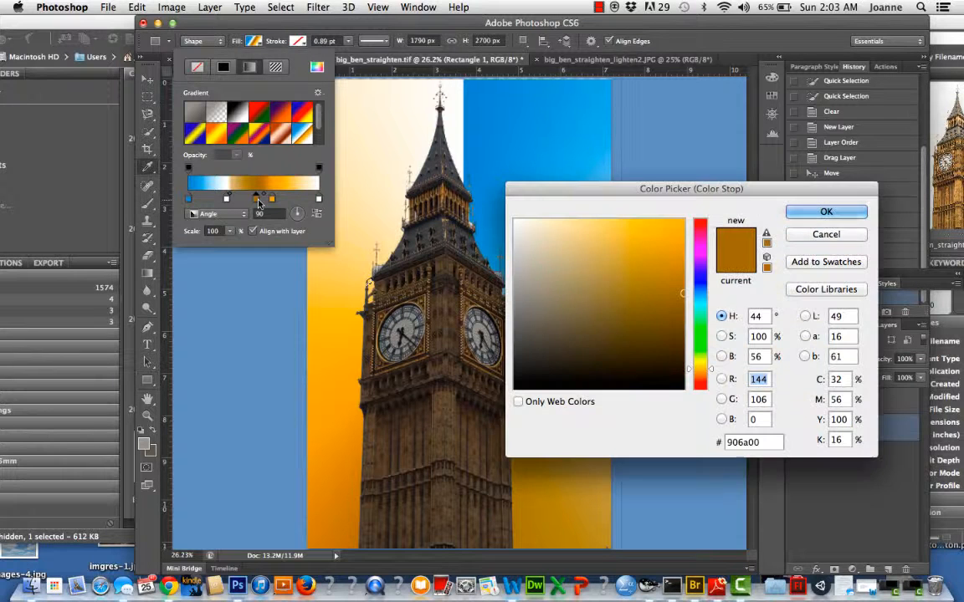
left_click(825, 235)
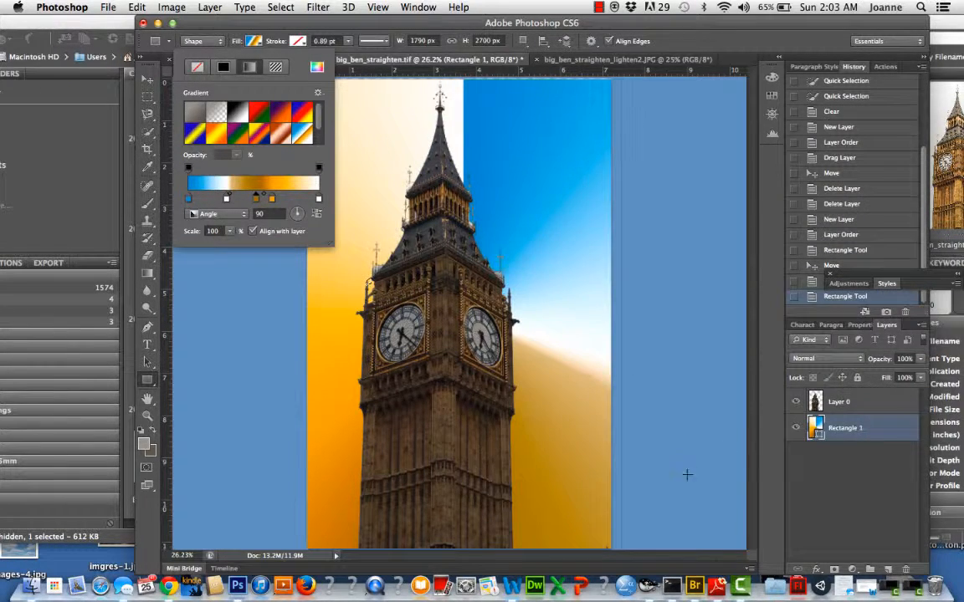
left_click(739, 587)
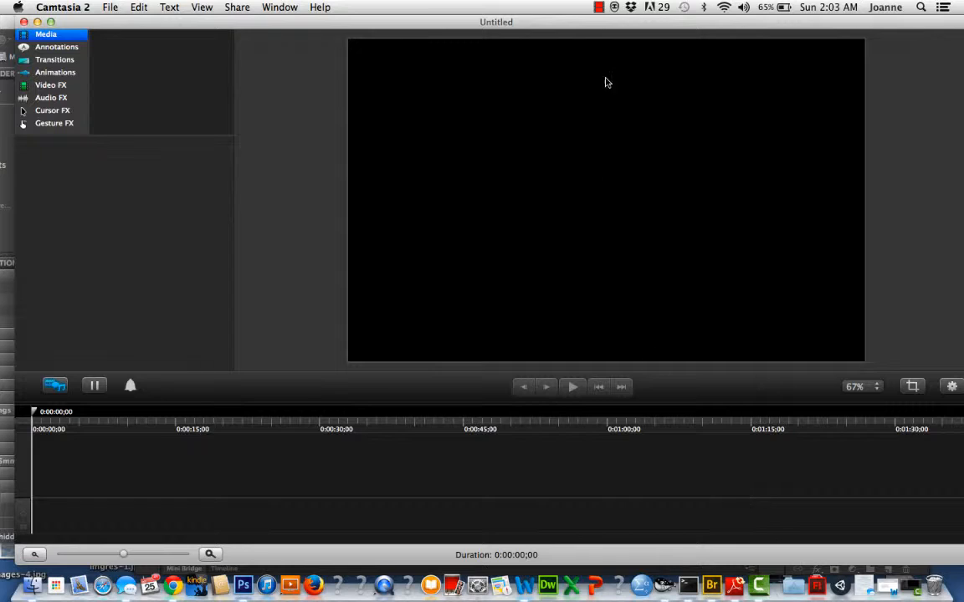
left_click(598, 7)
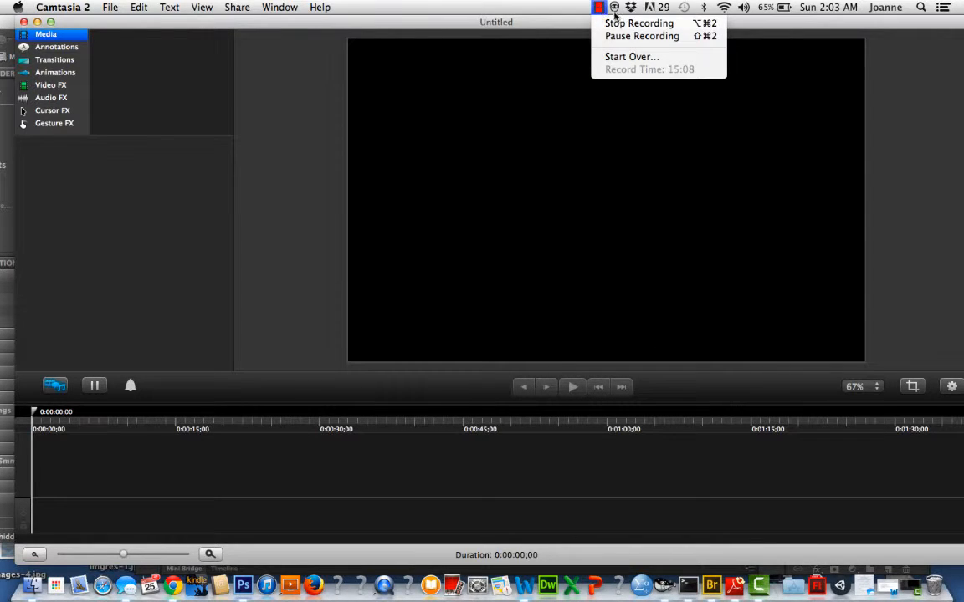